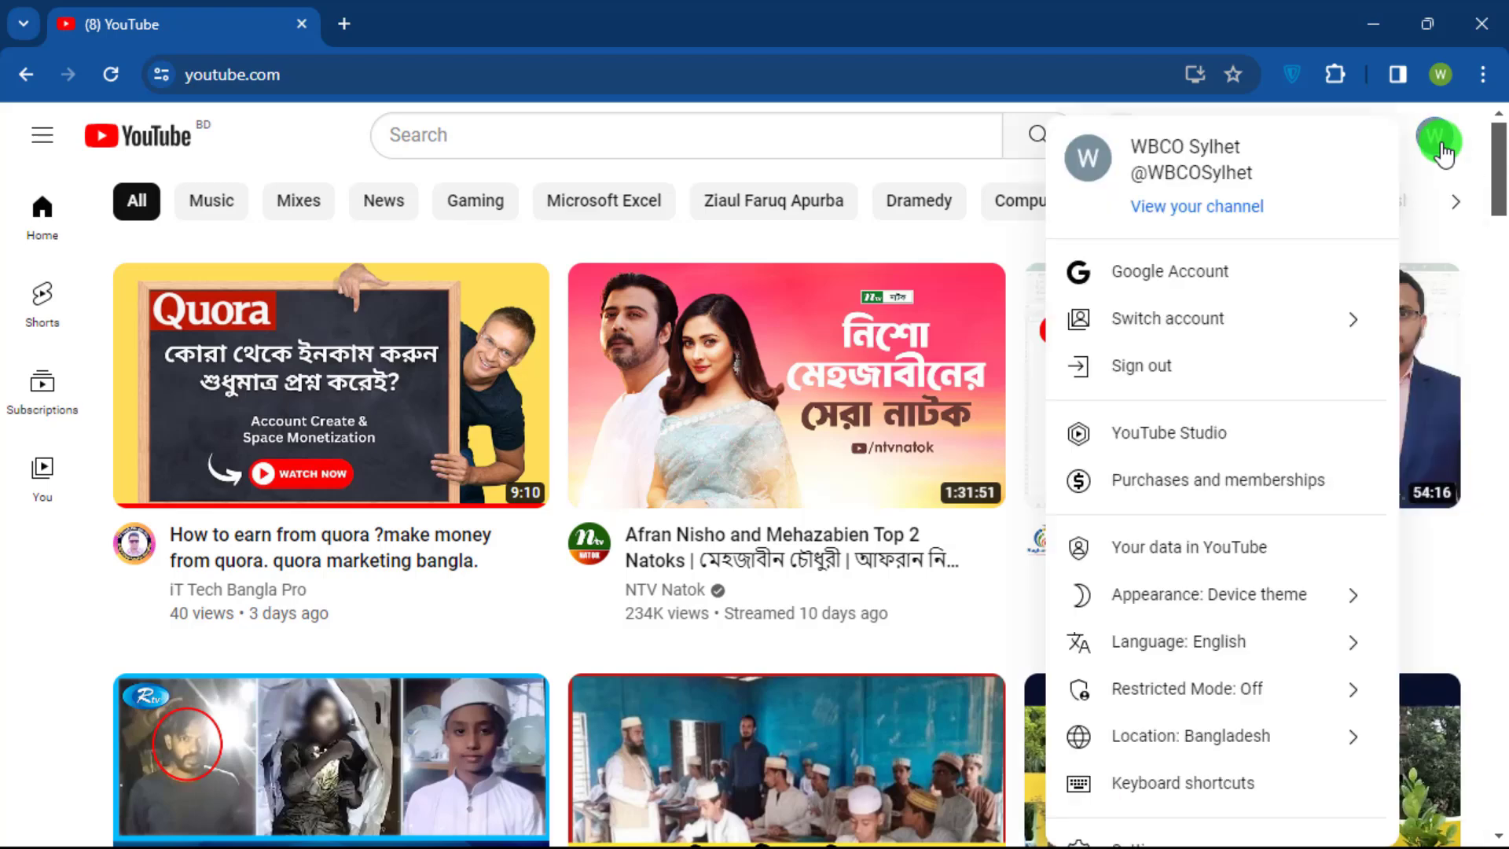
# - Open the list of all channels belonging to the signed-in YouTube account
pyautogui.click(1265, 330)
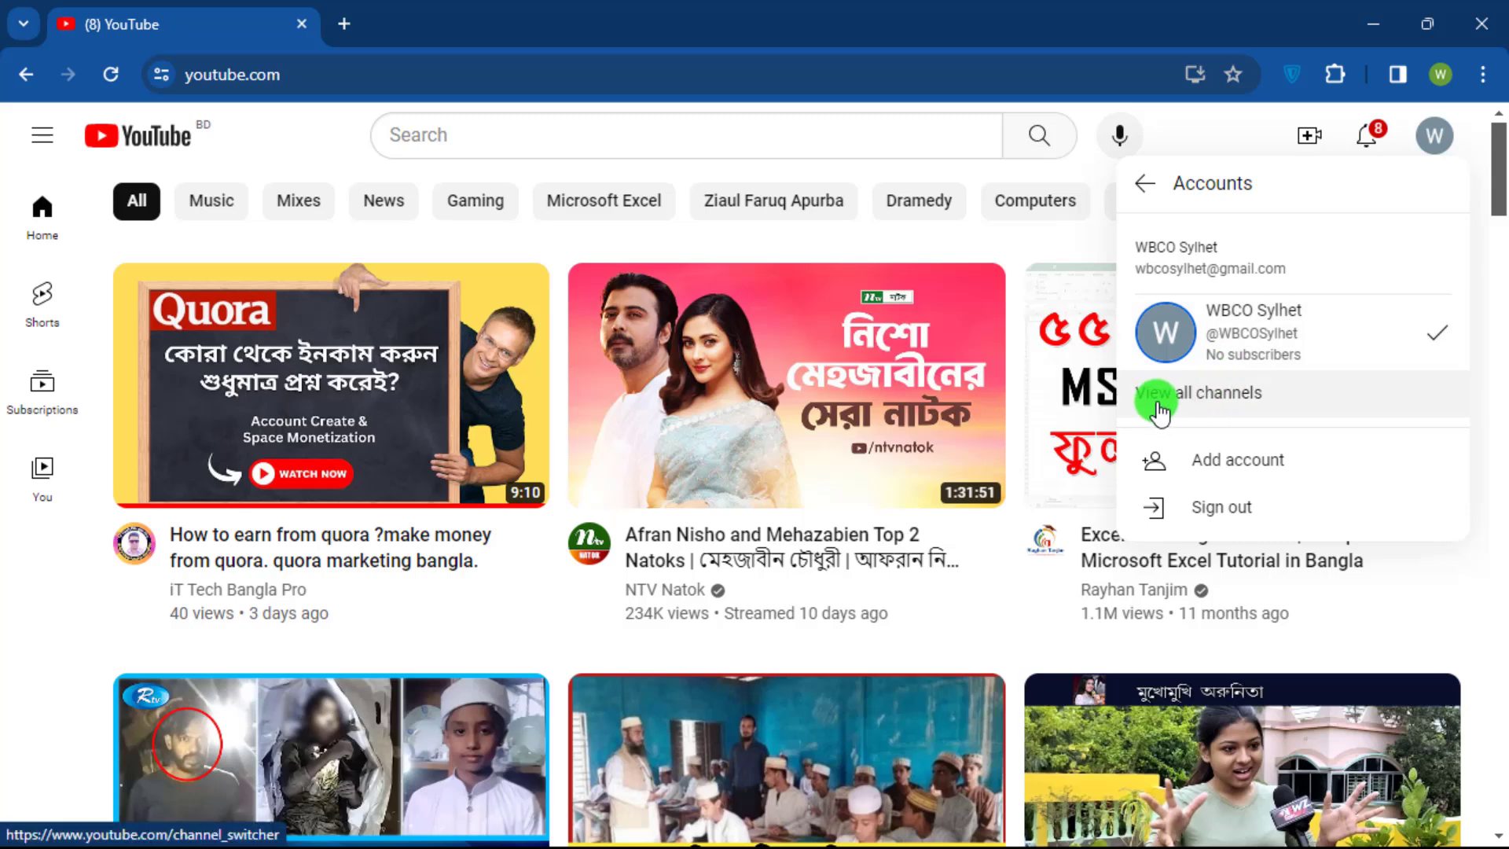
pyautogui.click(1202, 396)
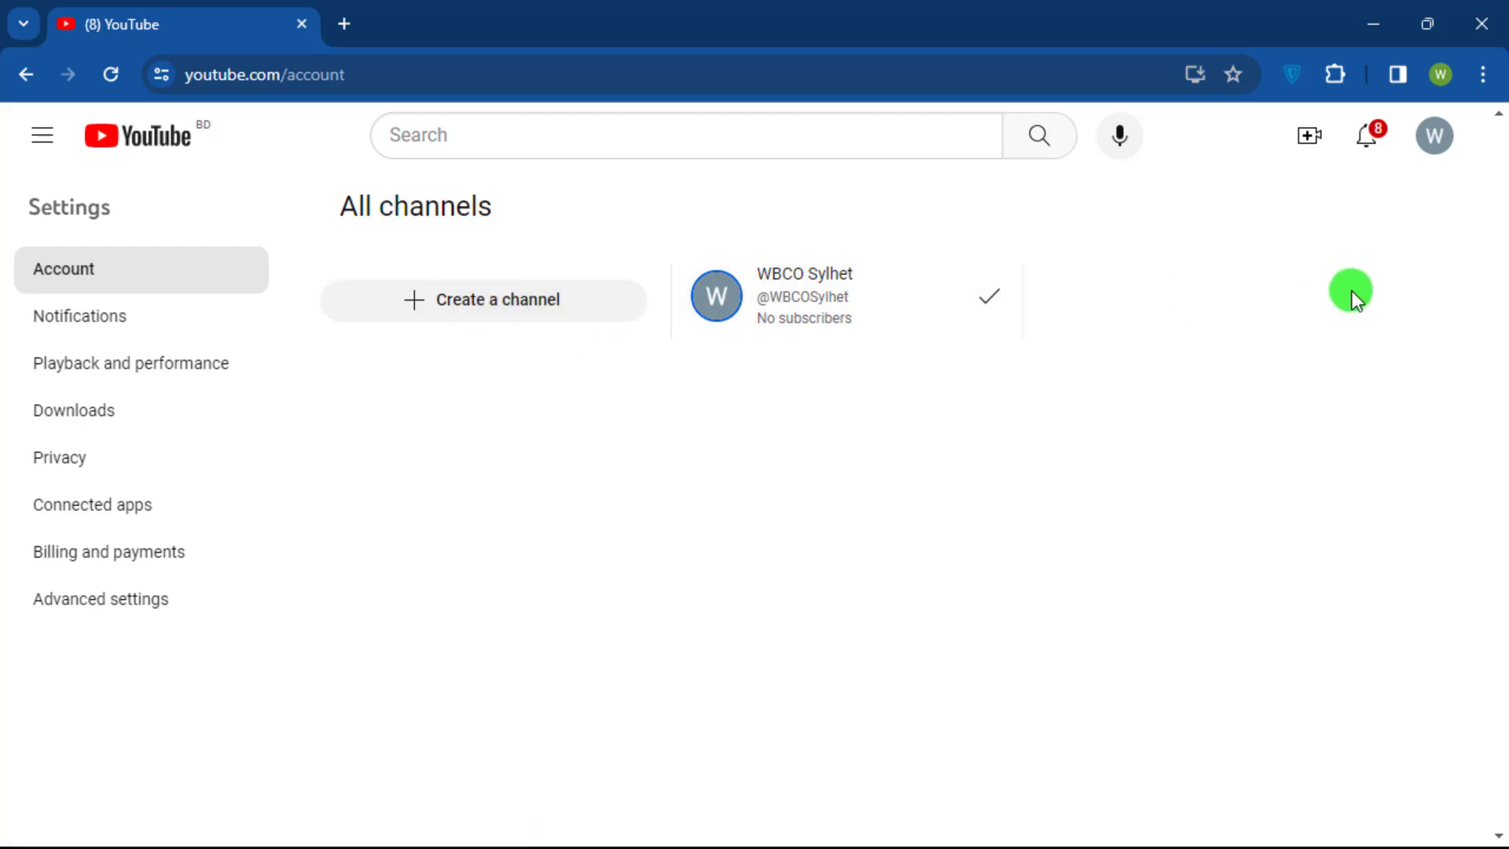
pyautogui.click(346, 22)
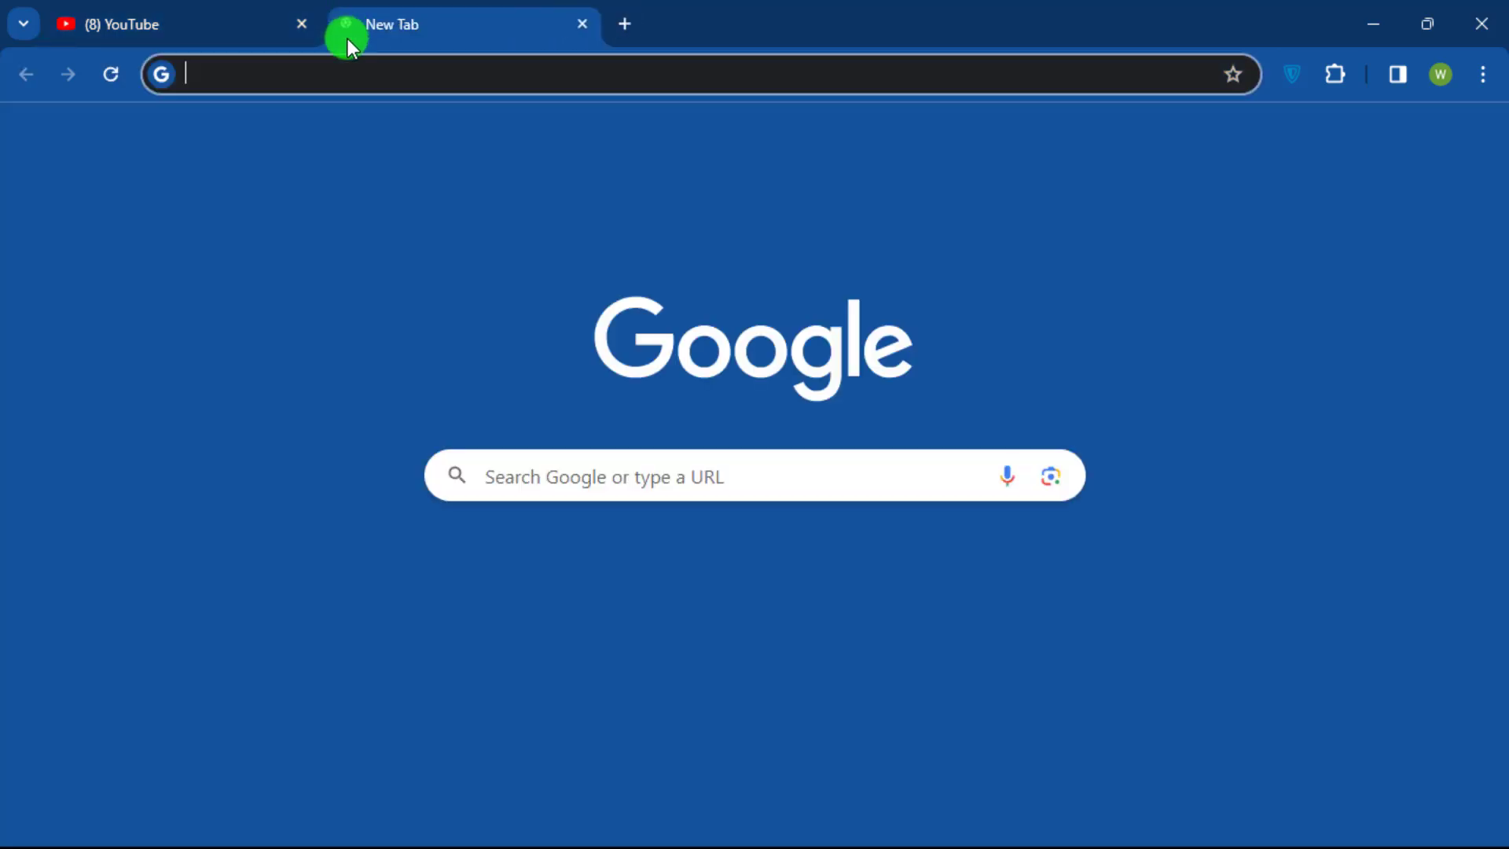
pyautogui.click(354, 82)
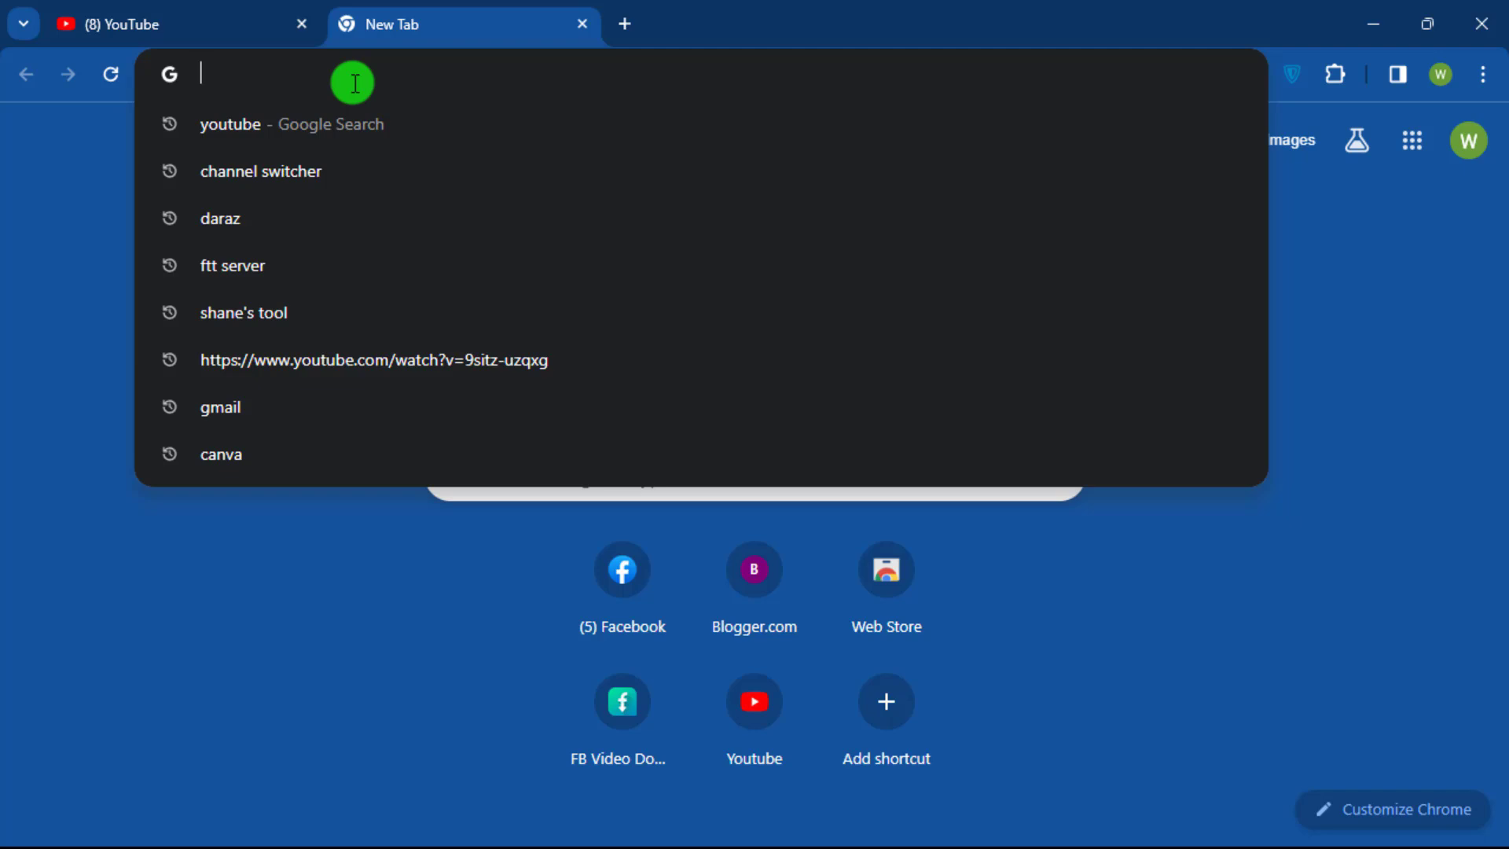
pyautogui.write('www.youtube.com/account')
pyautogui.press('Return')
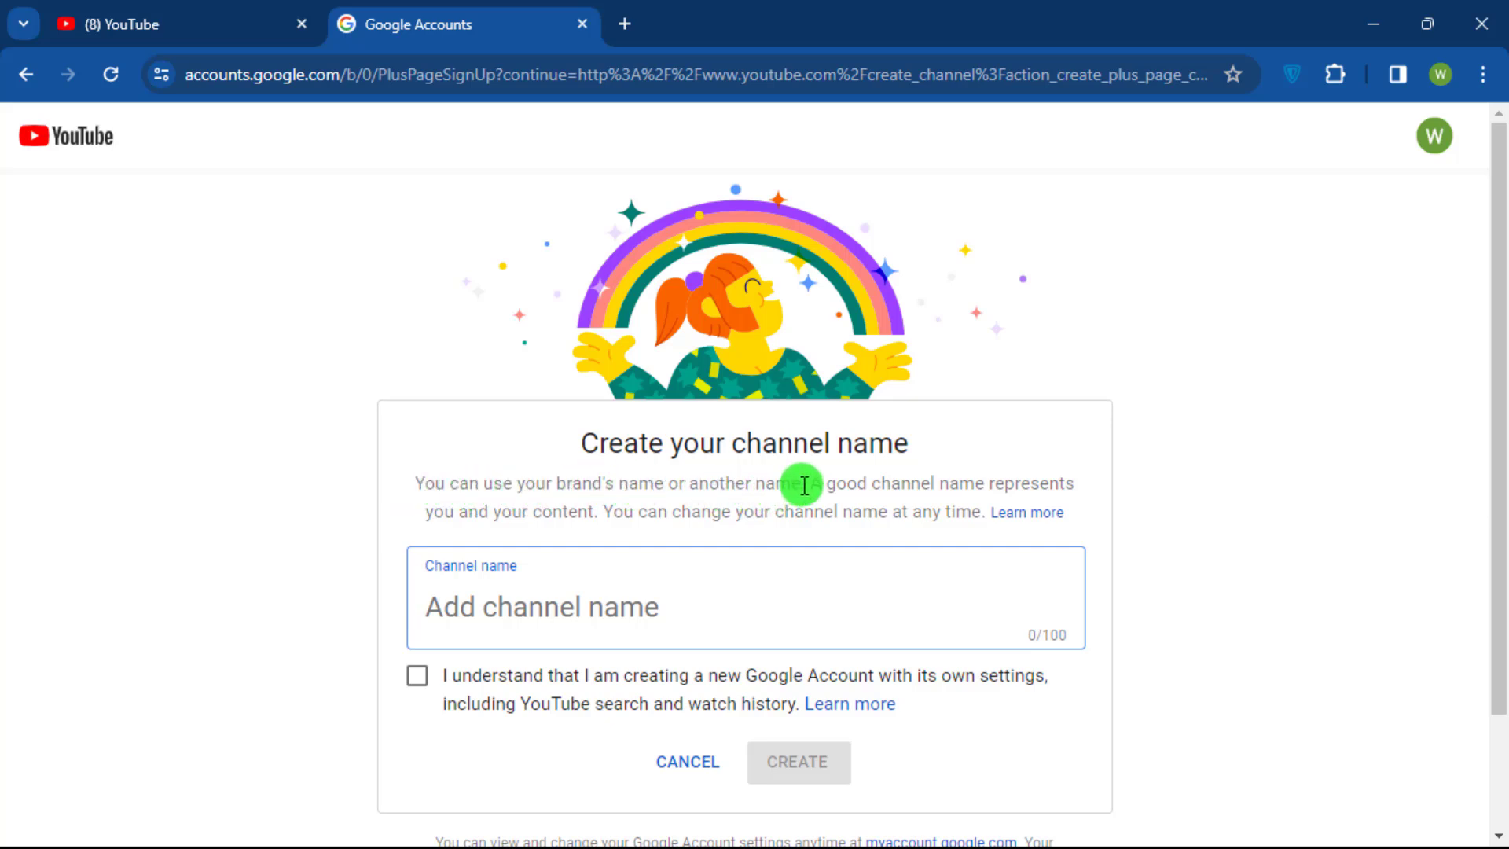
pyautogui.click(586, 25)
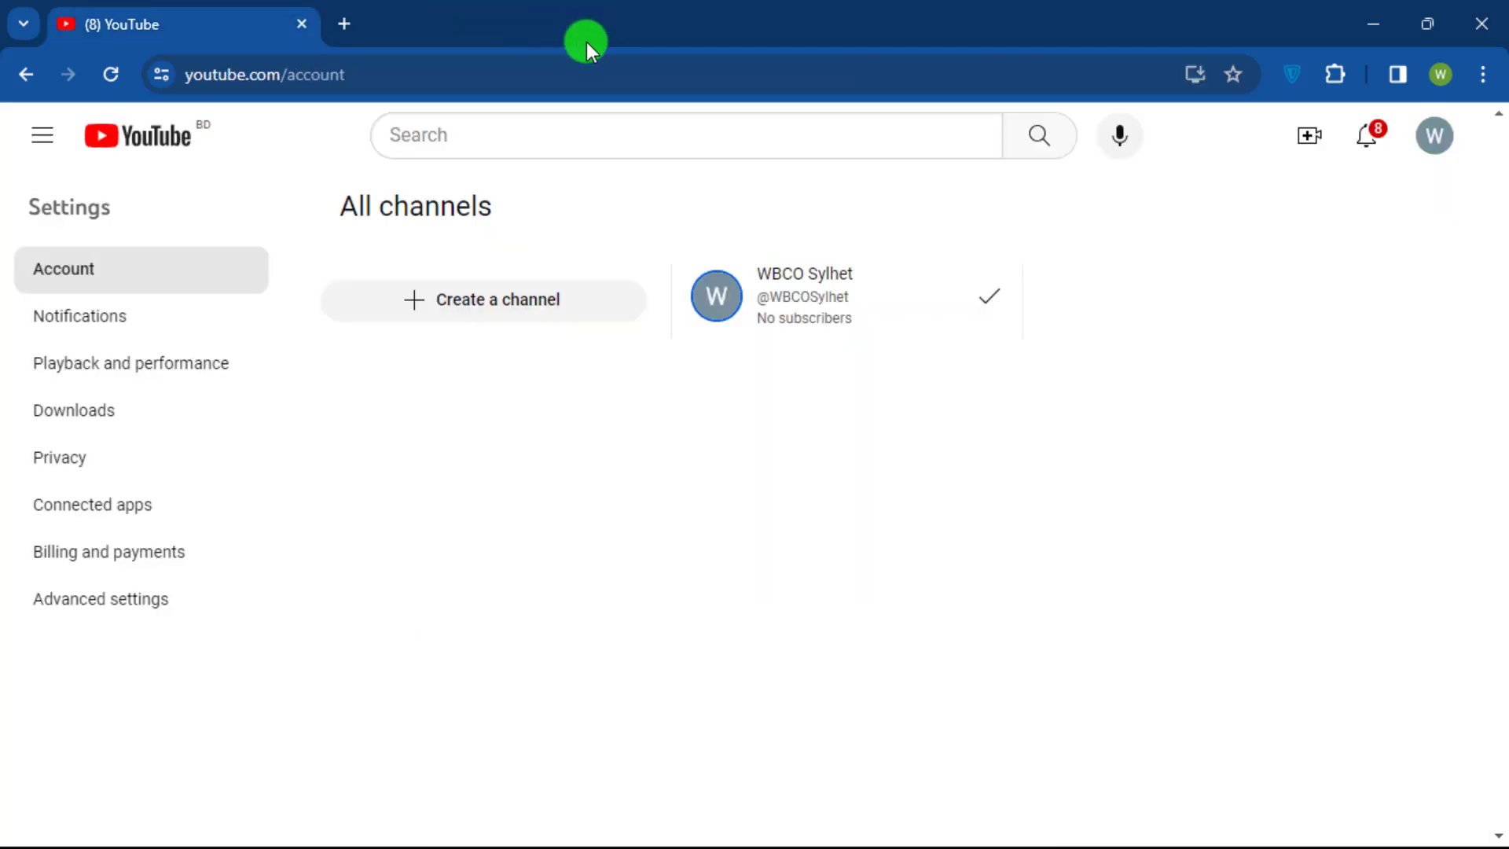
# - Create a new channel named The News Craze, accepting the notice about a new Google Account with its own settings
pyautogui.click(507, 306)
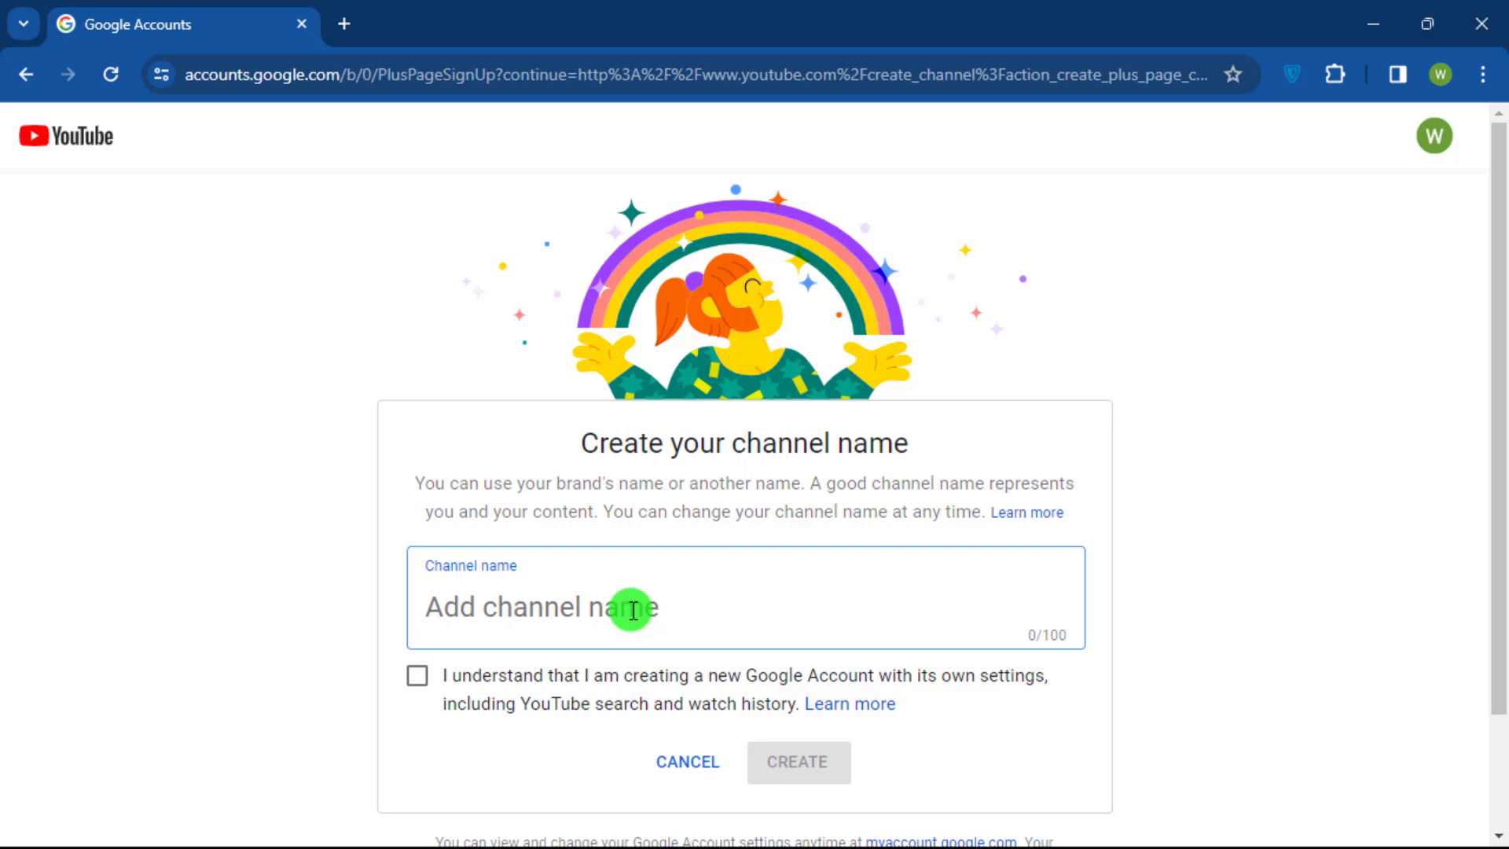
pyautogui.write('The News Craze')
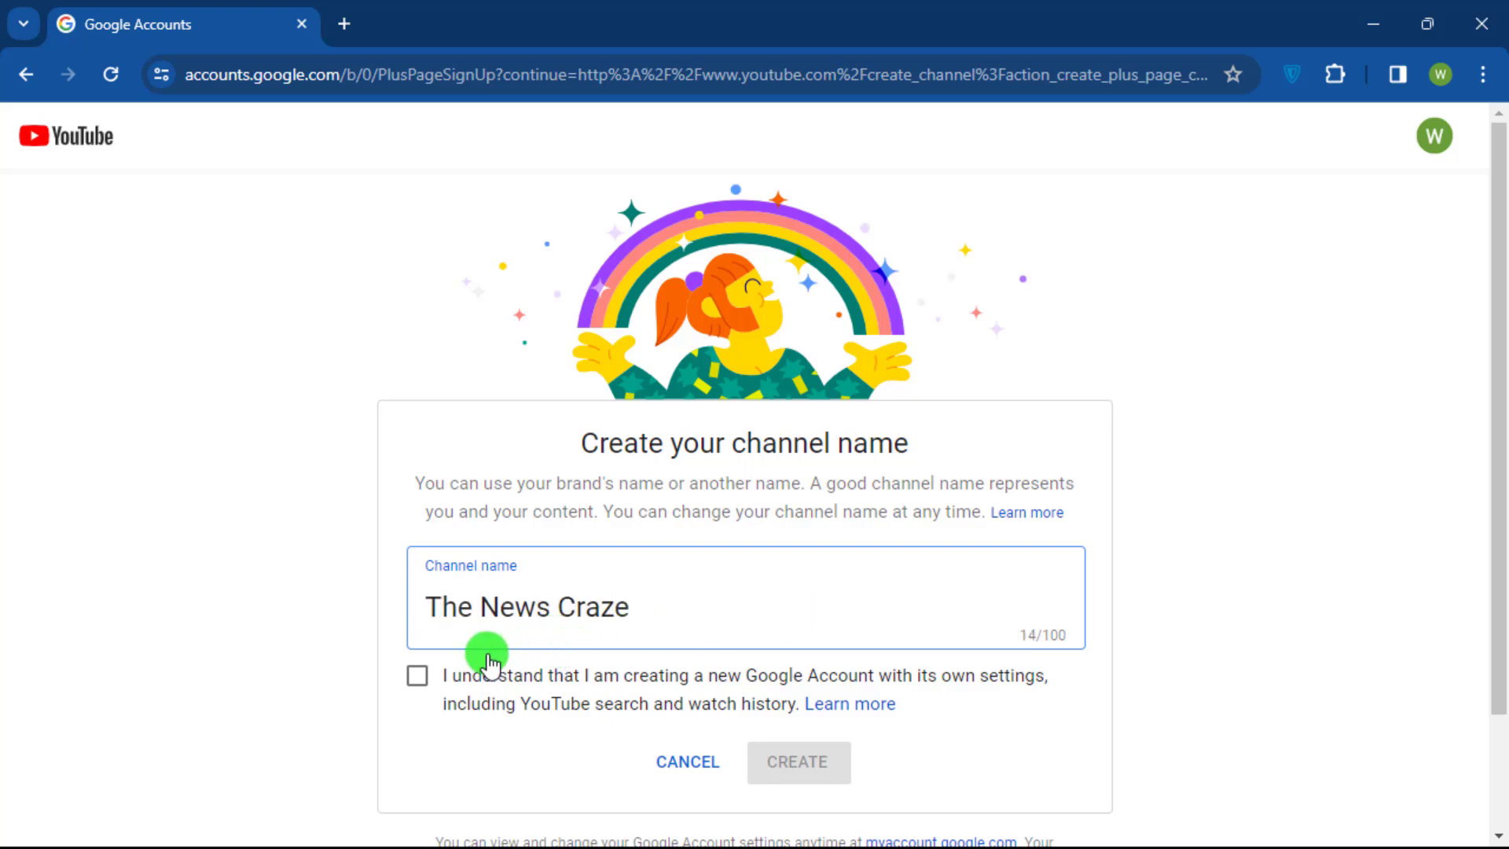
pyautogui.click(417, 677)
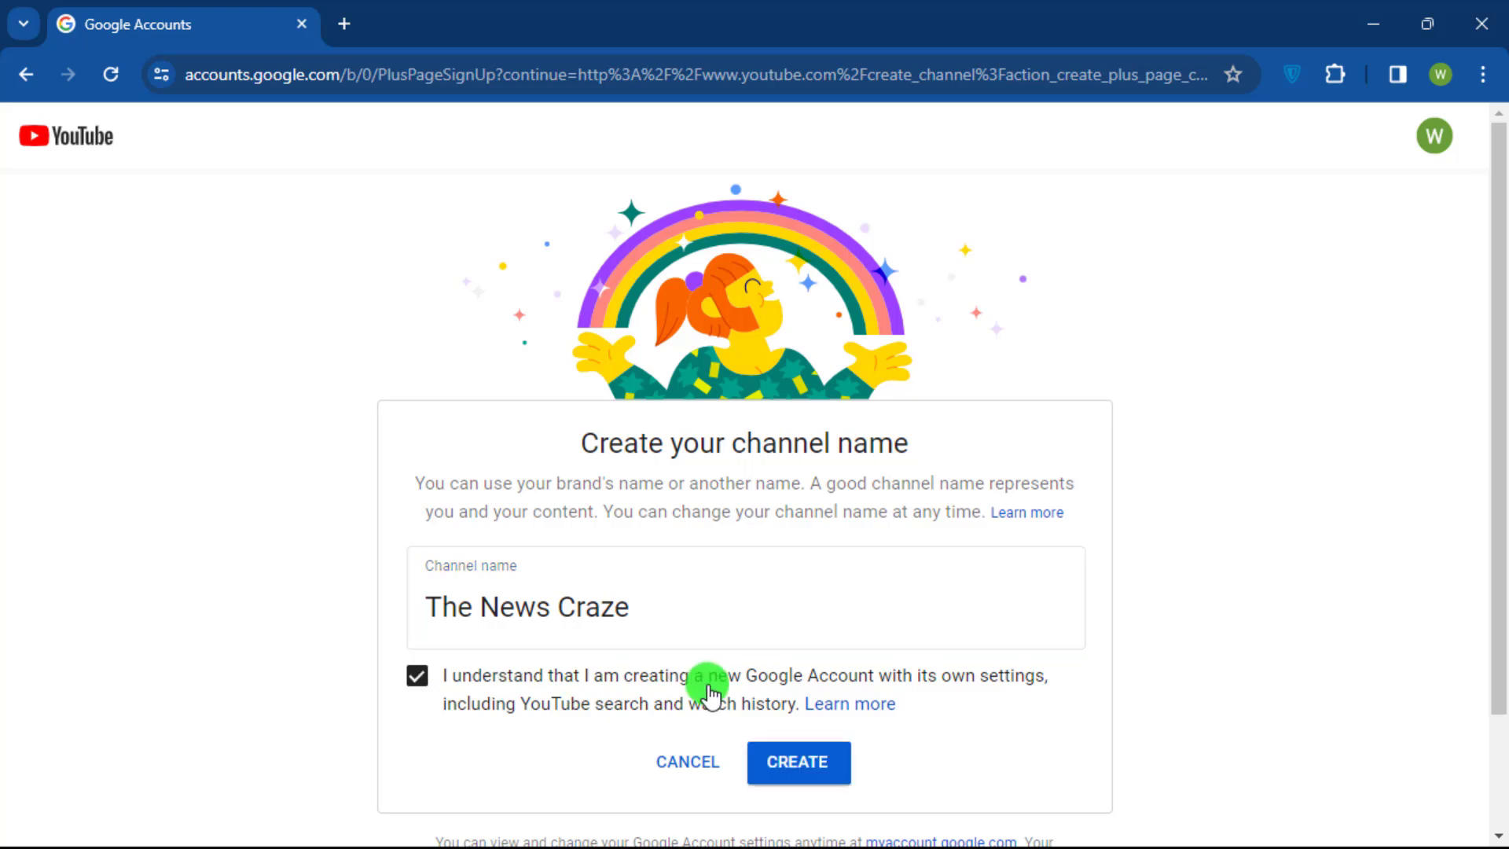
pyautogui.click(815, 764)
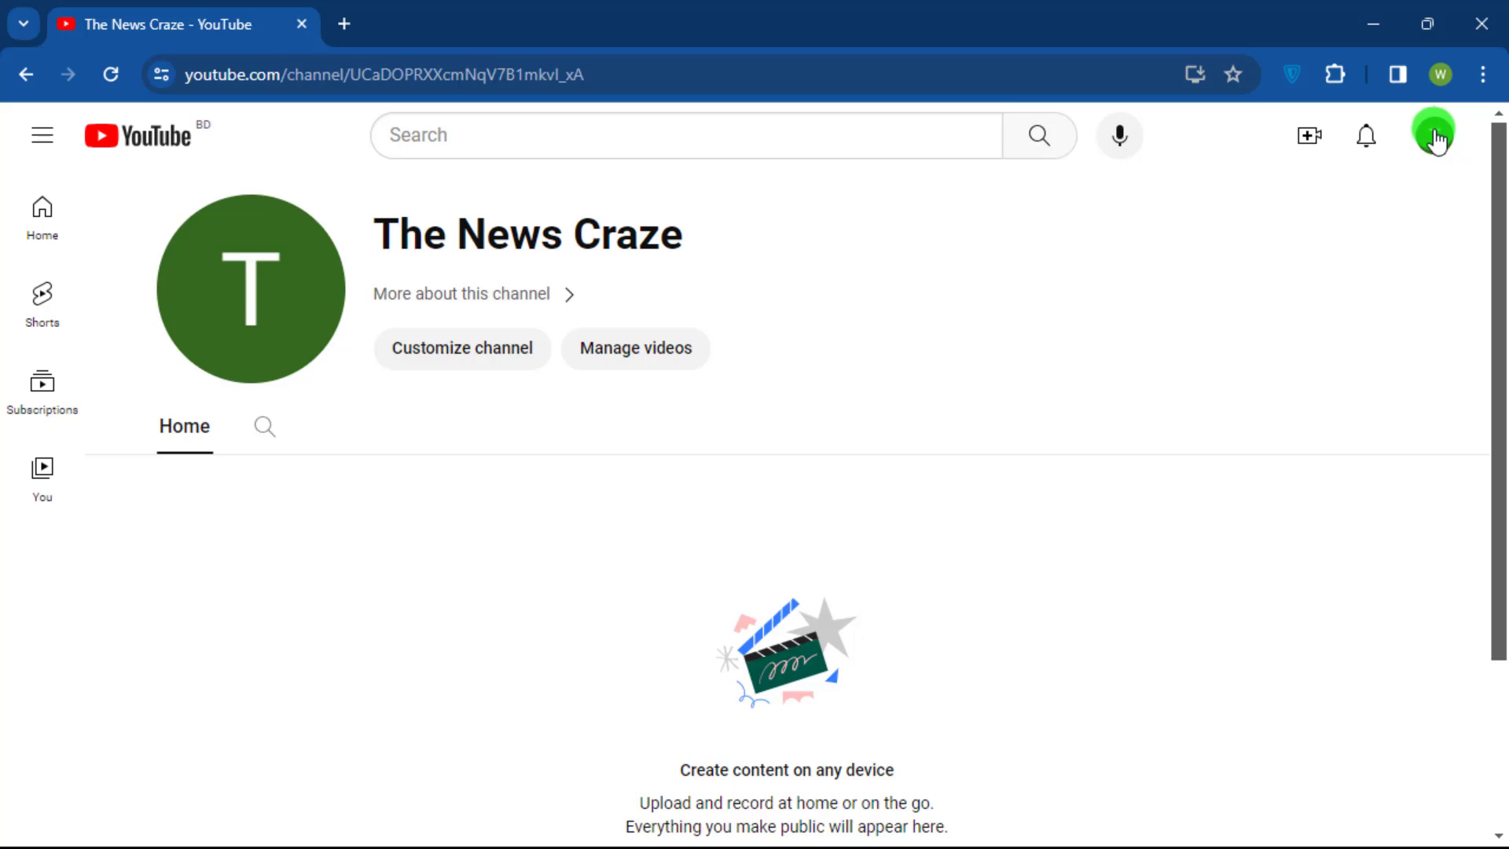
# - Go to YouTube Studio for The News Craze and open the basic info section of its channel customization
pyautogui.click(1436, 139)
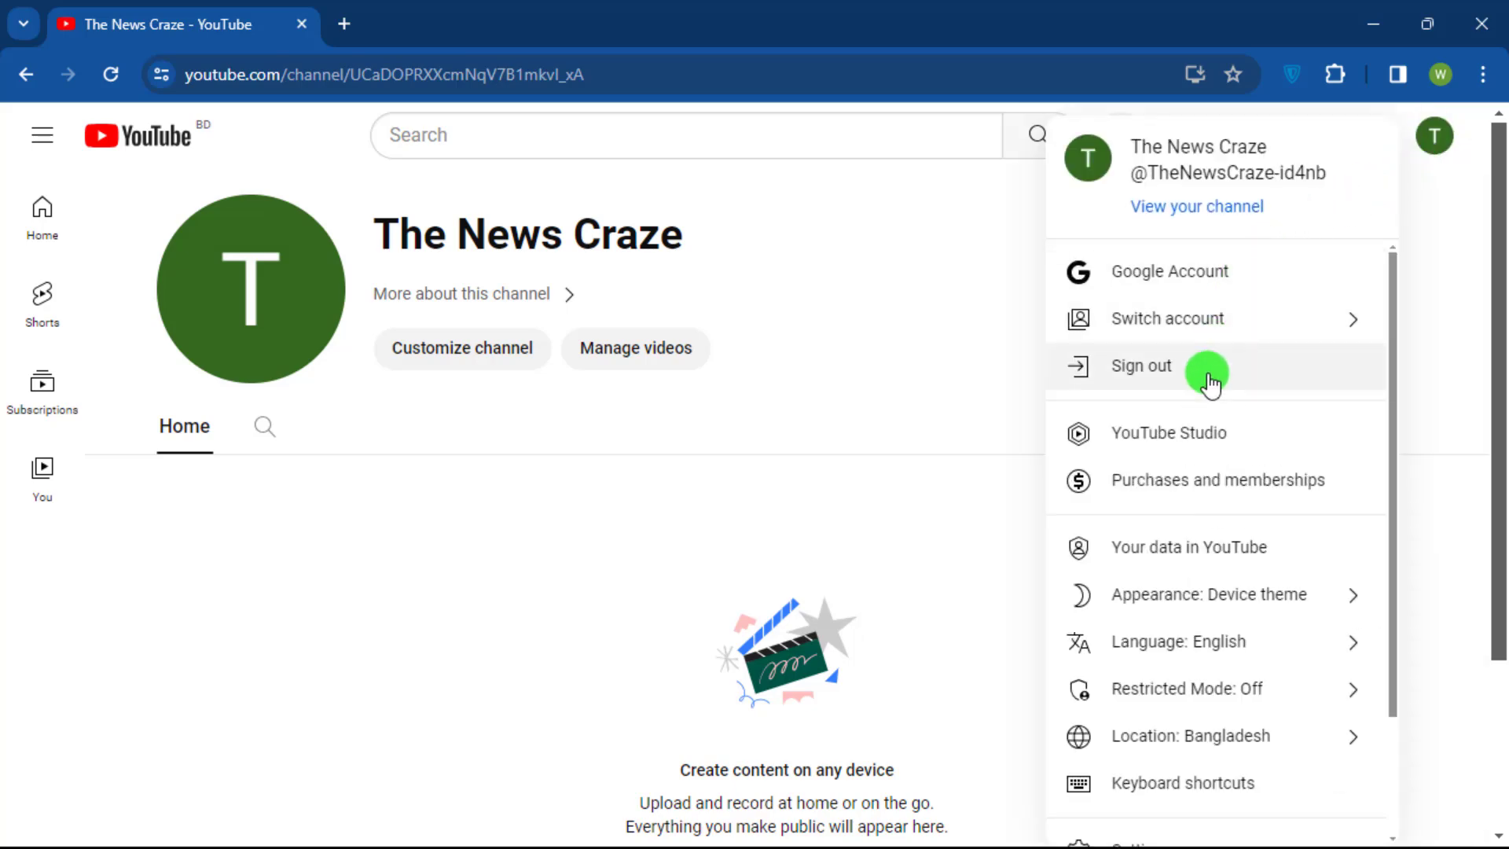
pyautogui.click(1189, 437)
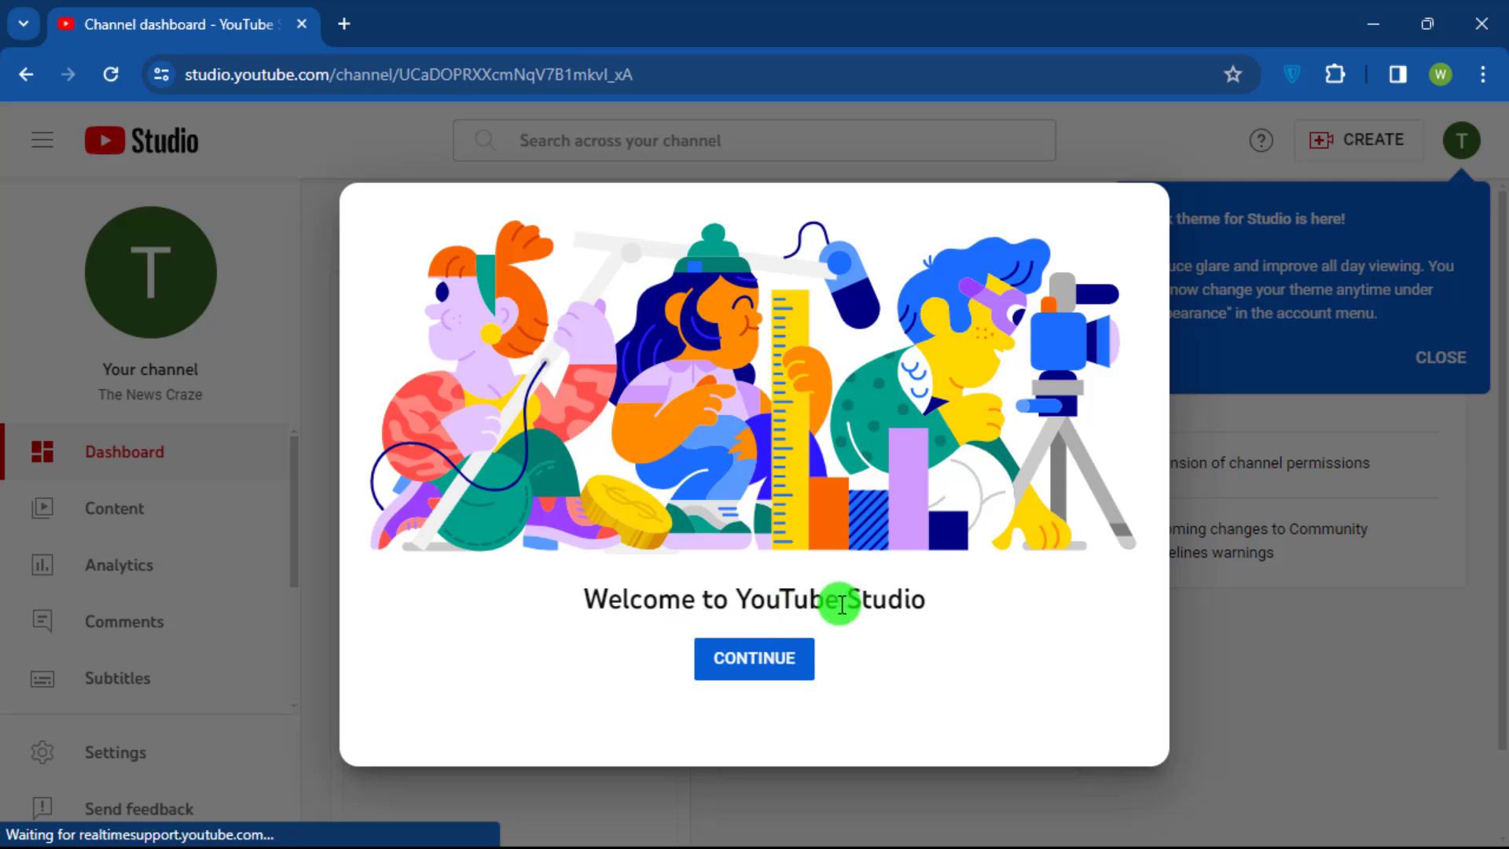
pyautogui.click(756, 667)
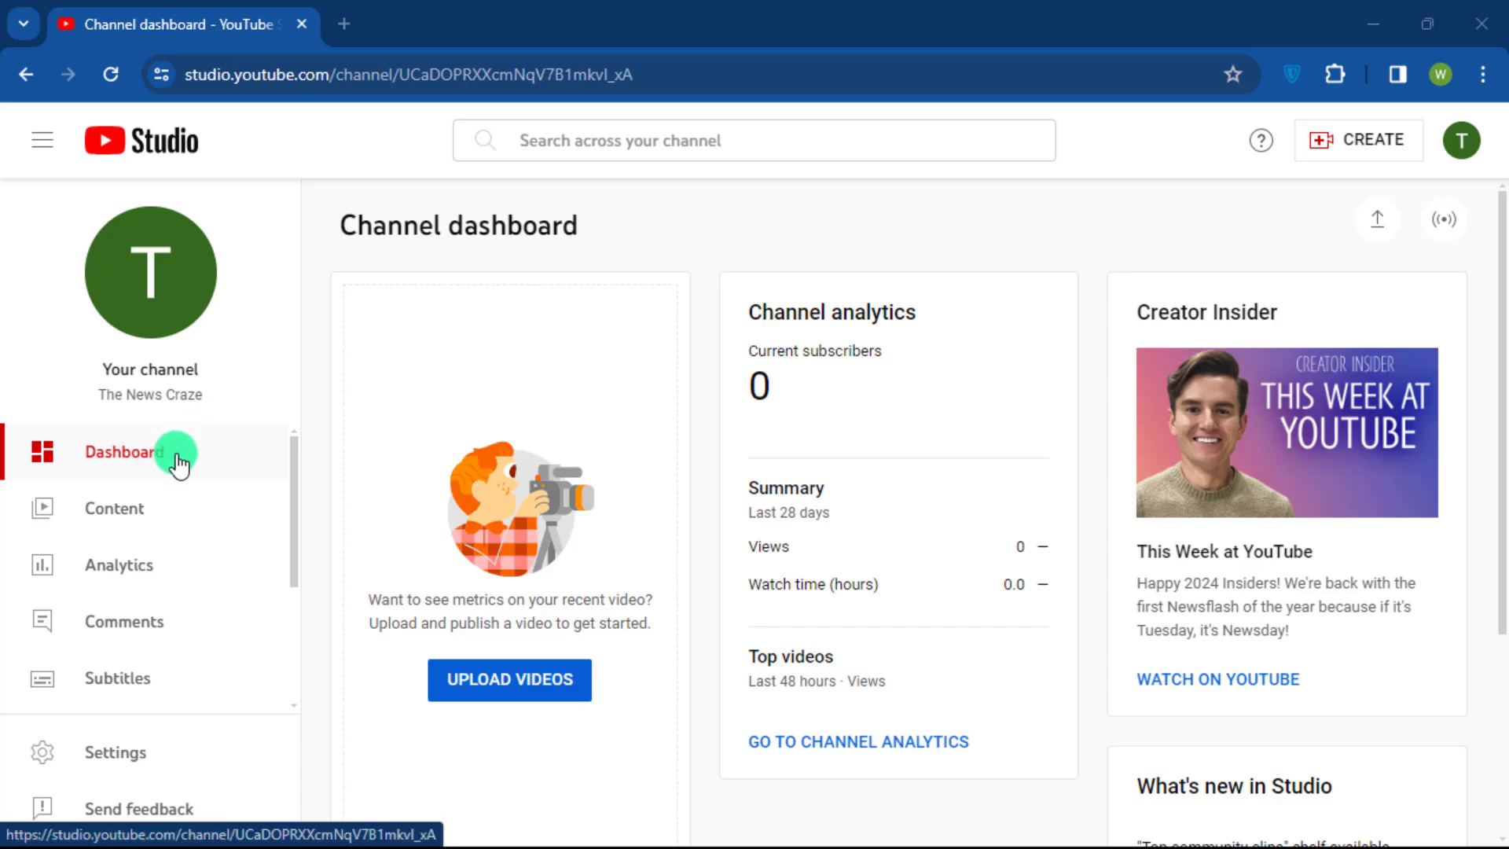
pyautogui.scroll(-3, 185, 498)
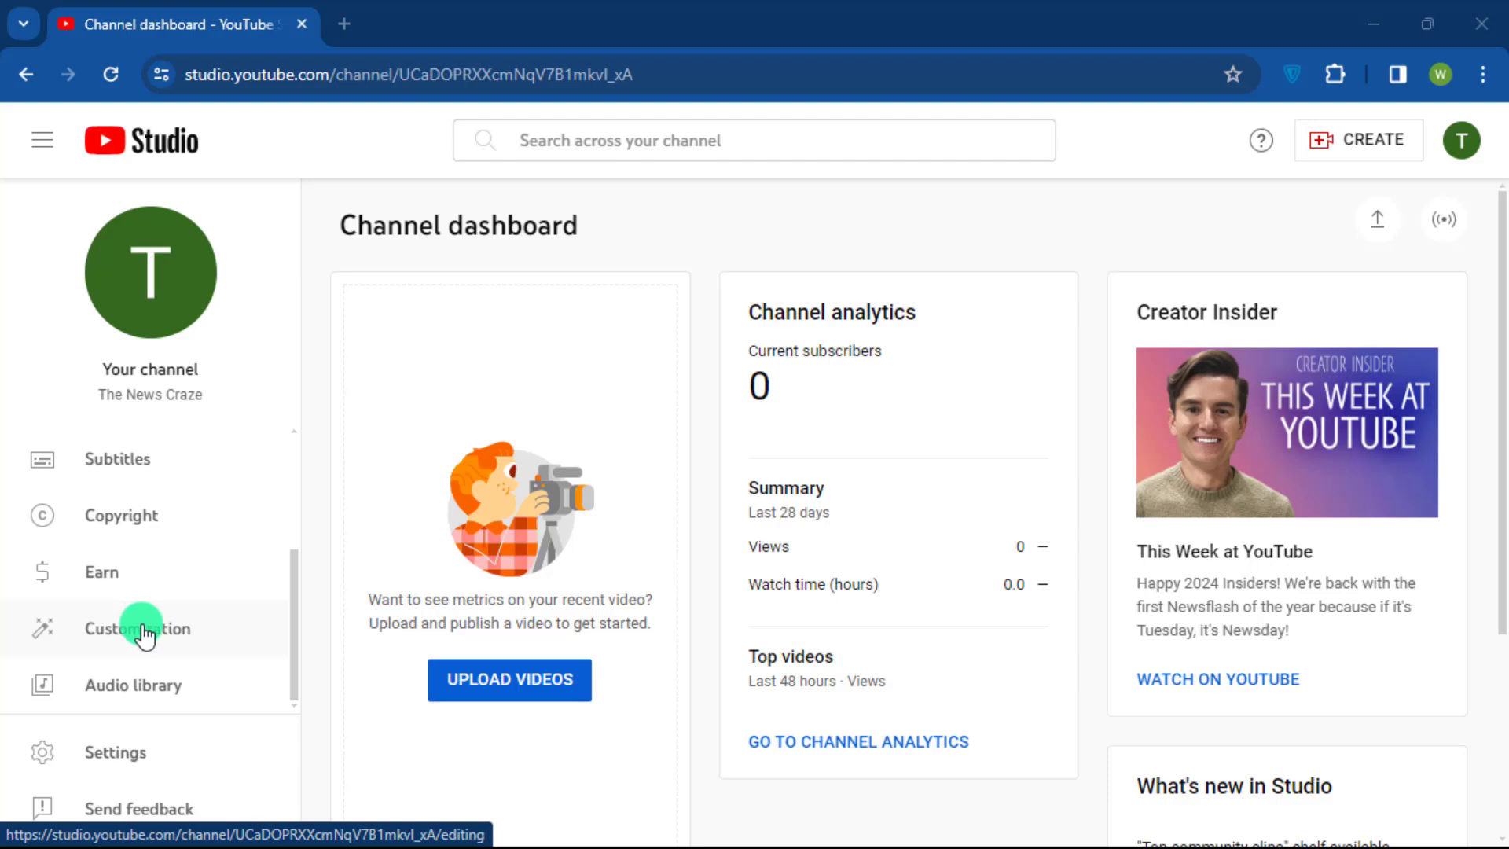
pyautogui.click(143, 633)
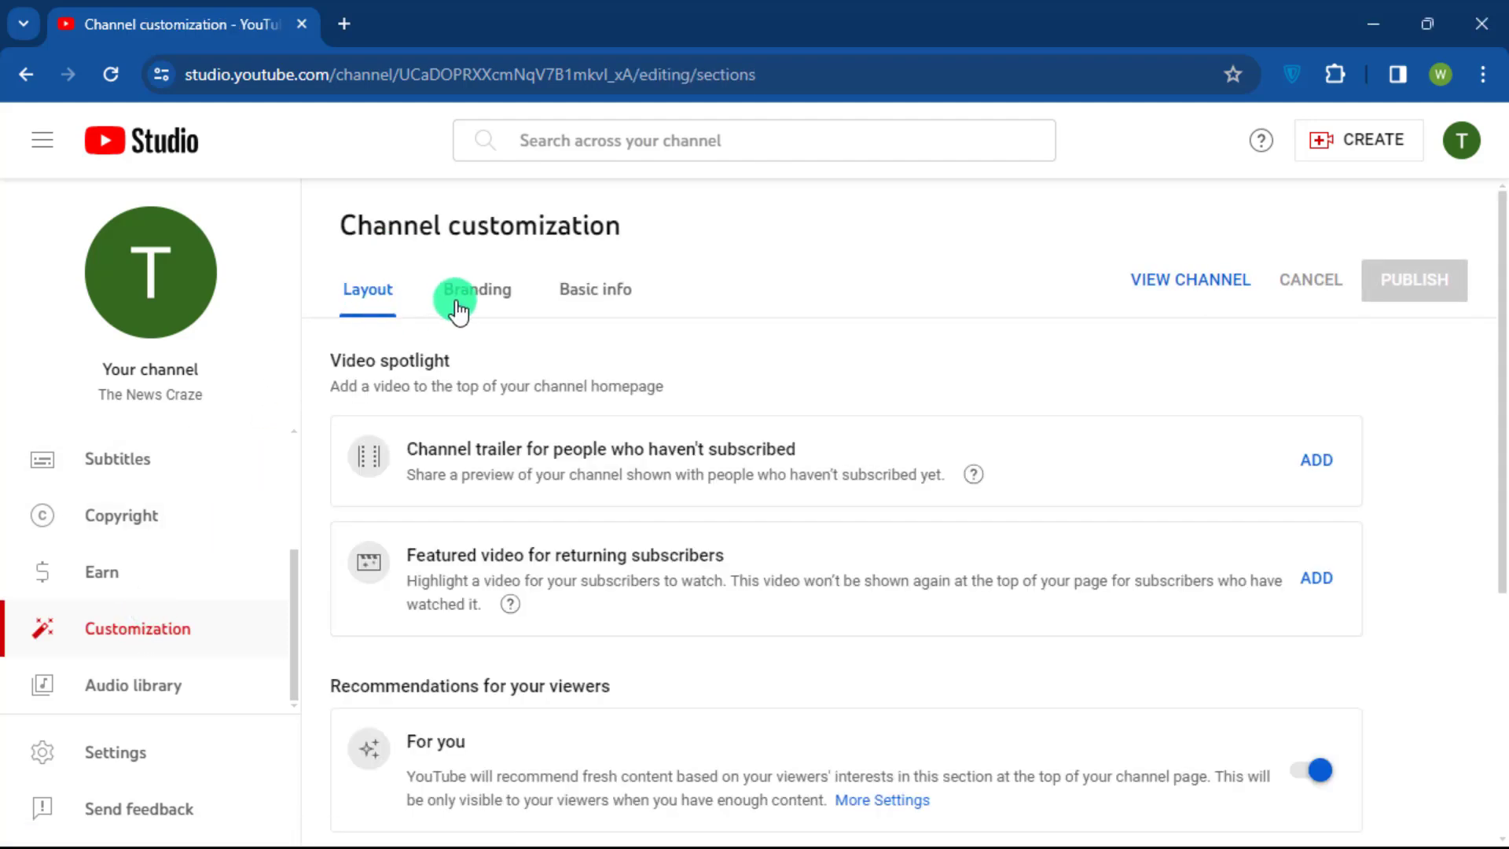
pyautogui.click(596, 299)
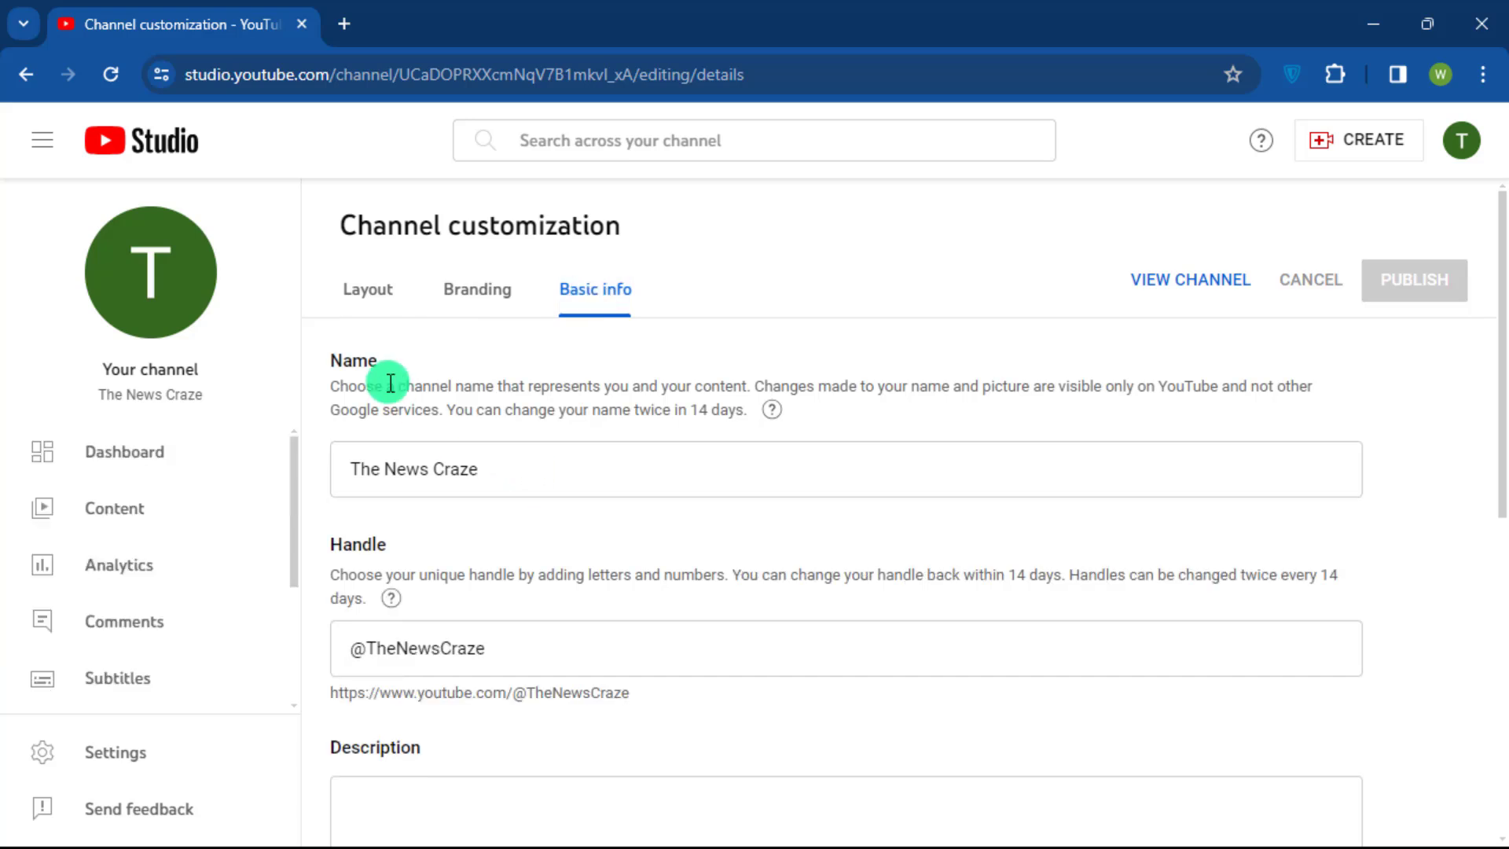
pyautogui.click(493, 652)
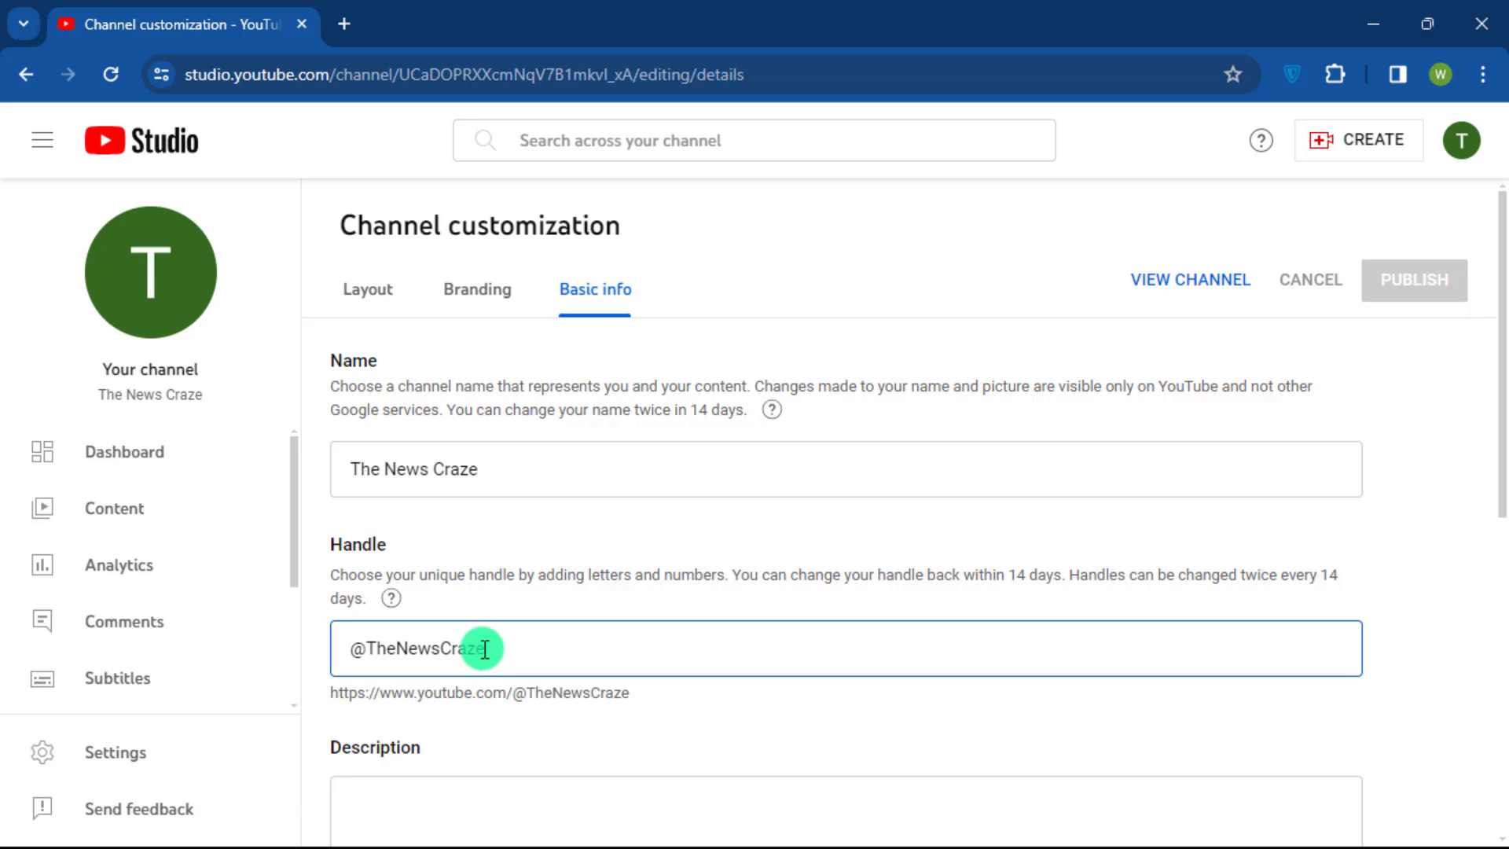
# - Paste the prepared welcome text with the contact details into the channel description
pyautogui.scroll(-3, 481, 648)
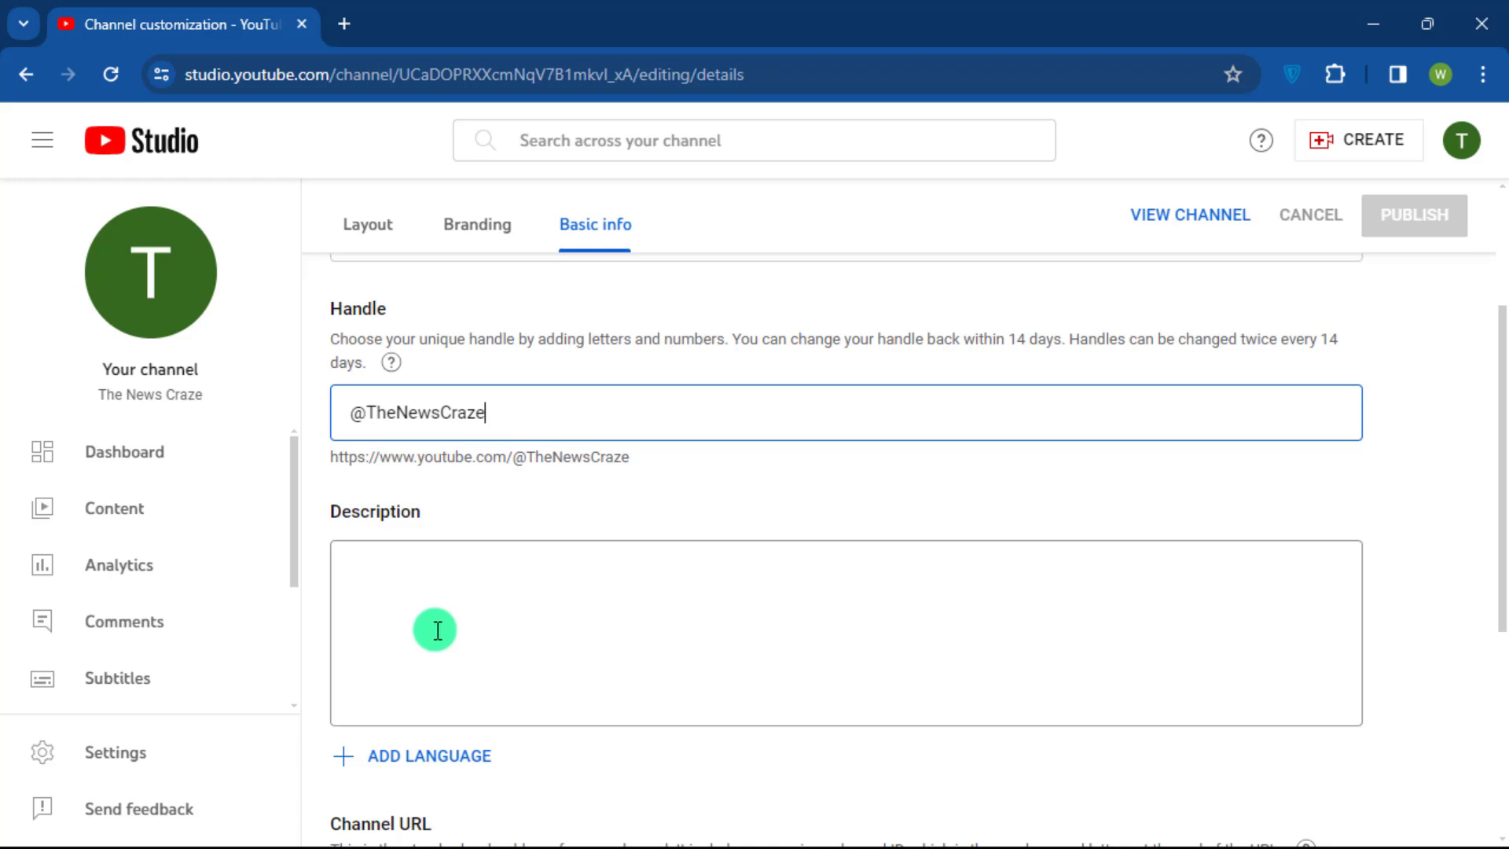
pyautogui.click(677, 657)
pyautogui.hotkey('ctrl', 'v')
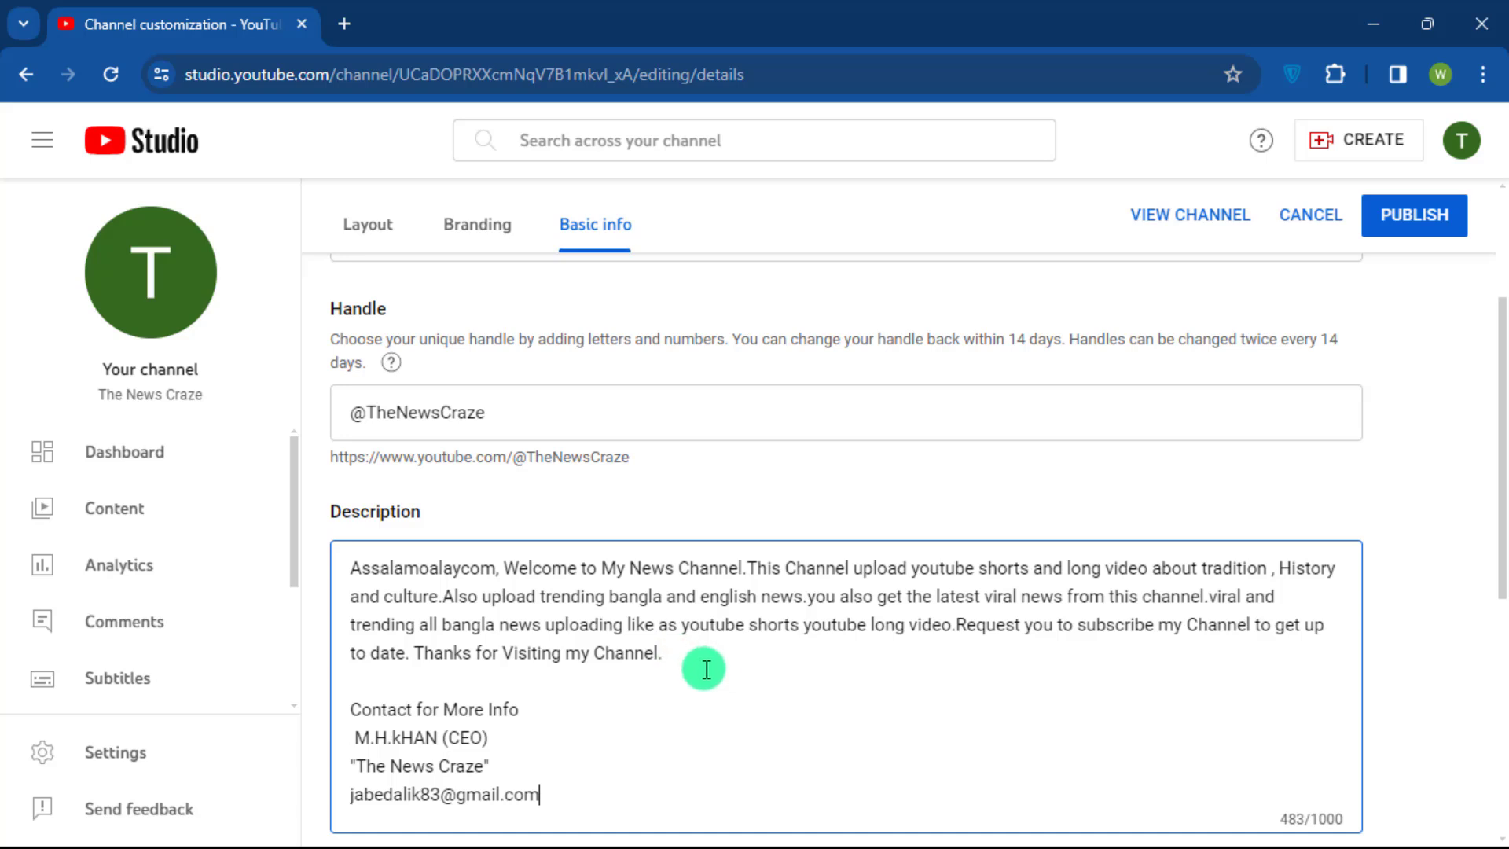
pyautogui.scroll(-3, 707, 666)
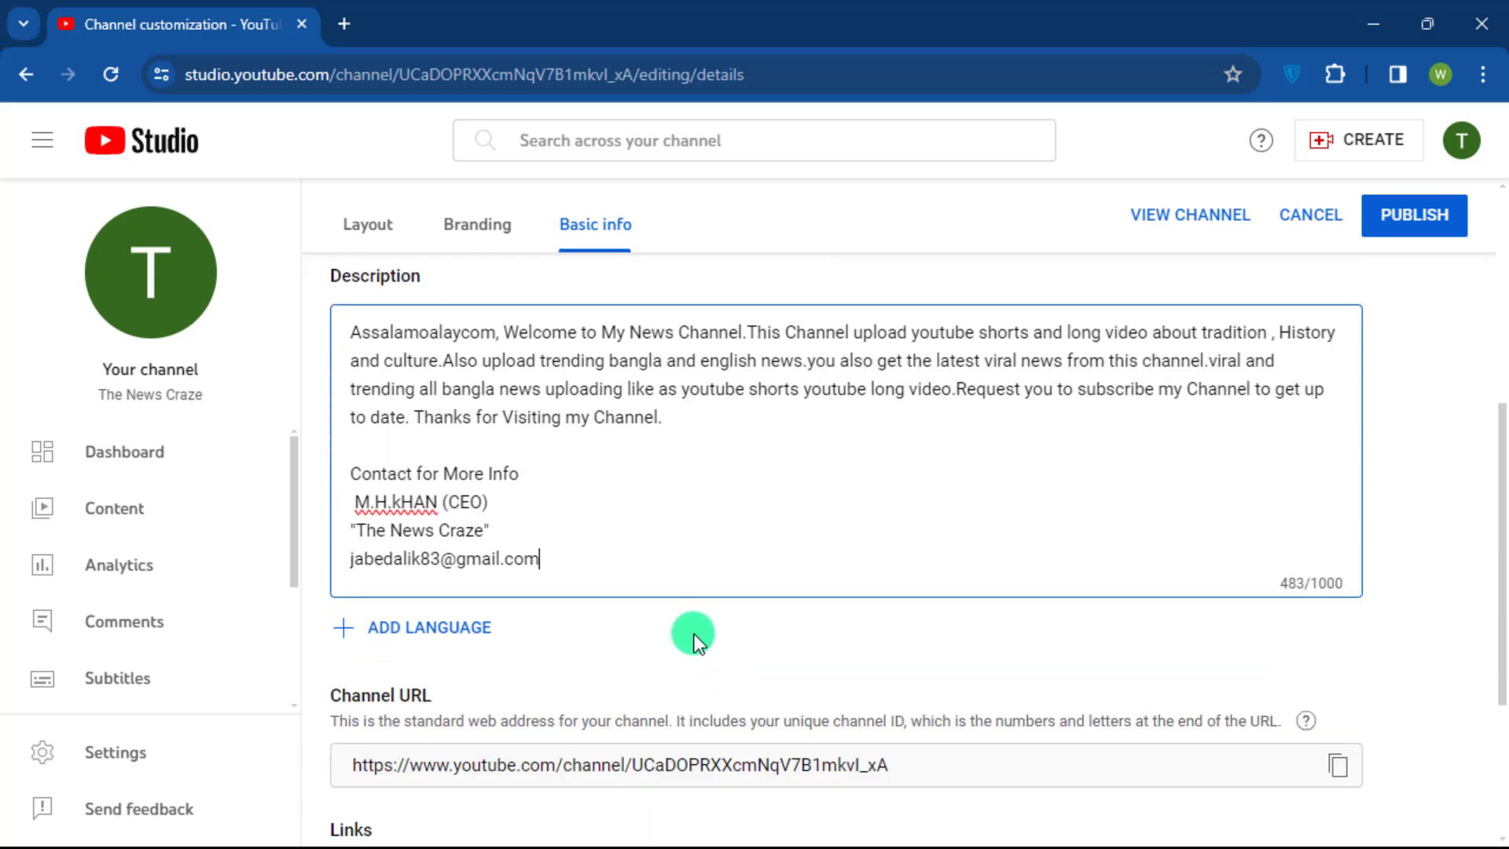
pyautogui.scroll(2, 695, 633)
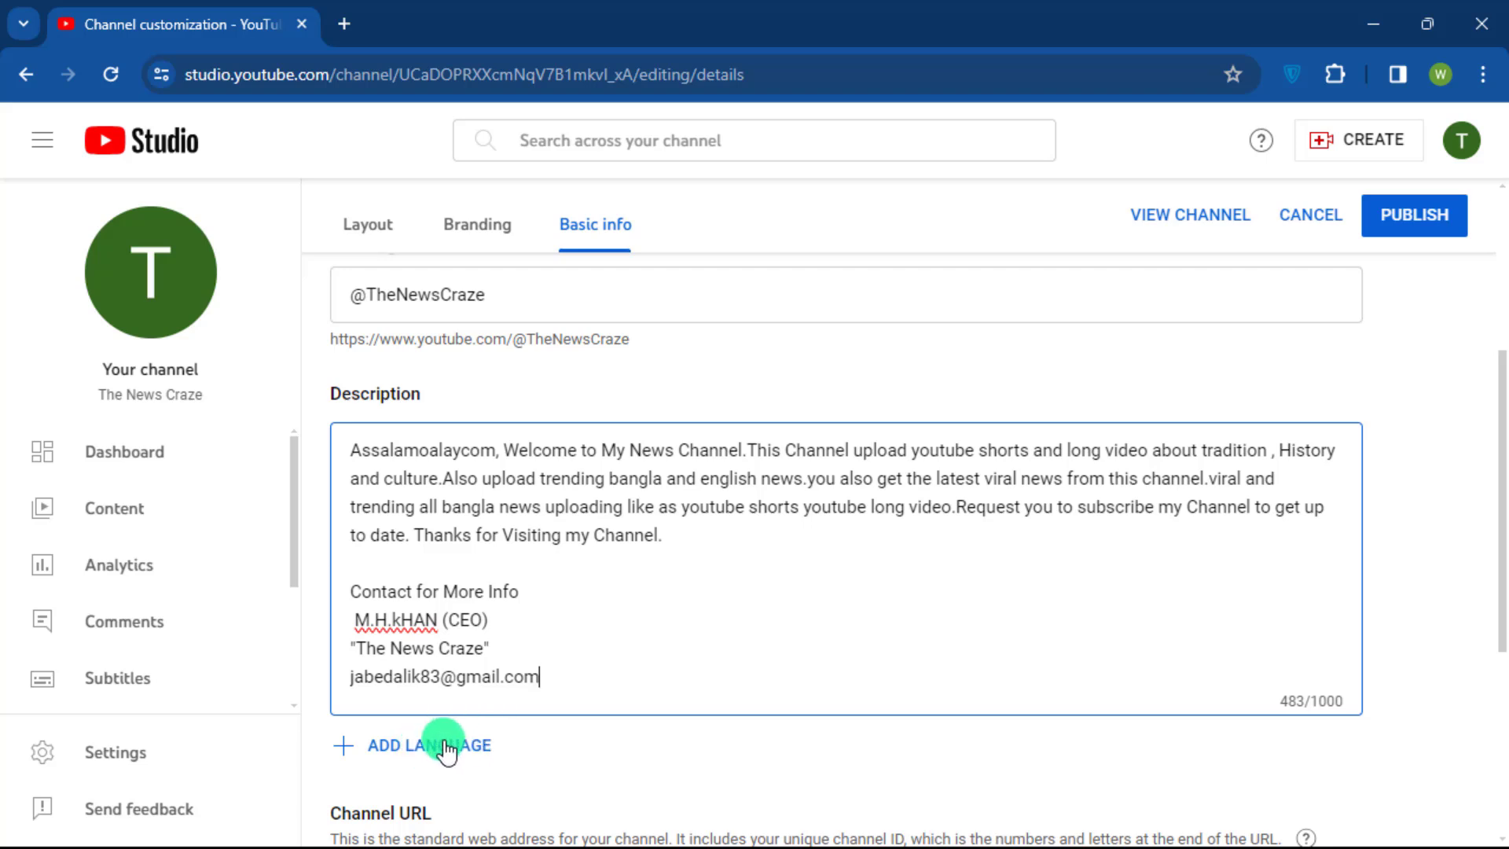
# - Add a channel link titled Facebook, using the profile URL copied from the Facebook browser window
pyautogui.scroll(-2, 452, 731)
pyautogui.scroll(-3, 449, 656)
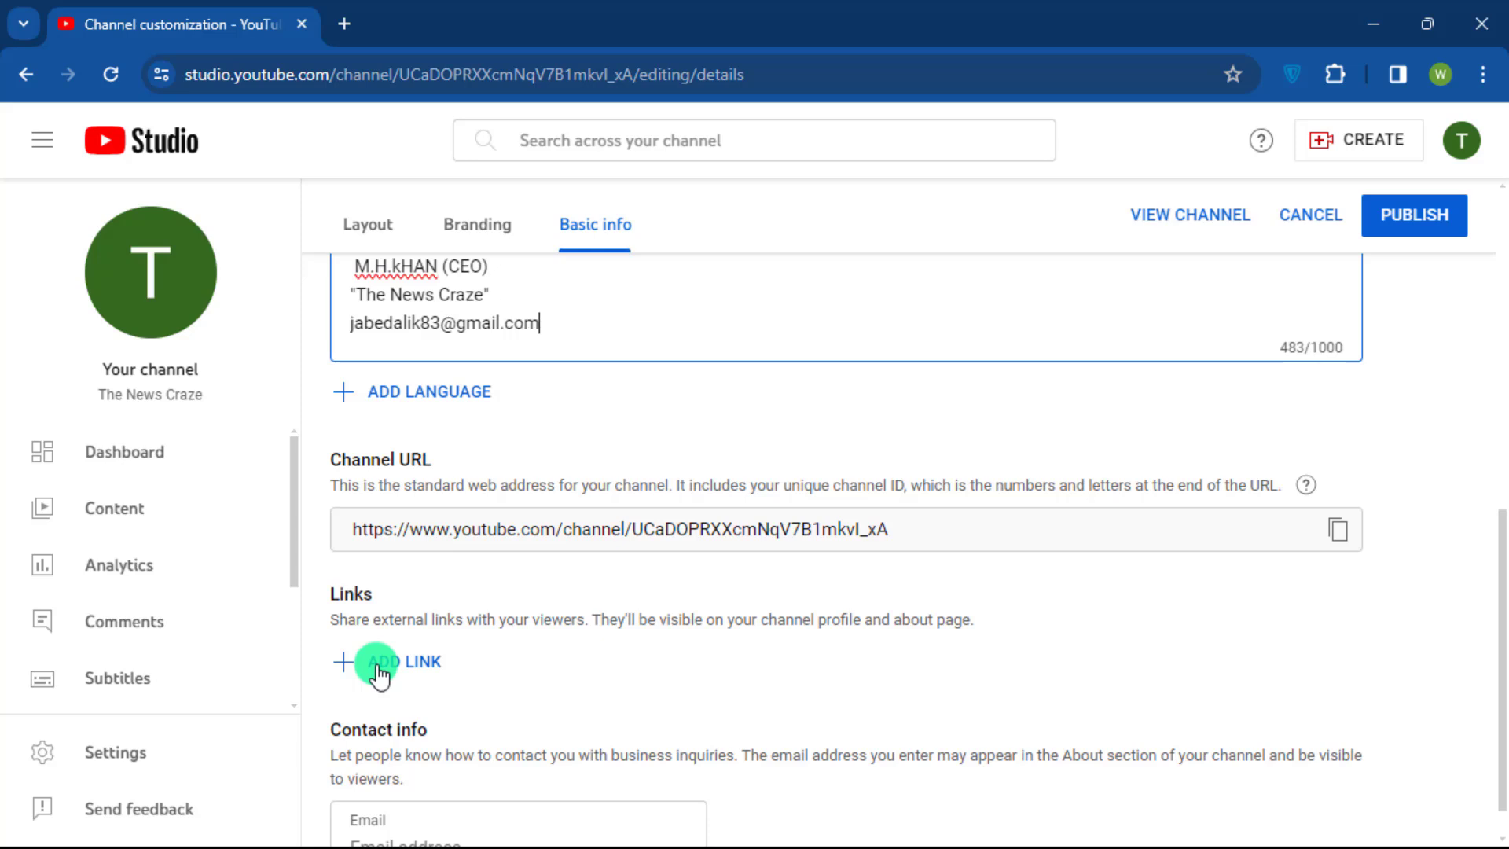
pyautogui.click(404, 666)
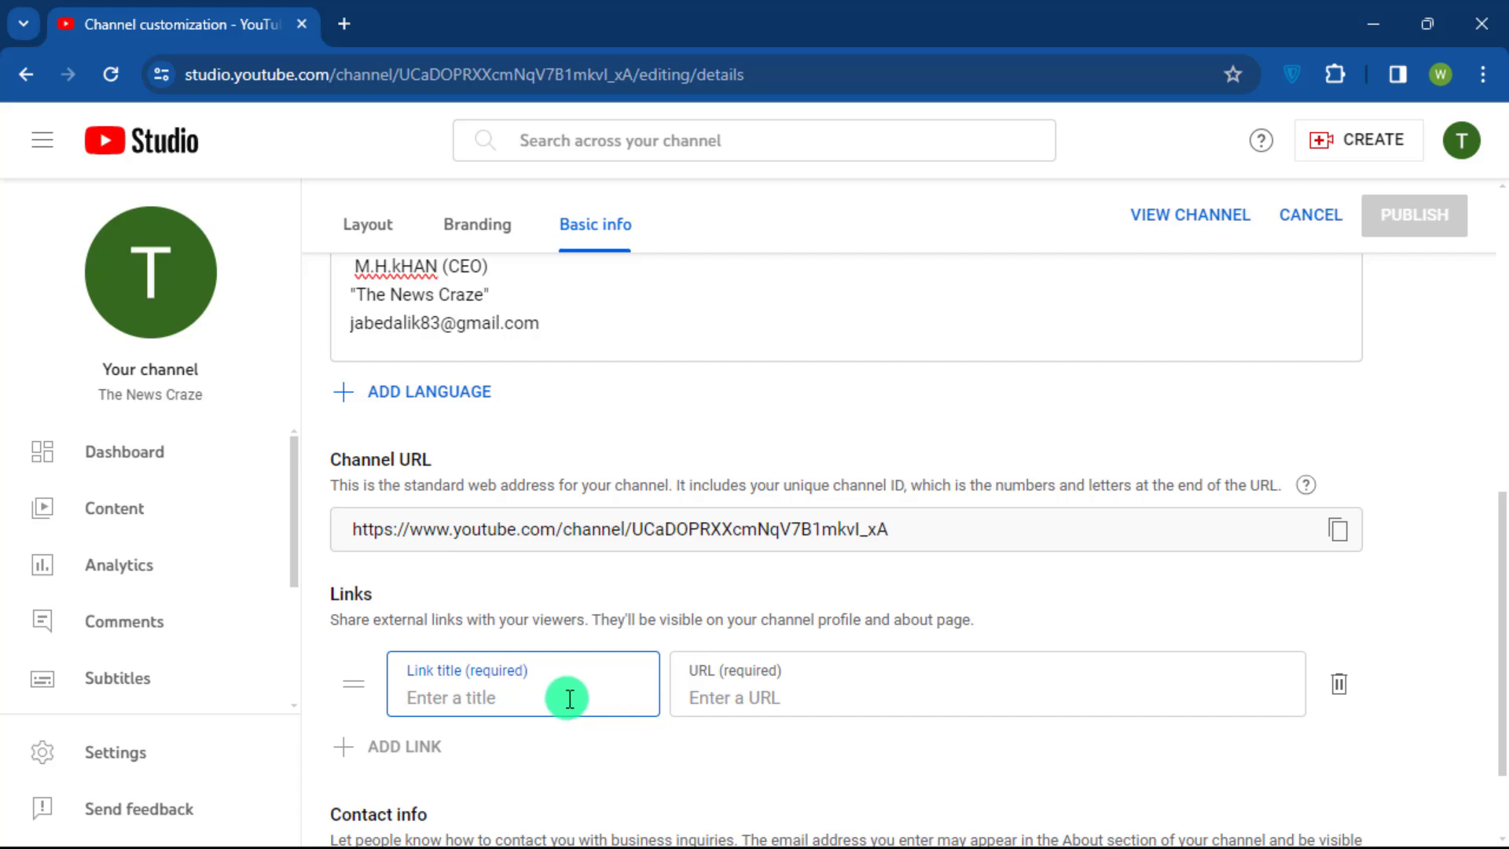
pyautogui.write('Facebook')
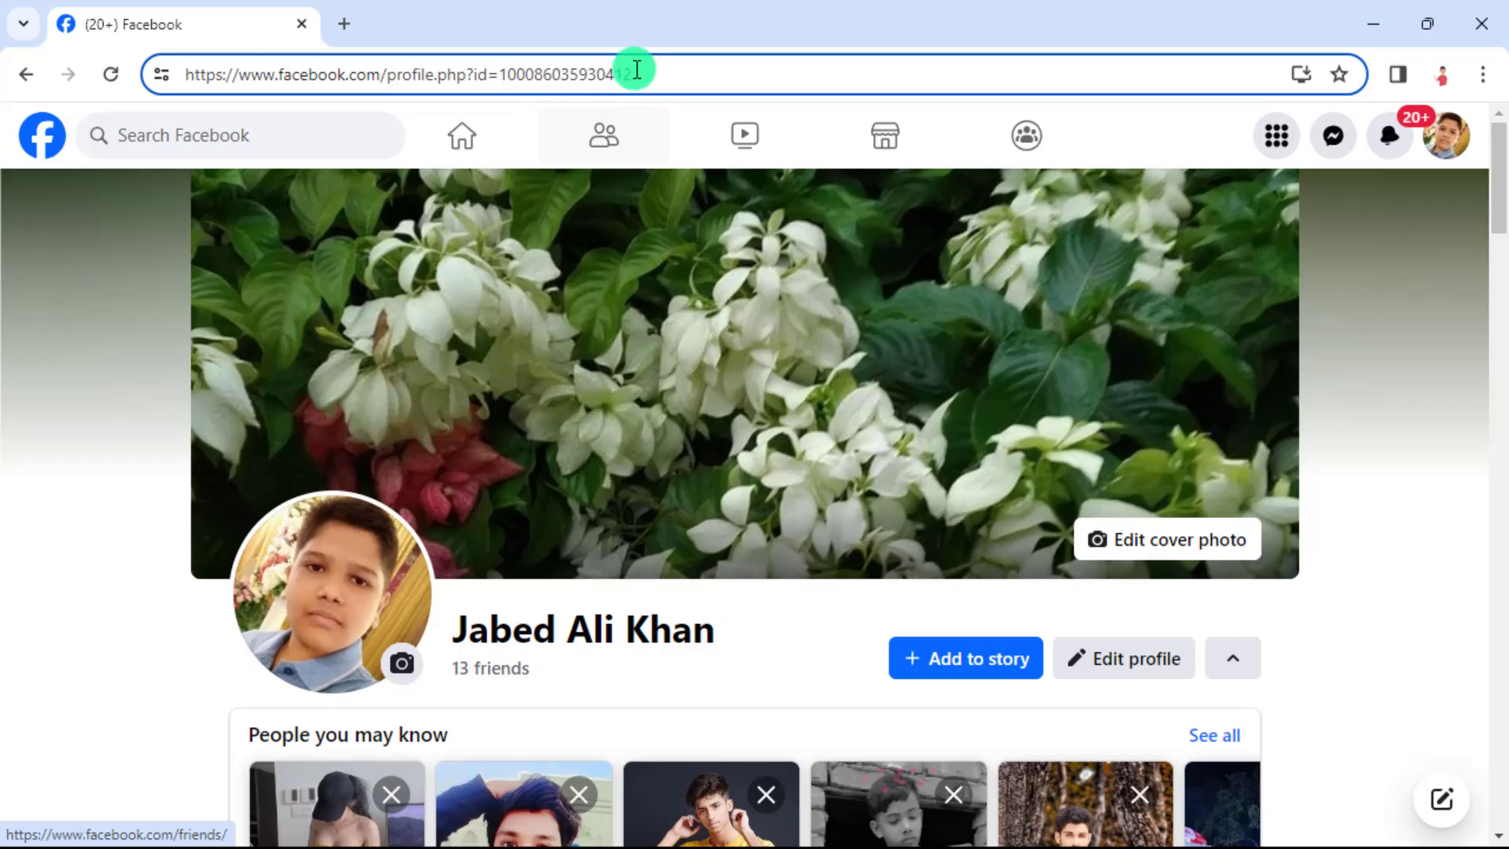
pyautogui.moveTo(670, 67); pyautogui.dragTo(192, 87)
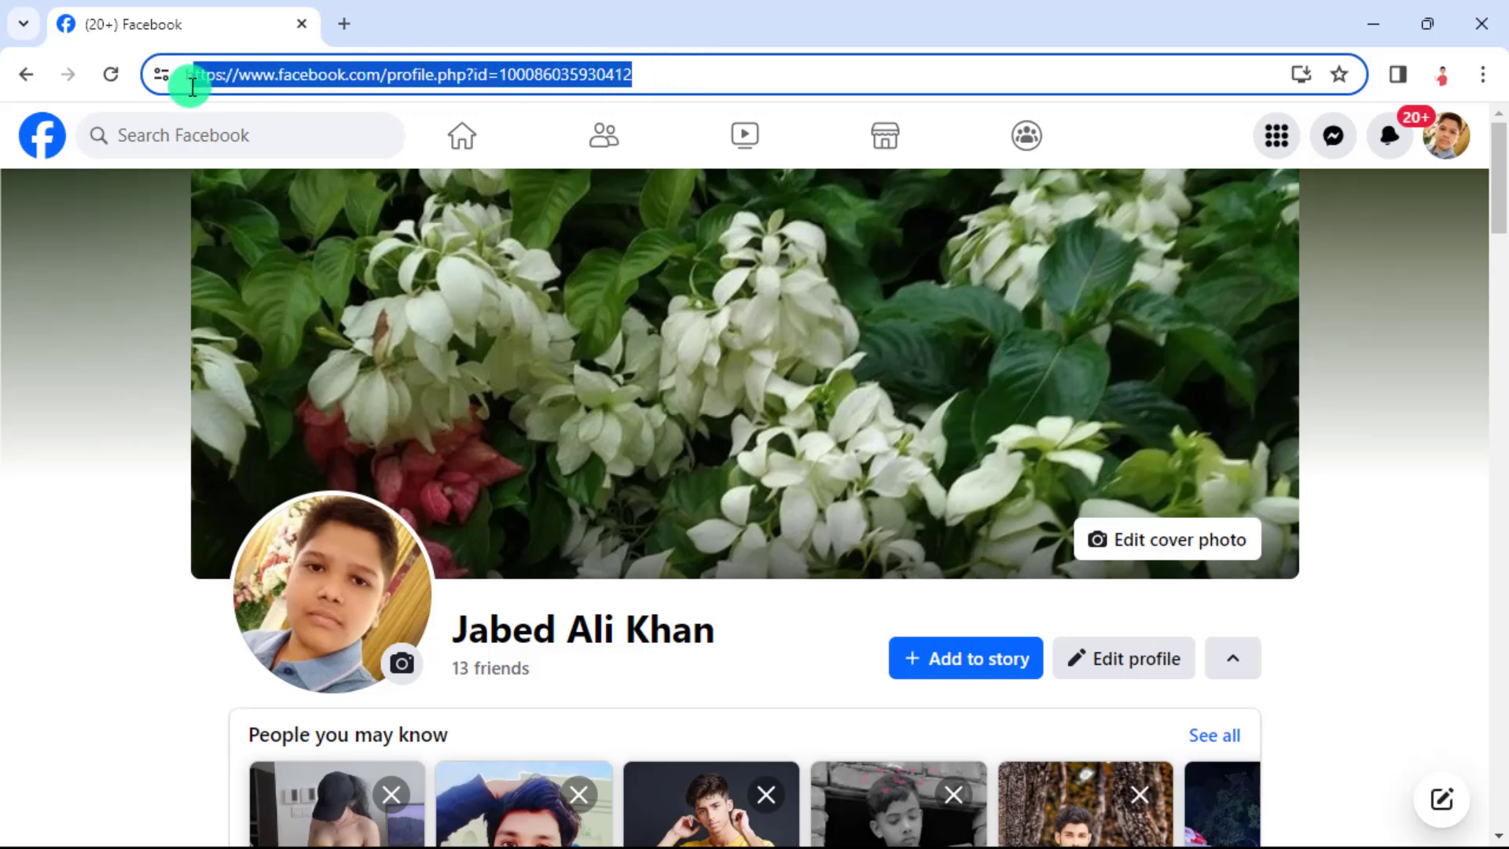
pyautogui.rightClick(244, 87)
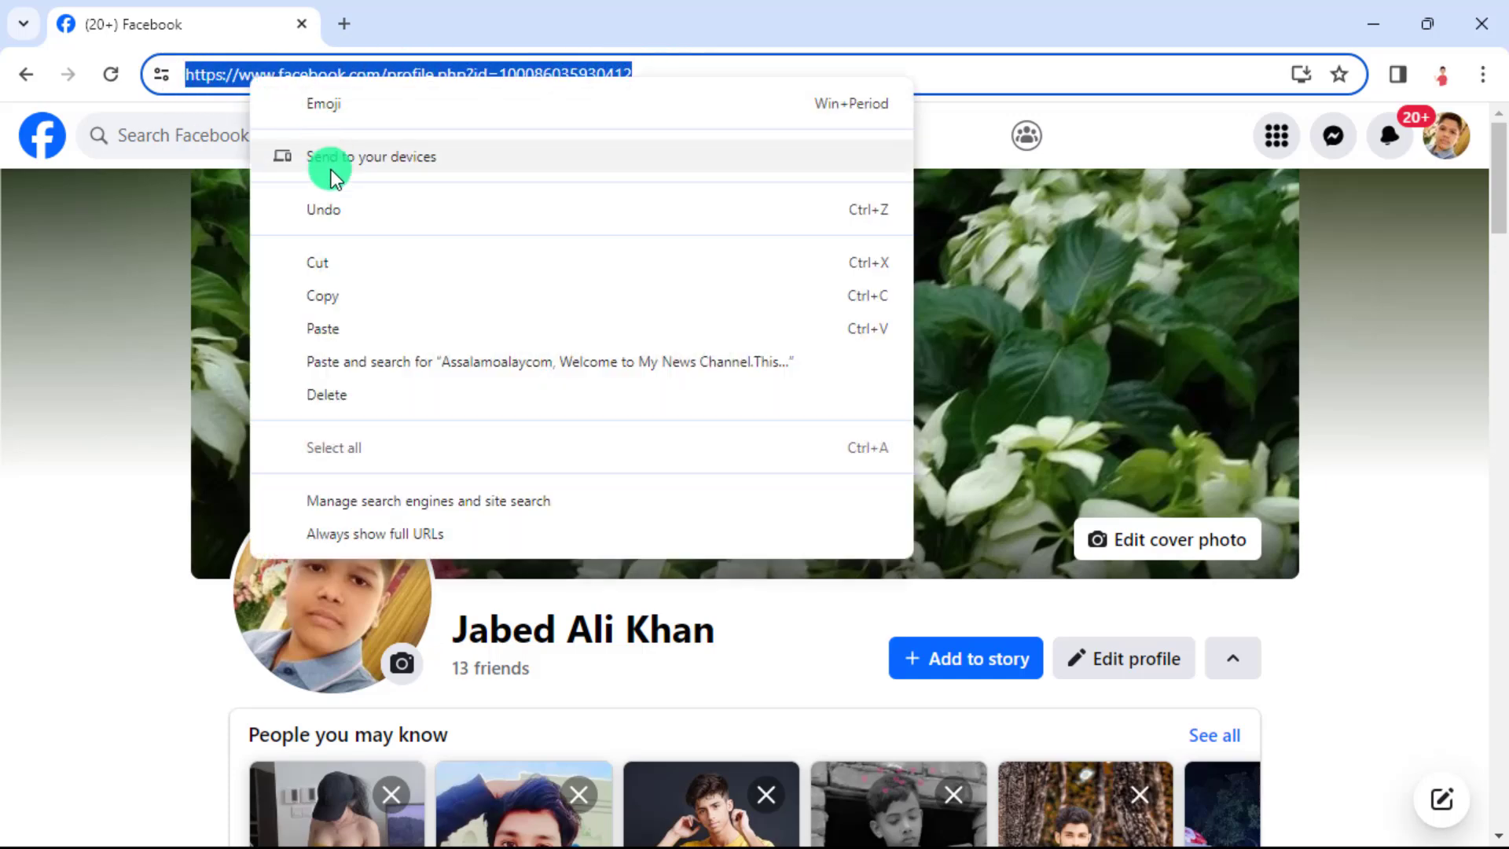
pyautogui.click(333, 296)
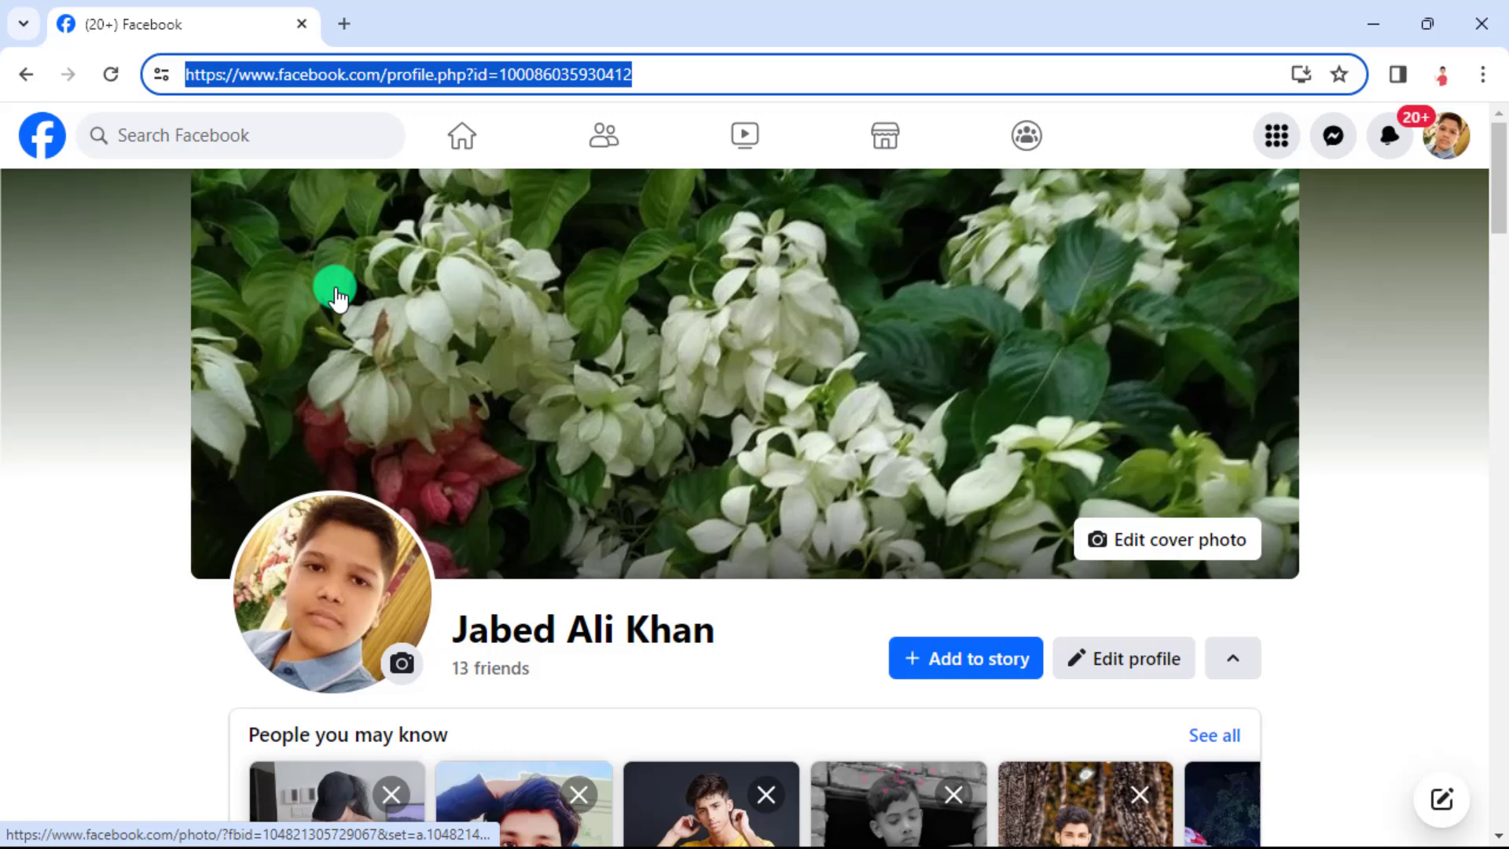
pyautogui.click(1376, 25)
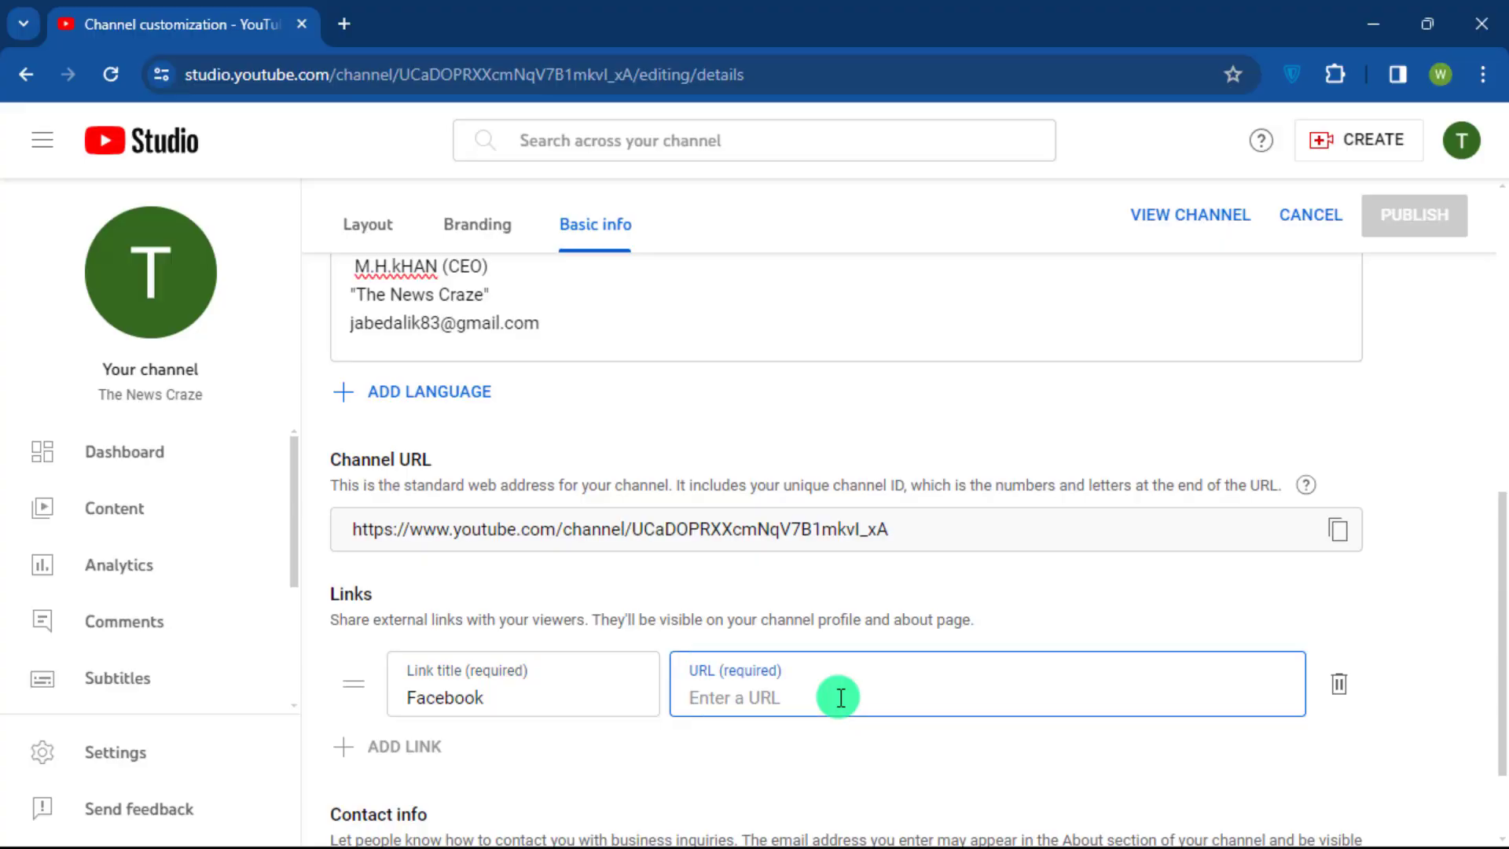
pyautogui.hotkey('ctrl', 'v')
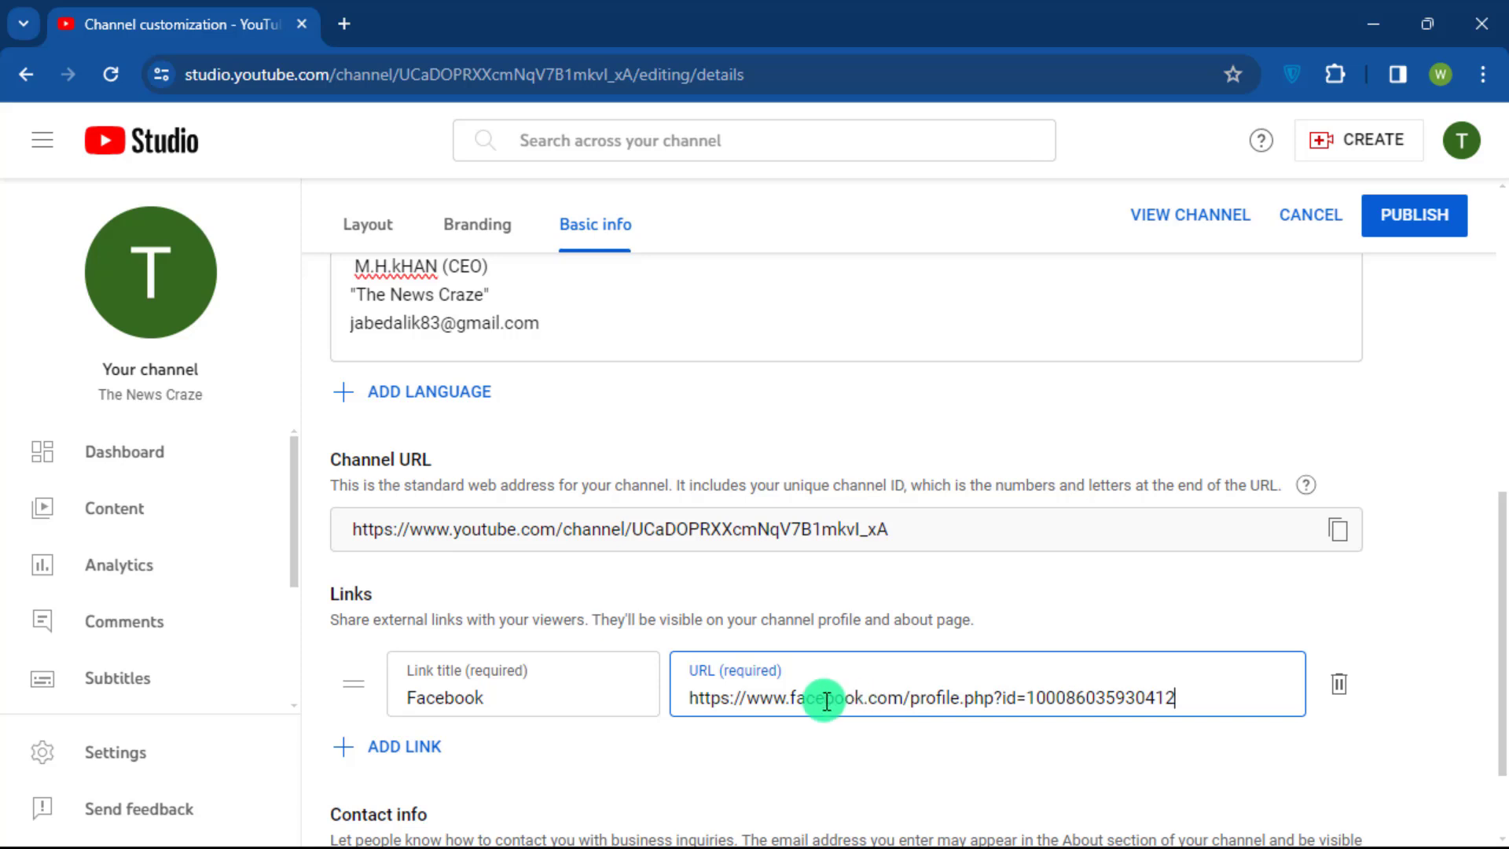
# - Enter the contact e-mail for business inquiries and publish the channel's basic info changes
pyautogui.scroll(-1, 724, 692)
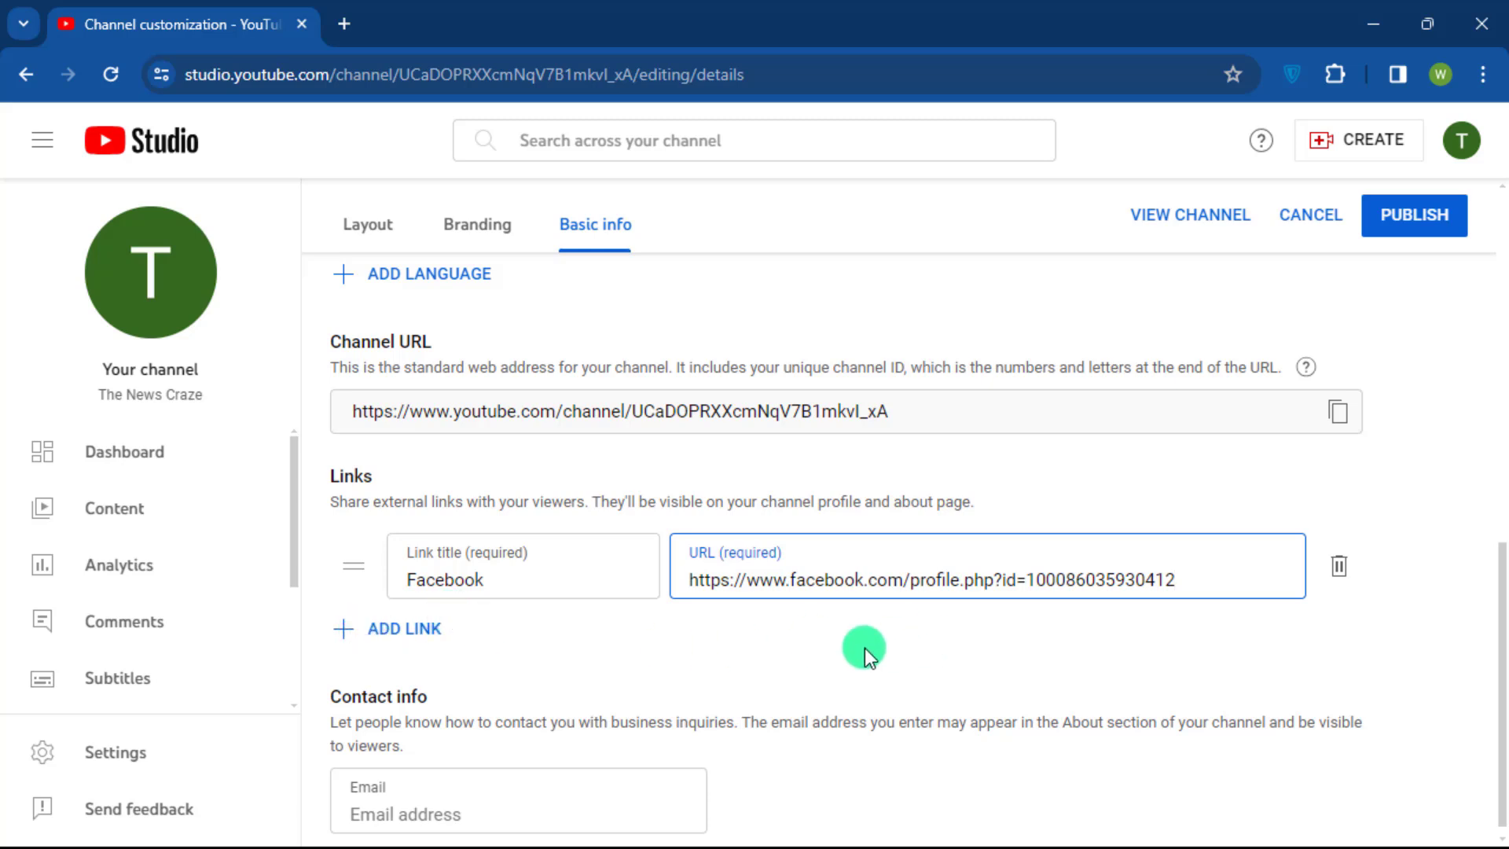
pyautogui.scroll(-1, 845, 640)
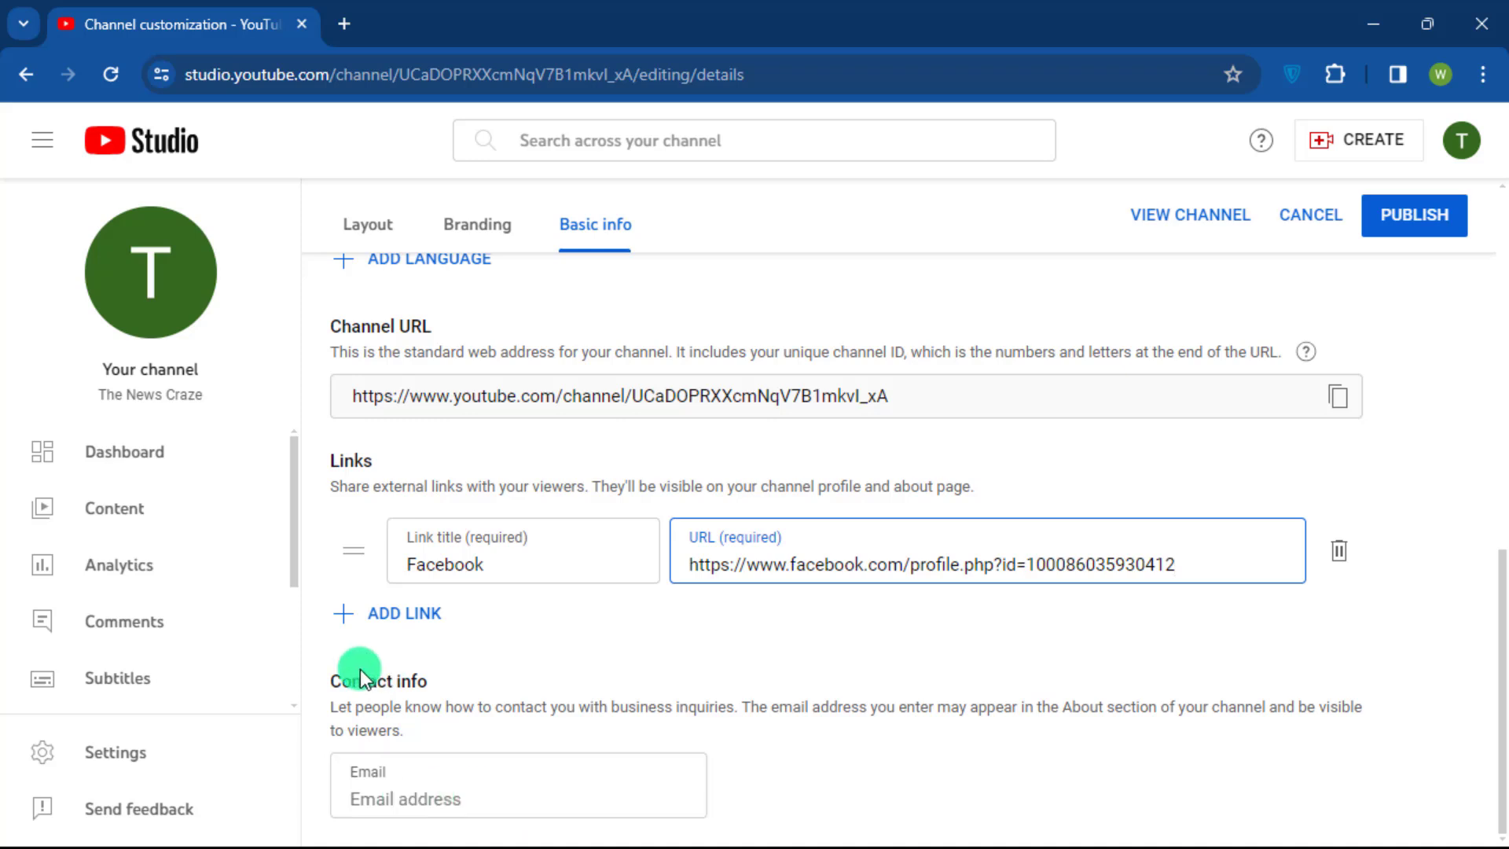
pyautogui.click(454, 800)
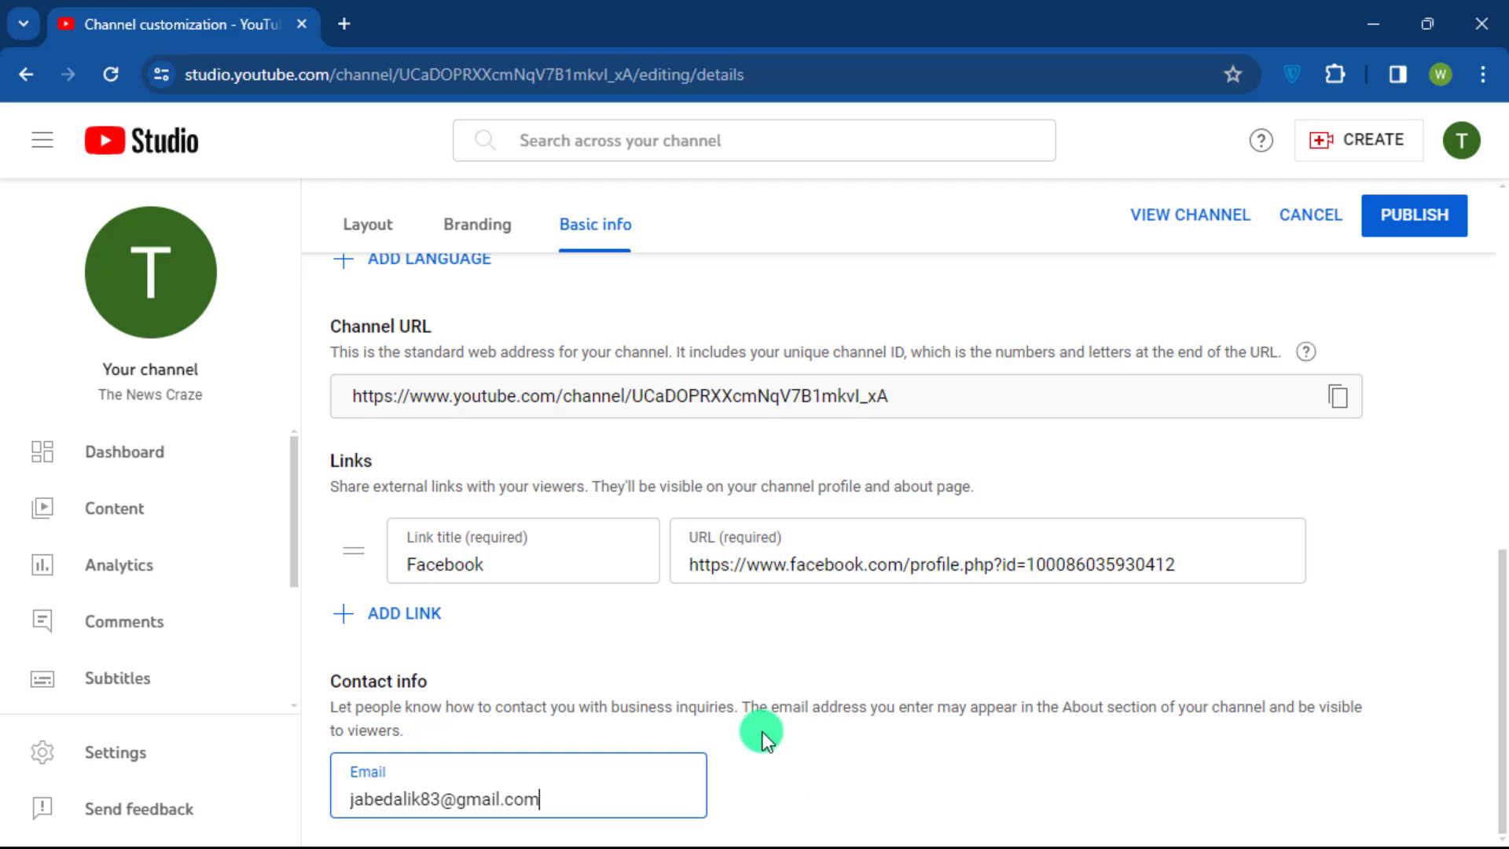
pyautogui.scroll(7, 762, 733)
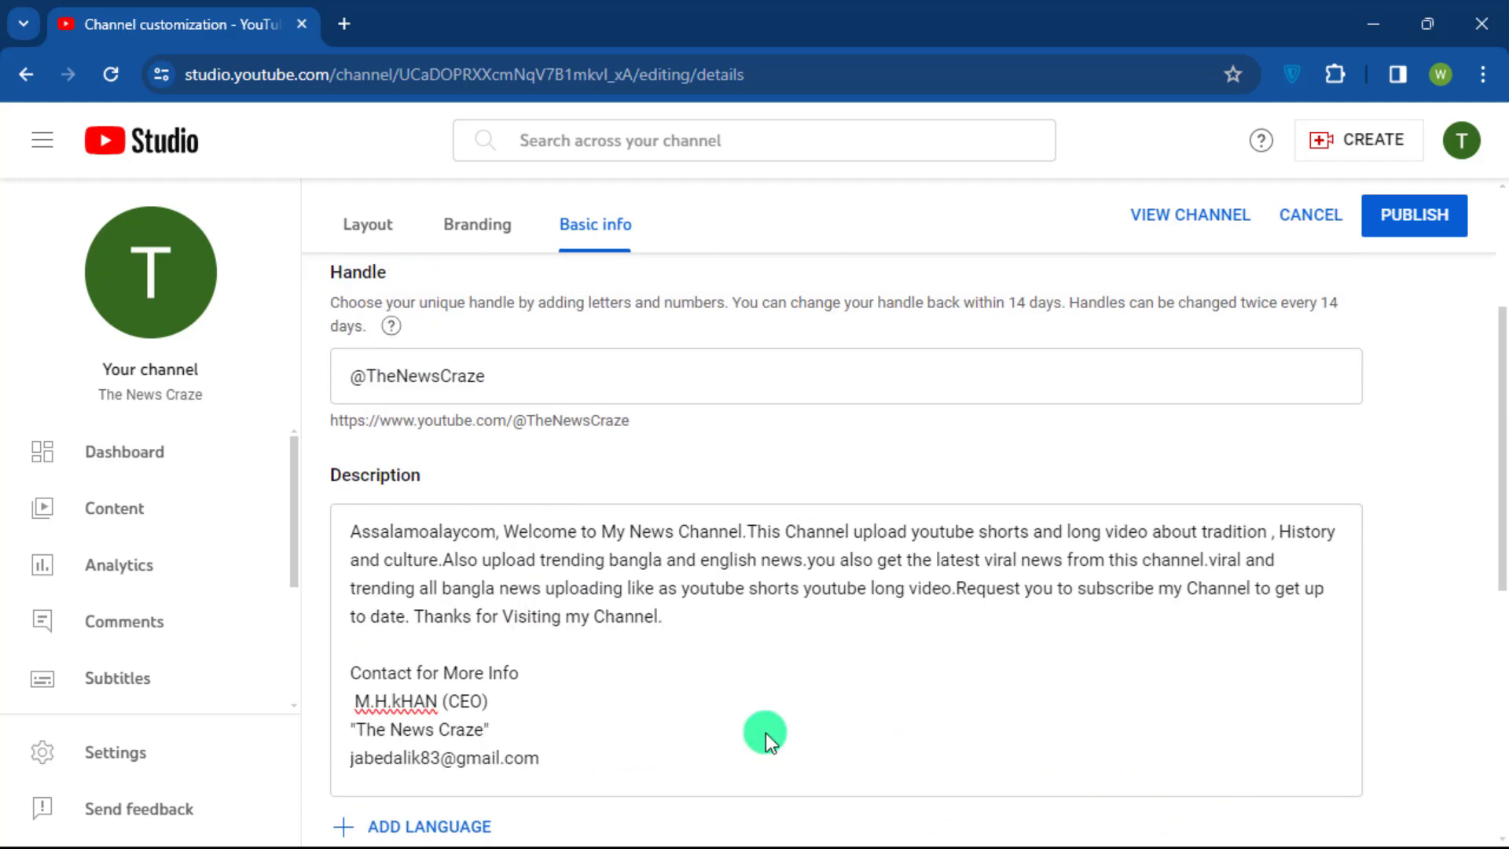
pyautogui.scroll(3, 765, 733)
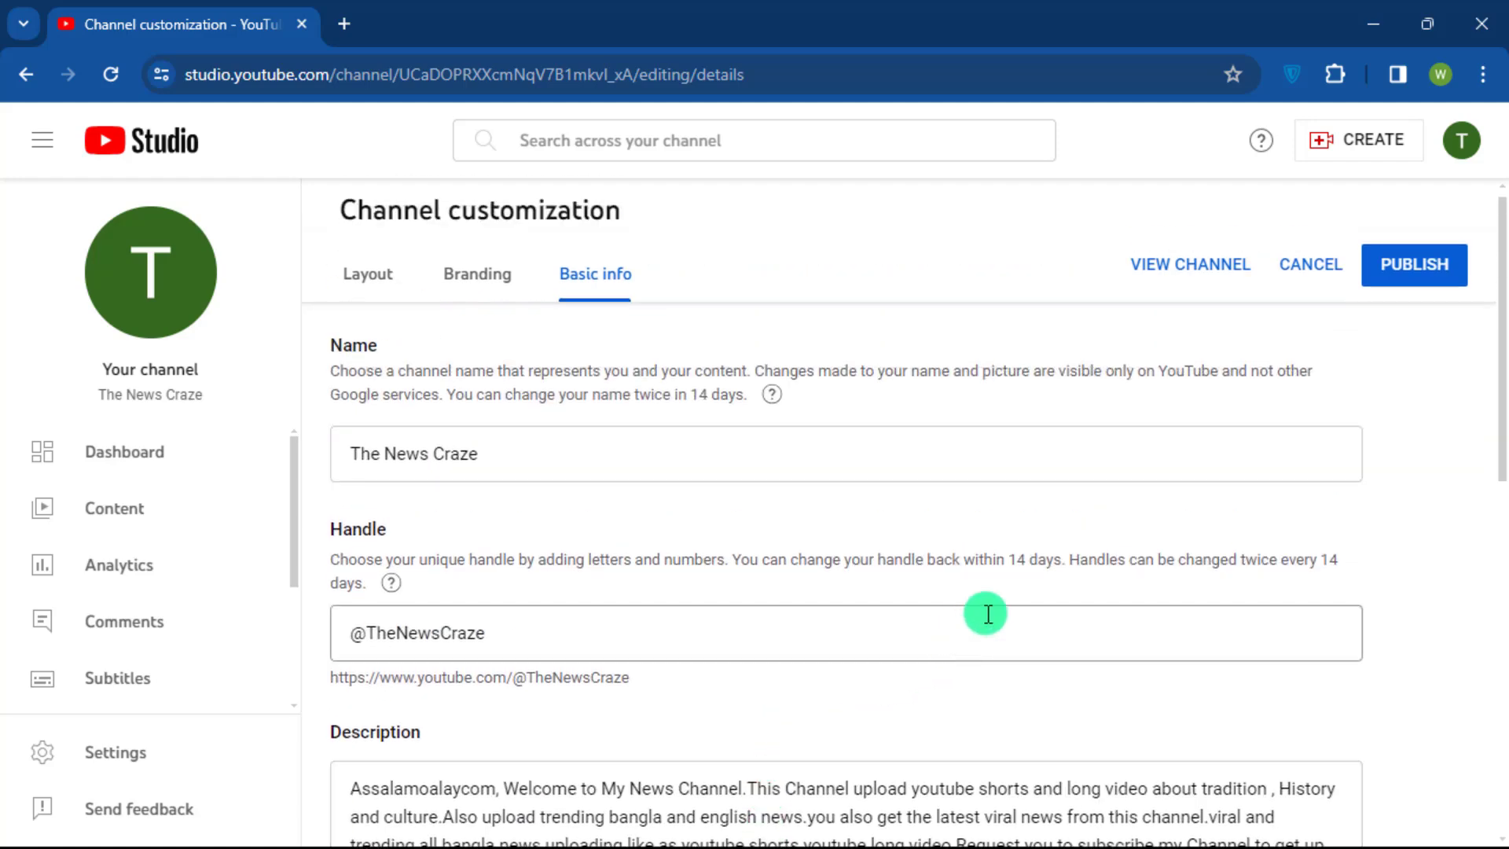
pyautogui.click(1424, 271)
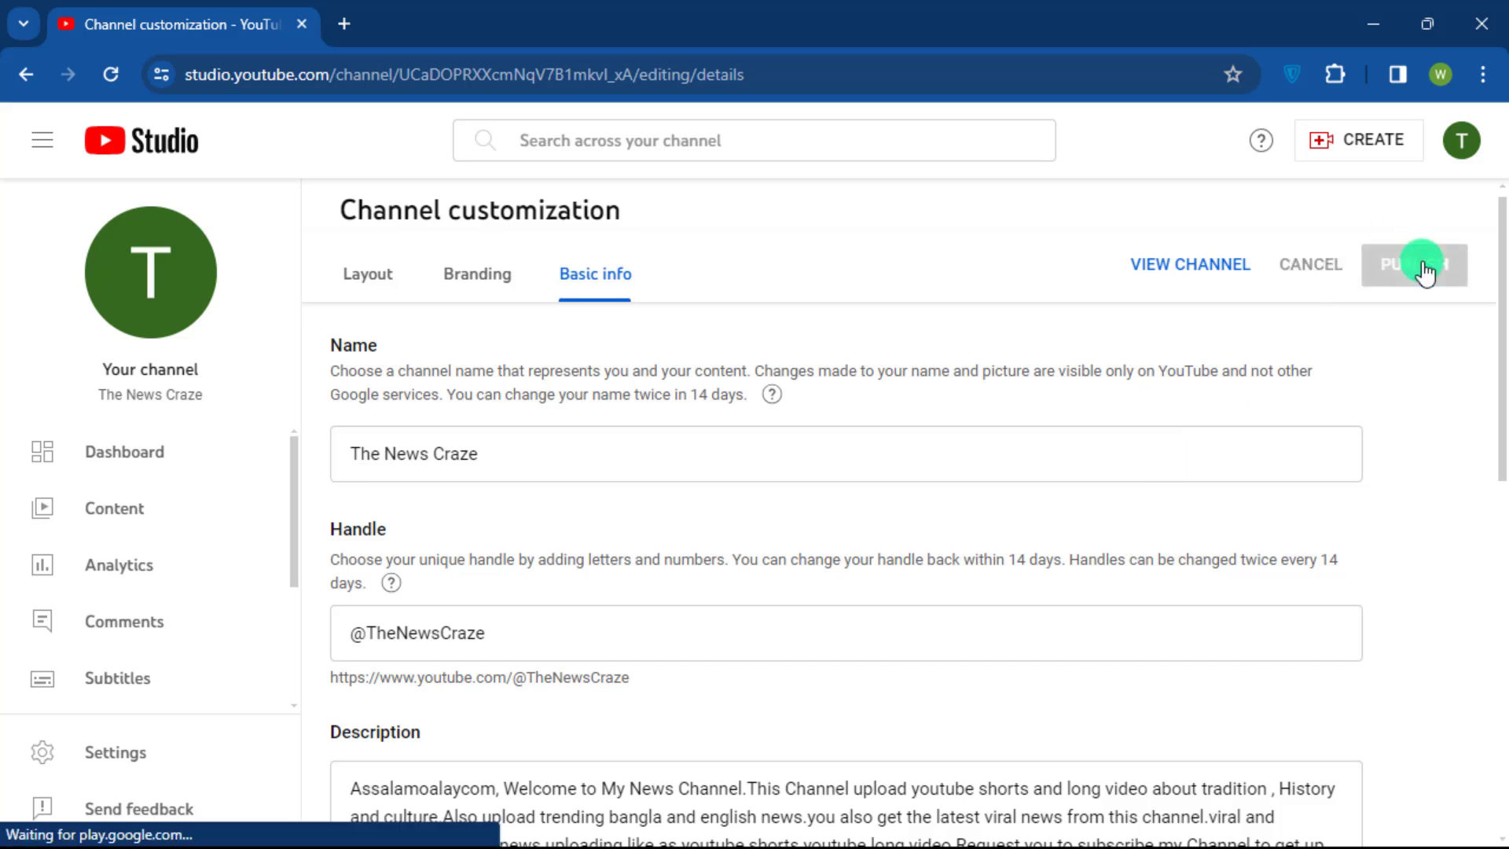
# - In the channel's branding section, upload Channel Logo.jpg as the profile picture and accept its default crop
pyautogui.click(632, 296)
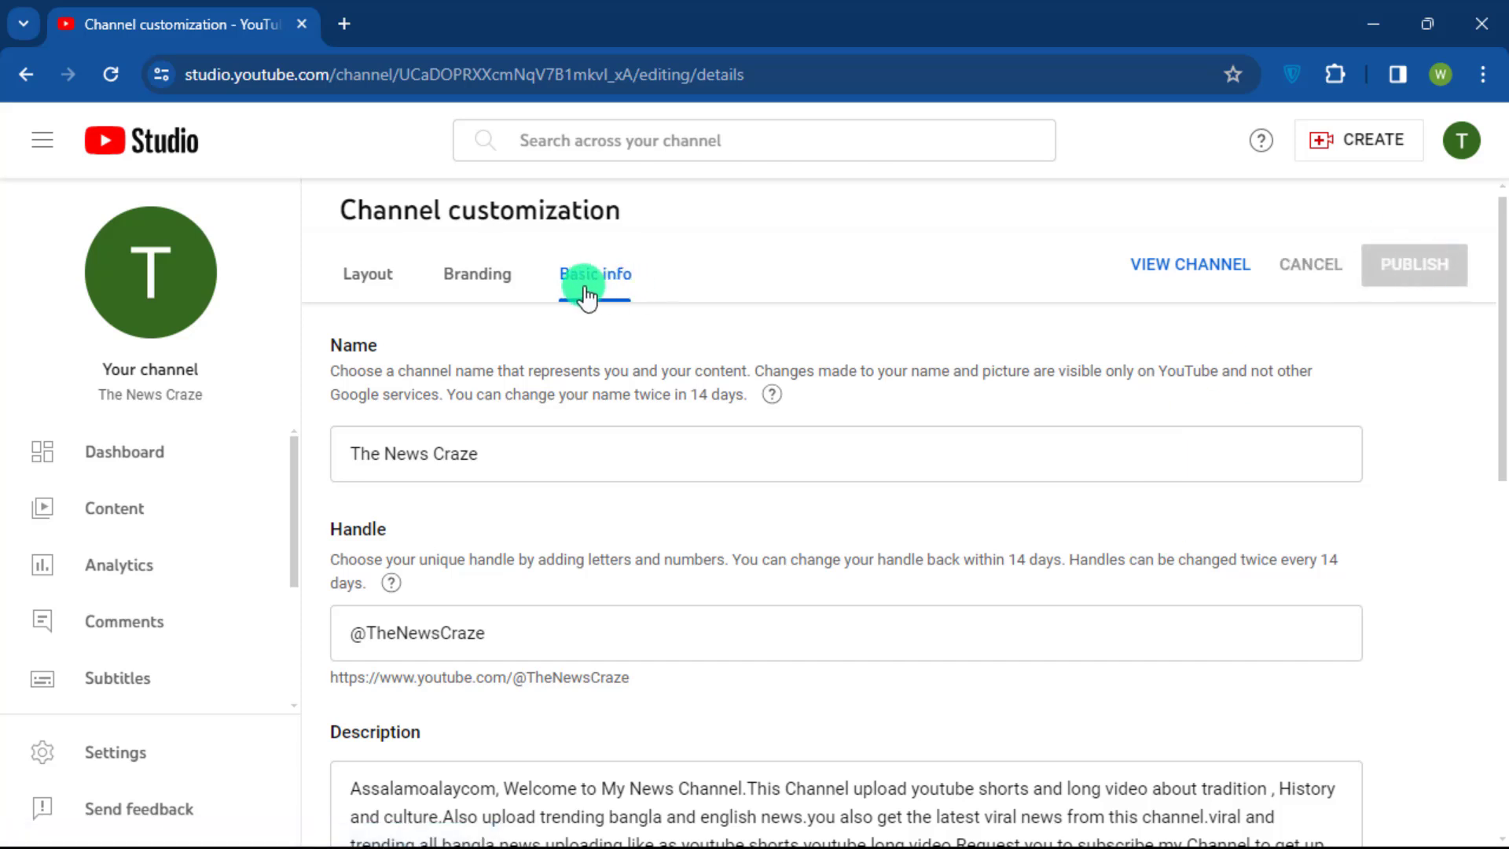
pyautogui.click(474, 286)
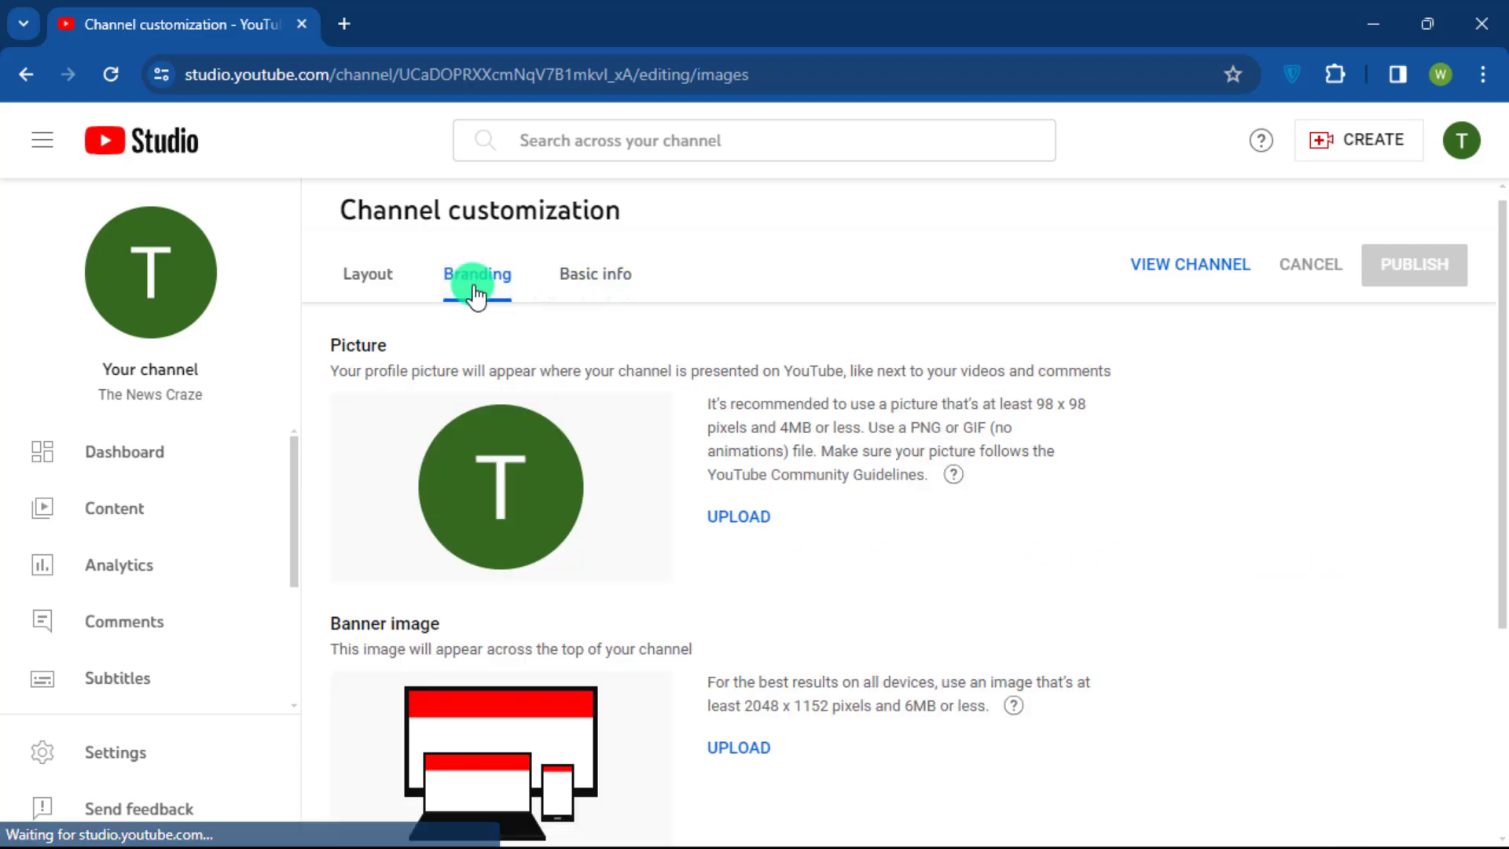
pyautogui.click(506, 465)
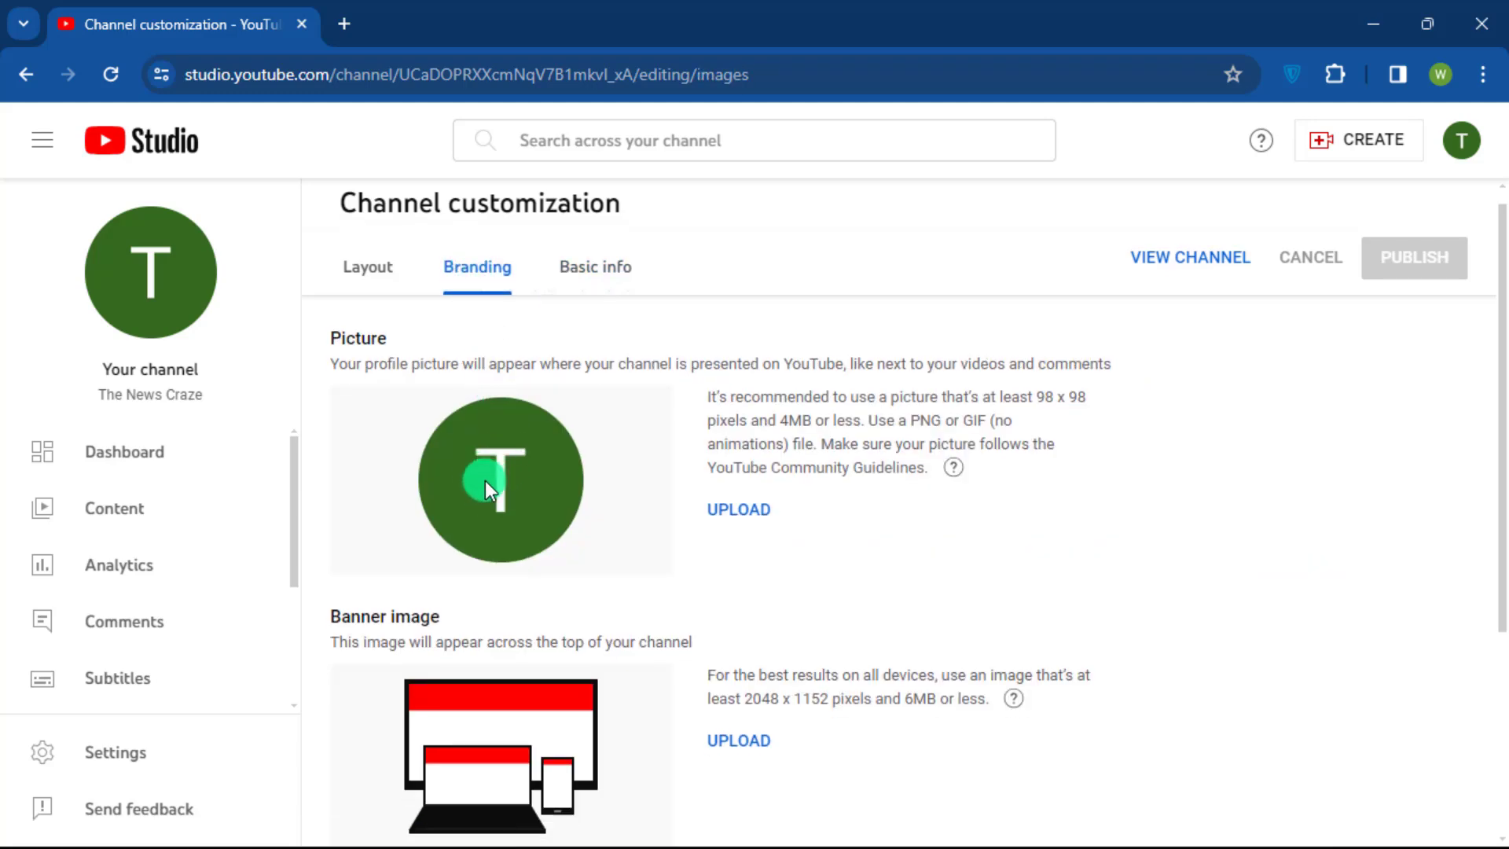
pyautogui.scroll(-4, 487, 482)
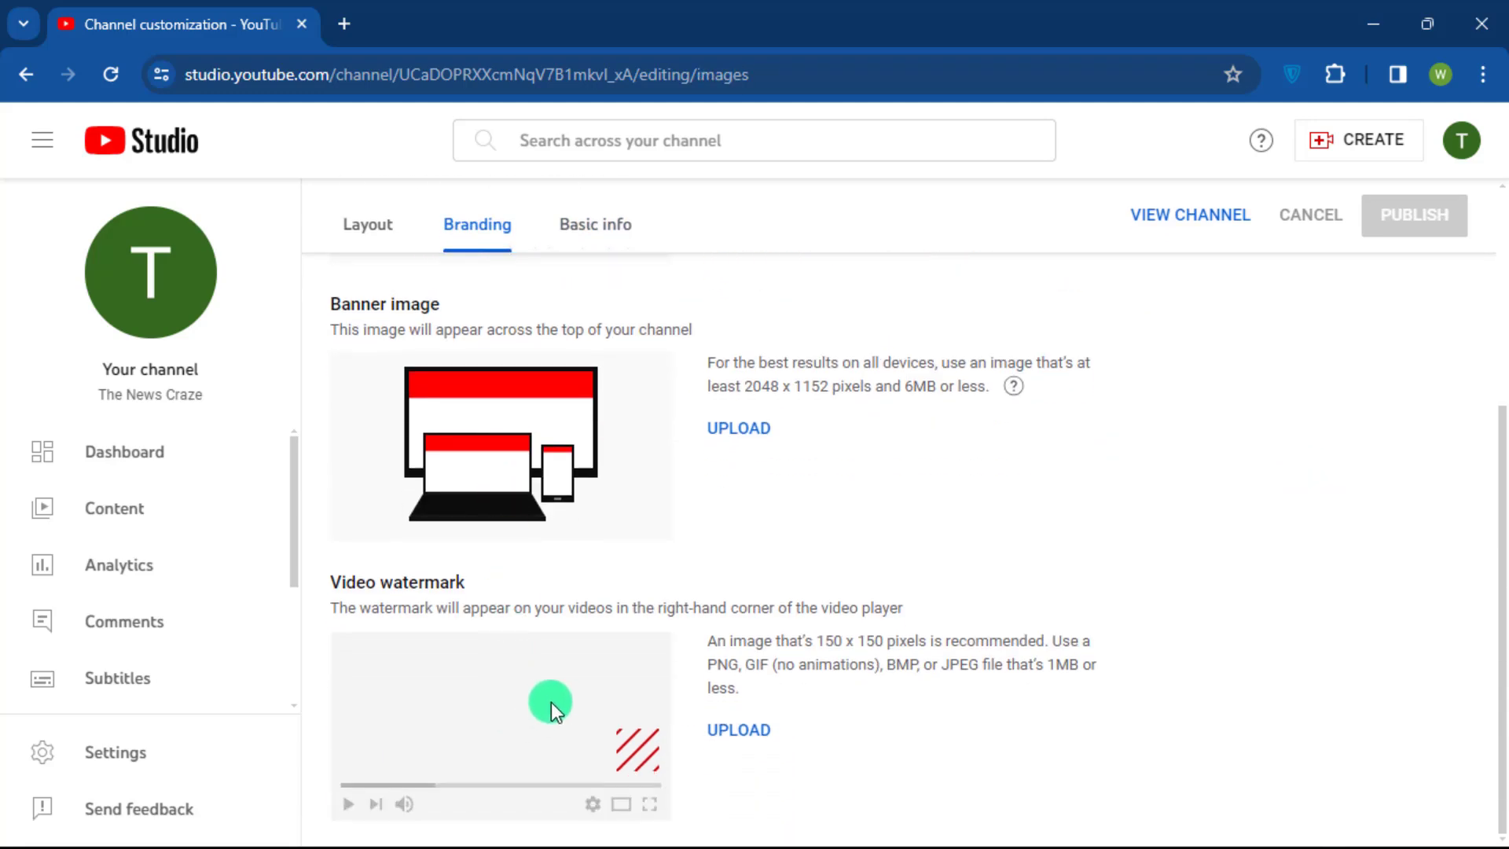
pyautogui.scroll(5, 554, 703)
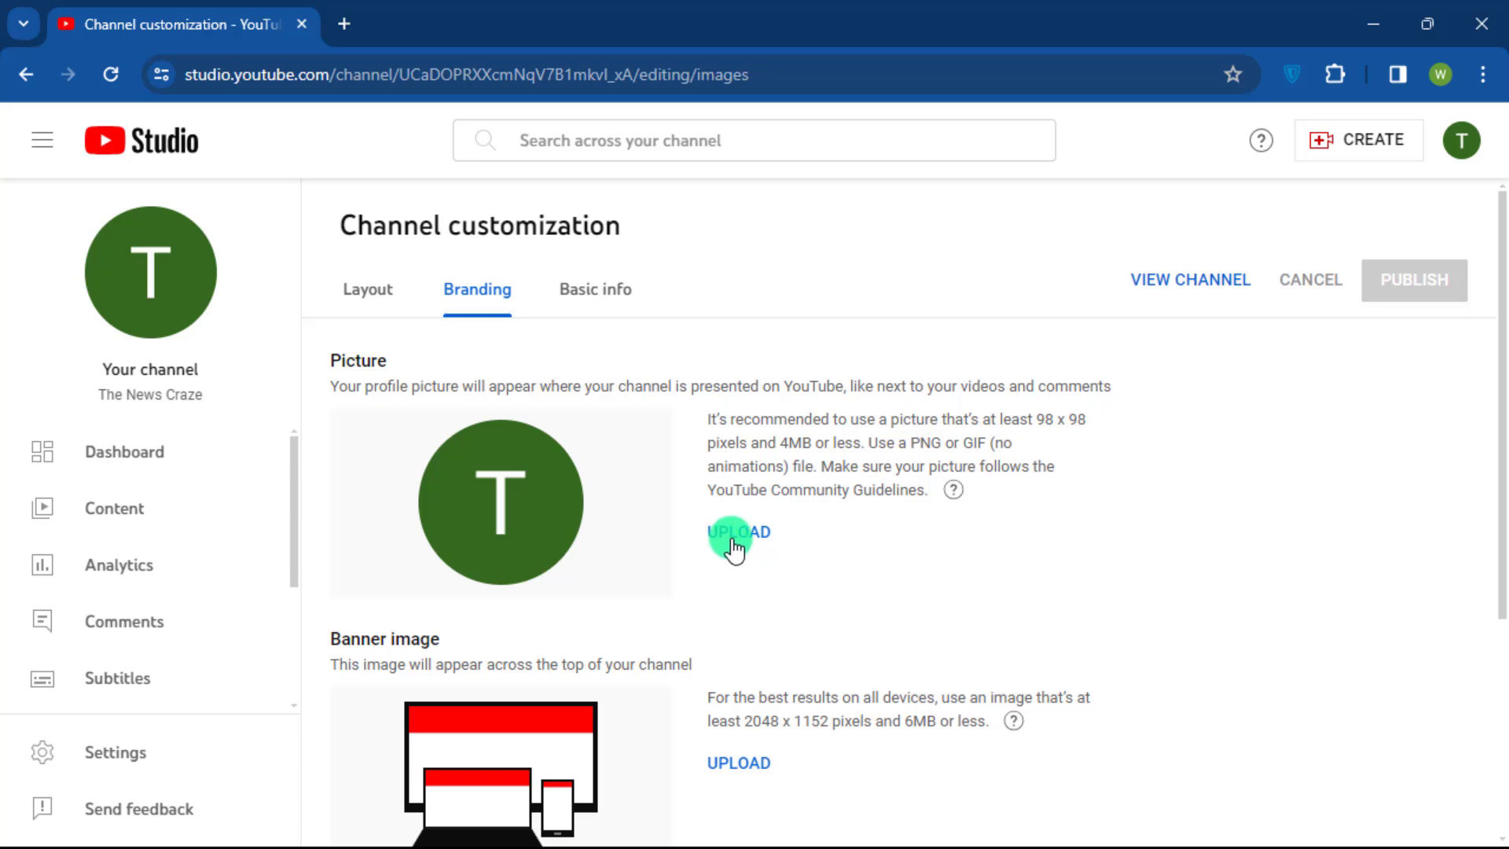
pyautogui.click(749, 544)
pyautogui.click(532, 243)
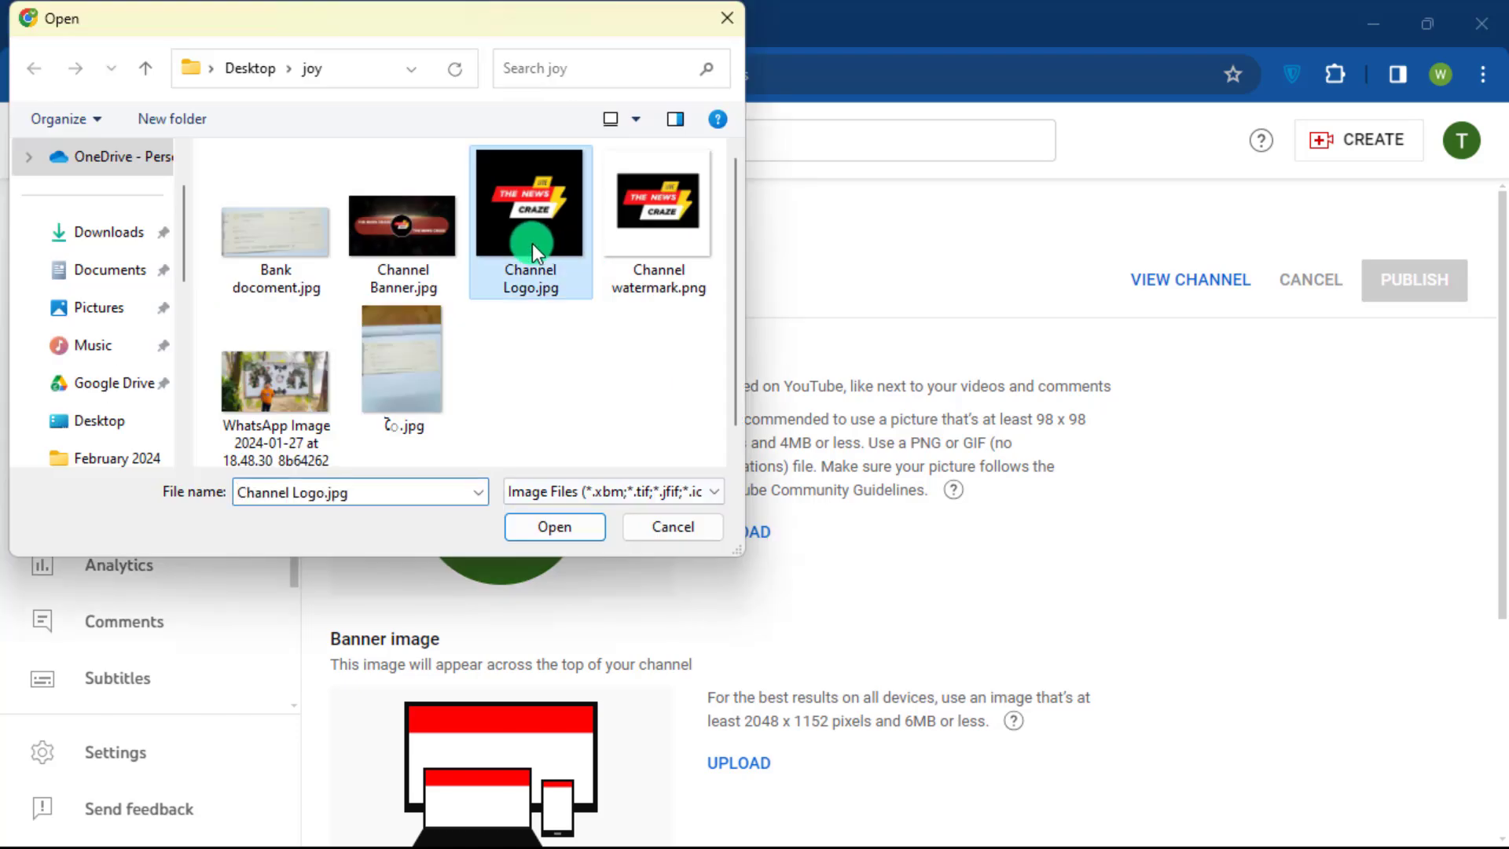
pyautogui.click(550, 531)
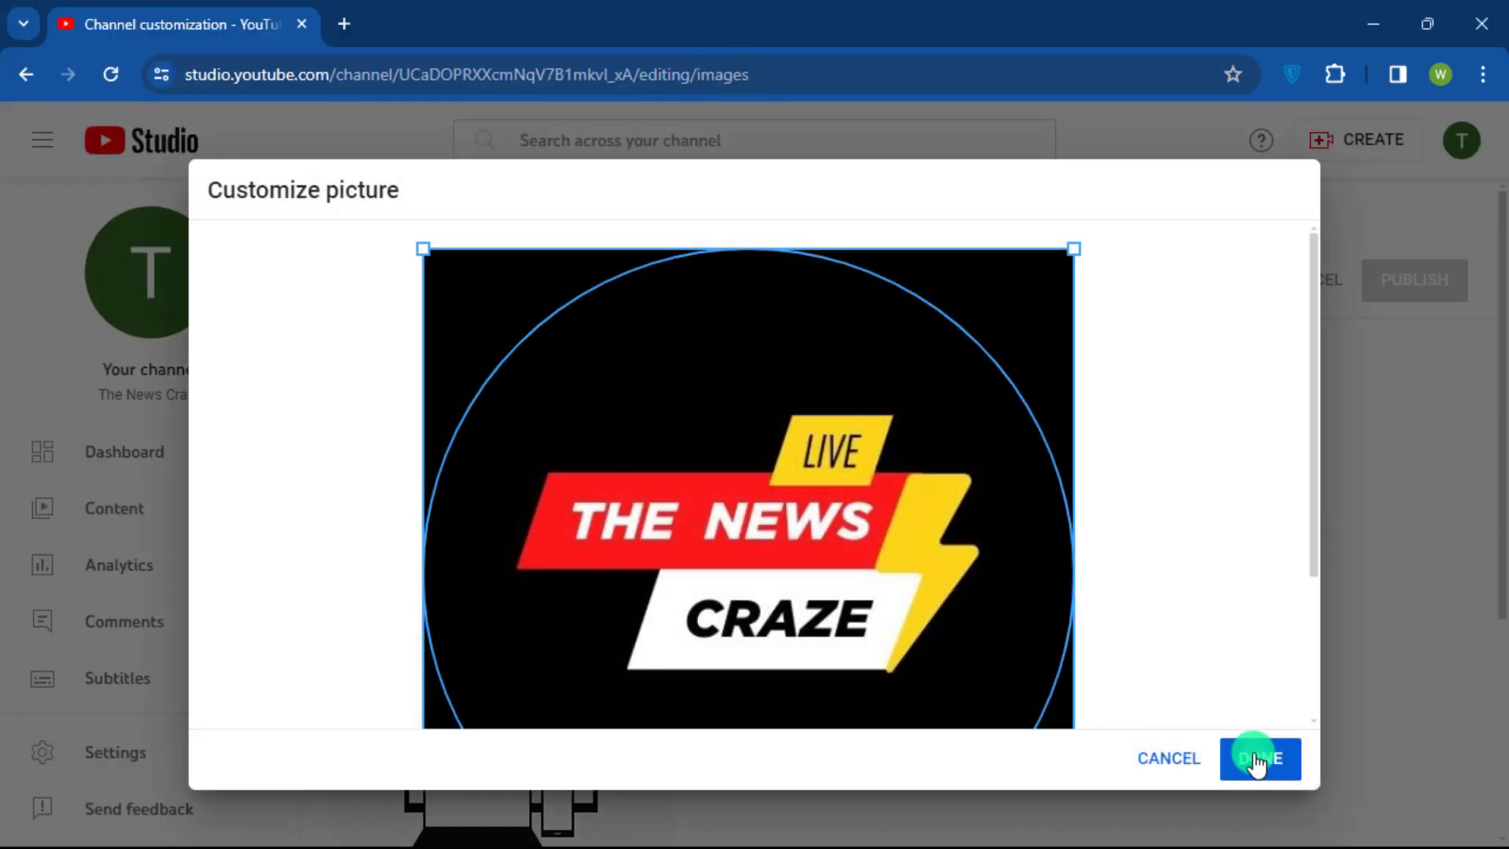
pyautogui.click(1254, 756)
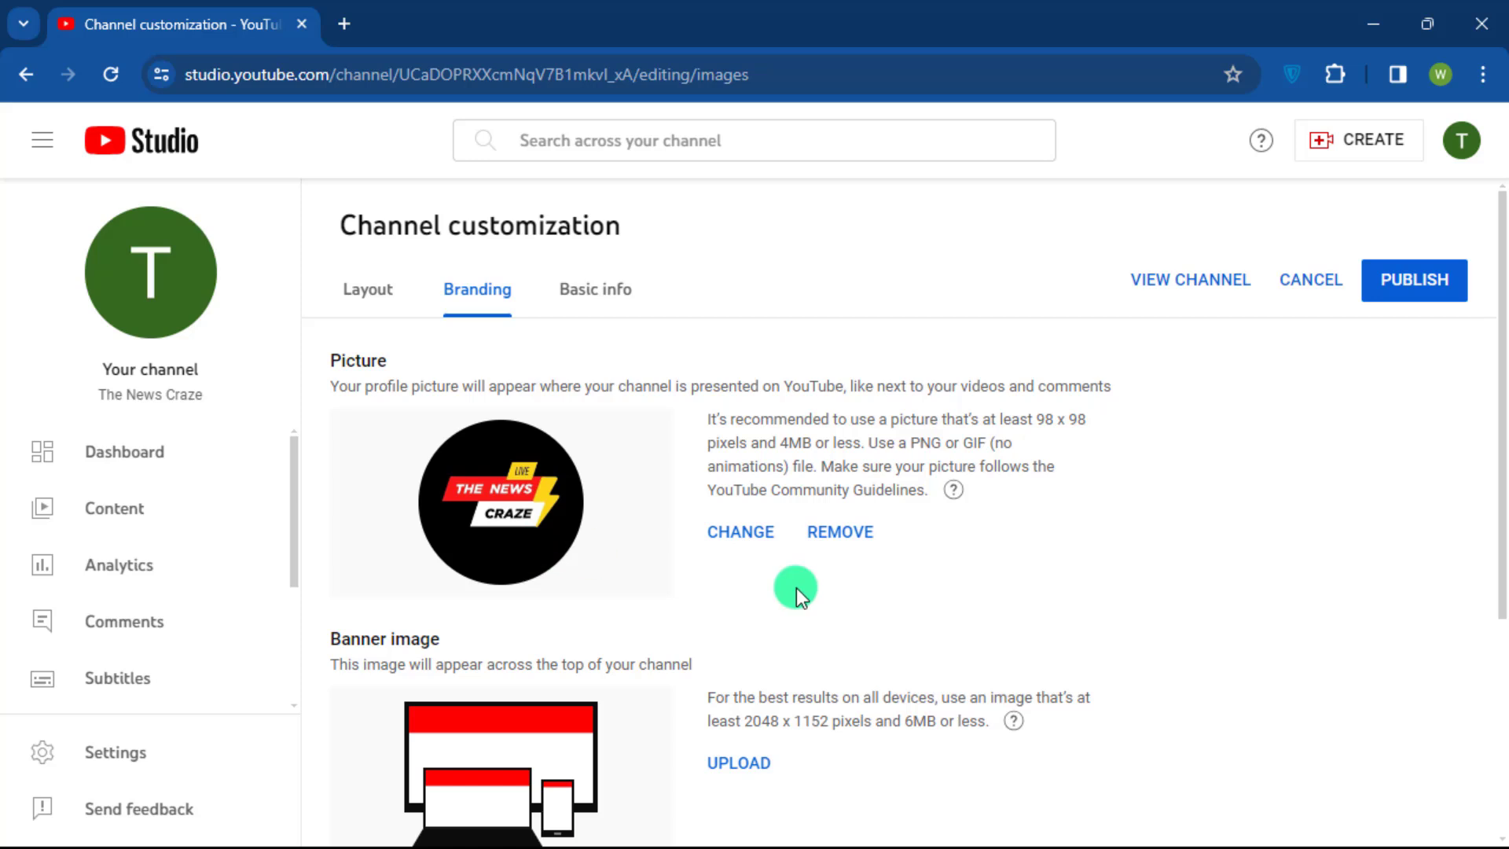
# - Upload Channel Banner.jpg as the channel's banner image and accept its default crop
pyautogui.scroll(-1, 795, 588)
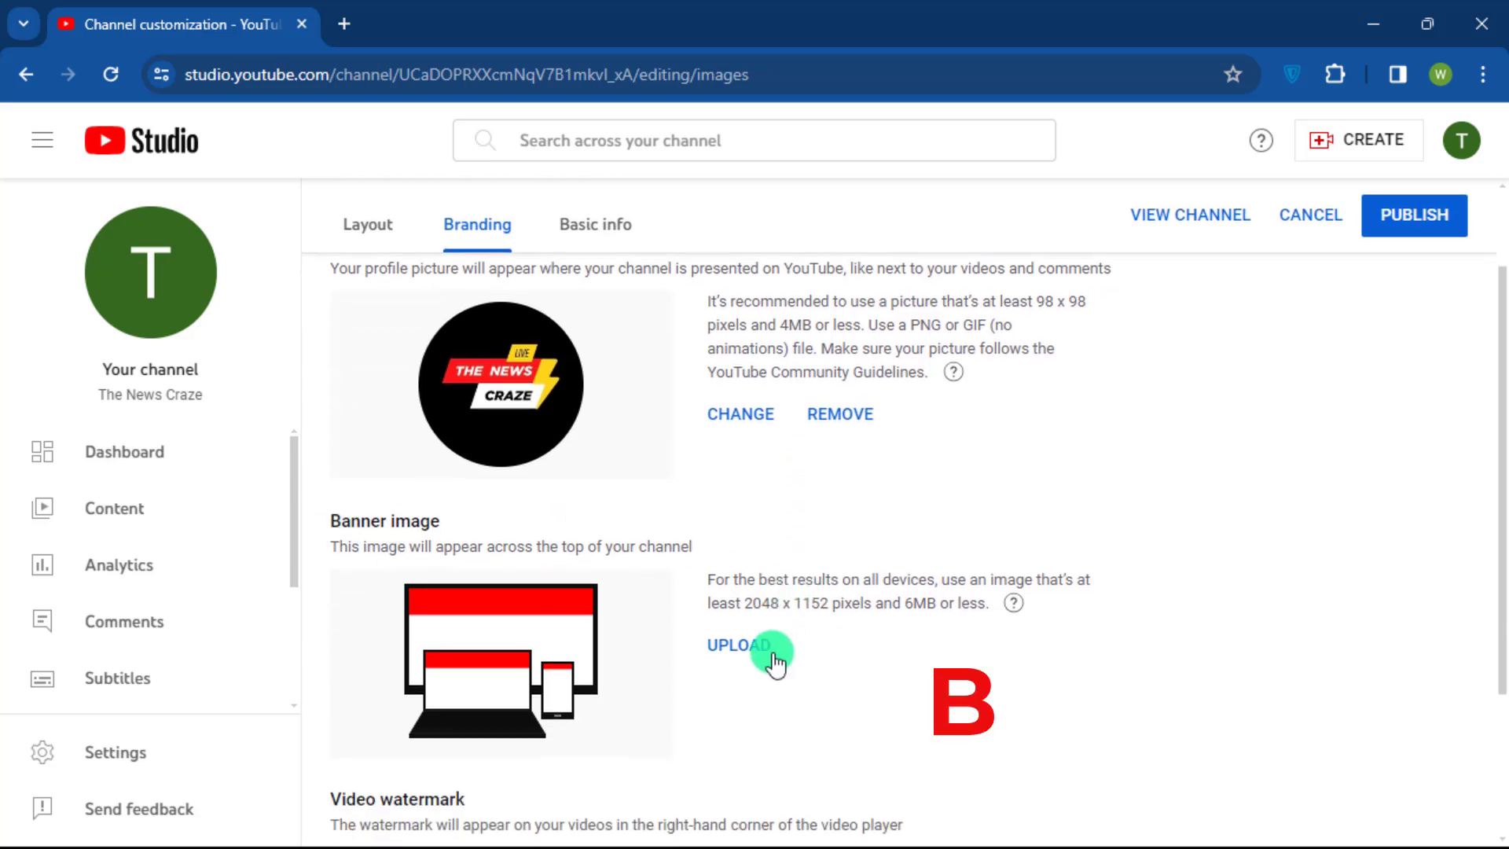
pyautogui.click(750, 644)
pyautogui.click(432, 258)
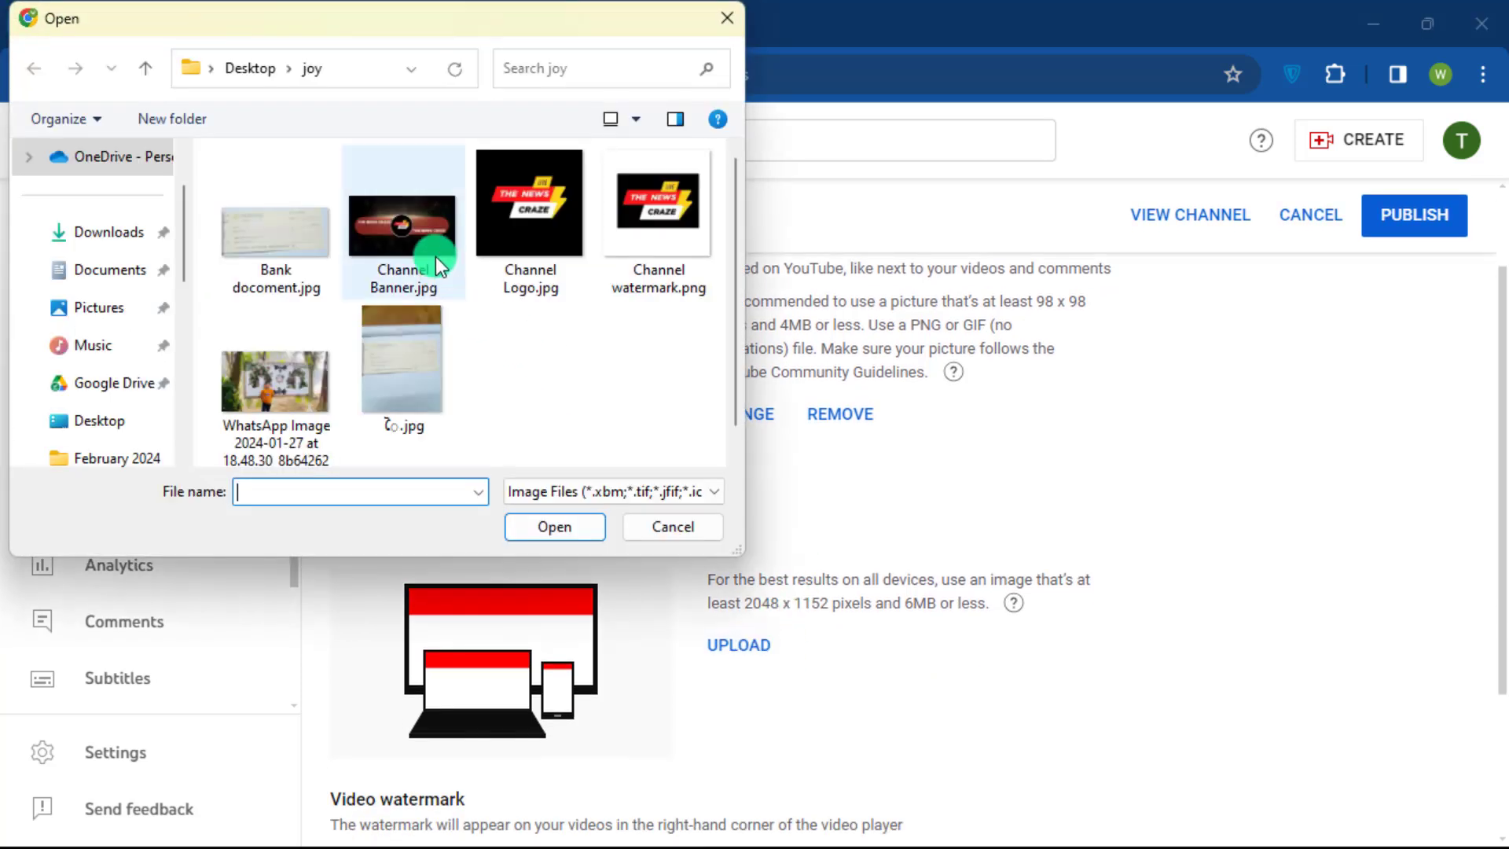
pyautogui.click(554, 527)
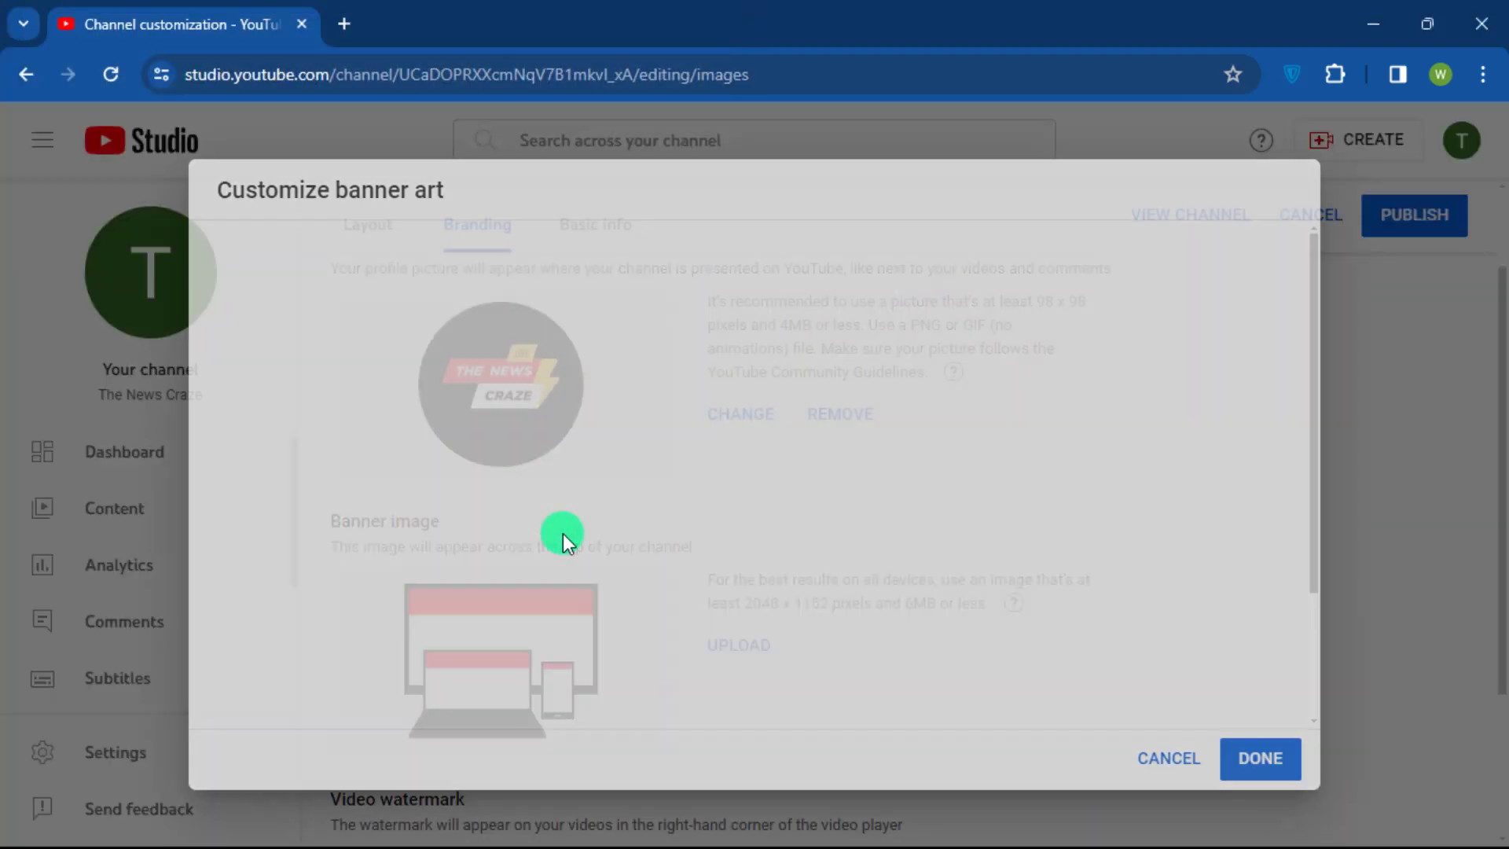
pyautogui.click(1261, 758)
# - Upload Channel watermark.png as the video watermark and set its display time to Entire video
pyautogui.scroll(-3, 803, 690)
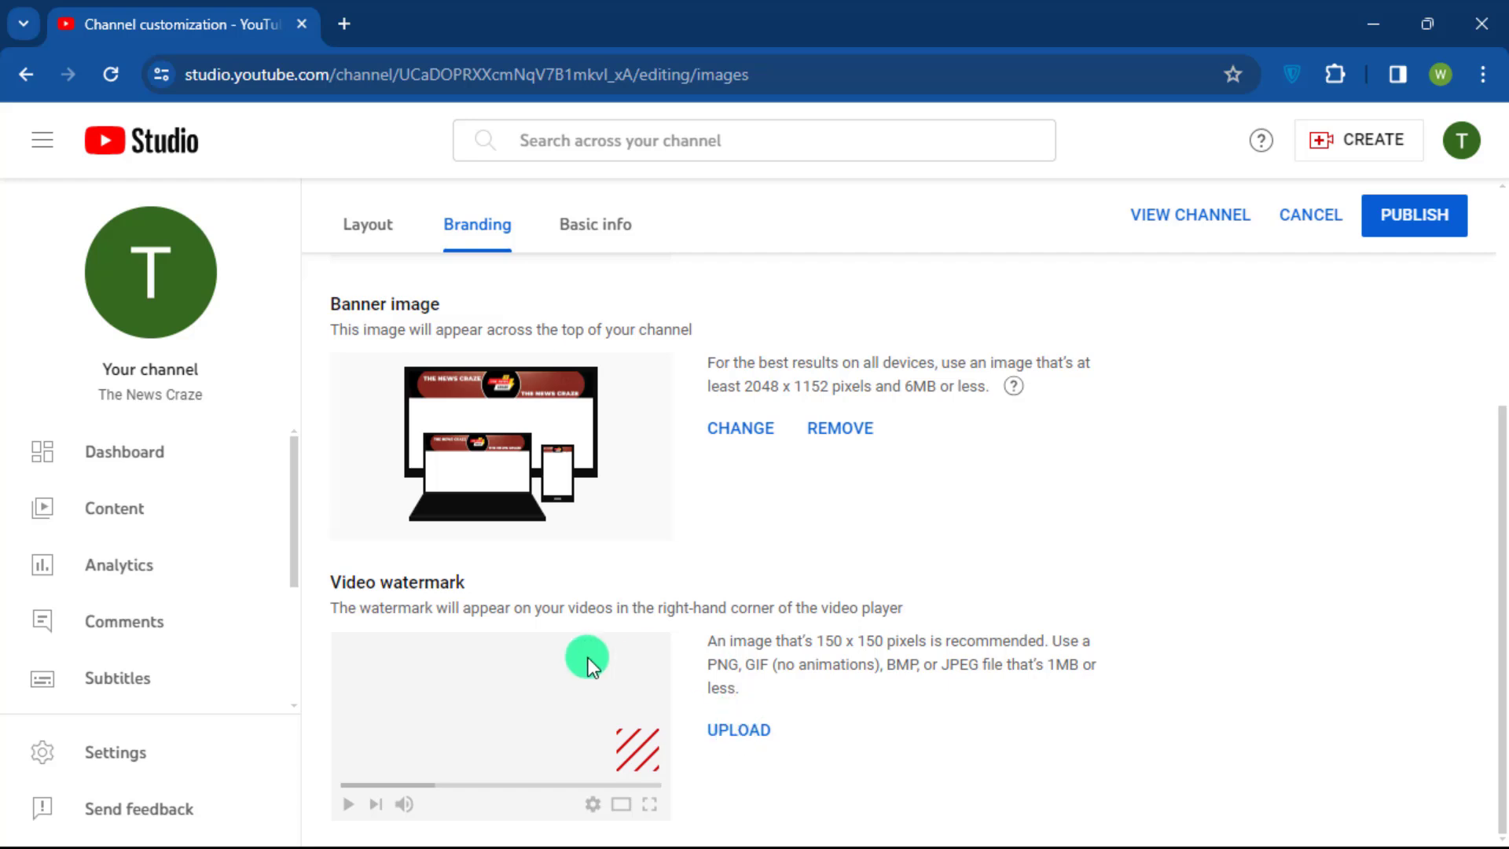
pyautogui.click(763, 730)
pyautogui.click(667, 234)
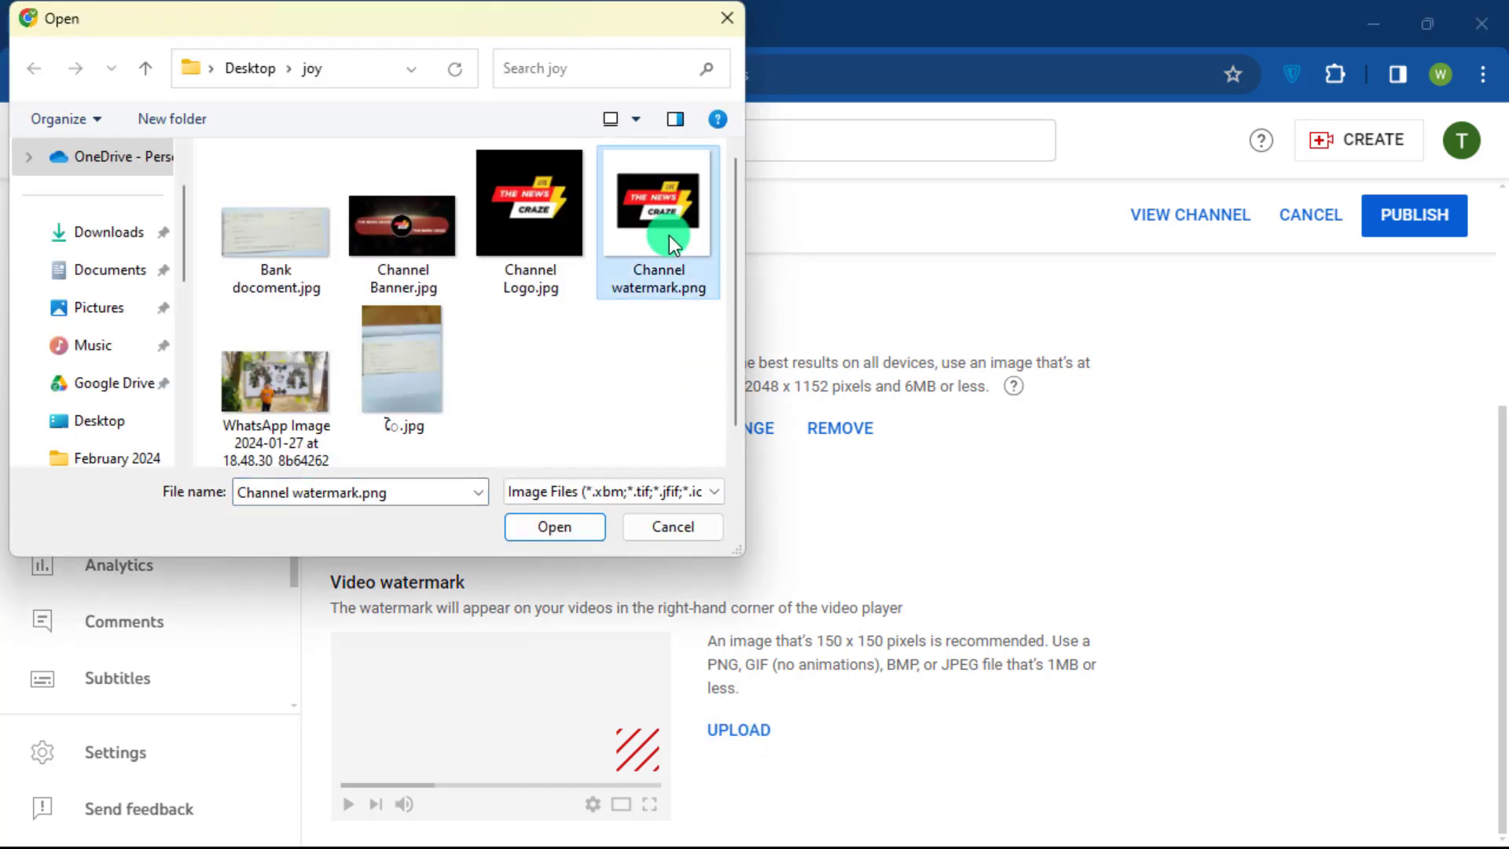
pyautogui.click(550, 524)
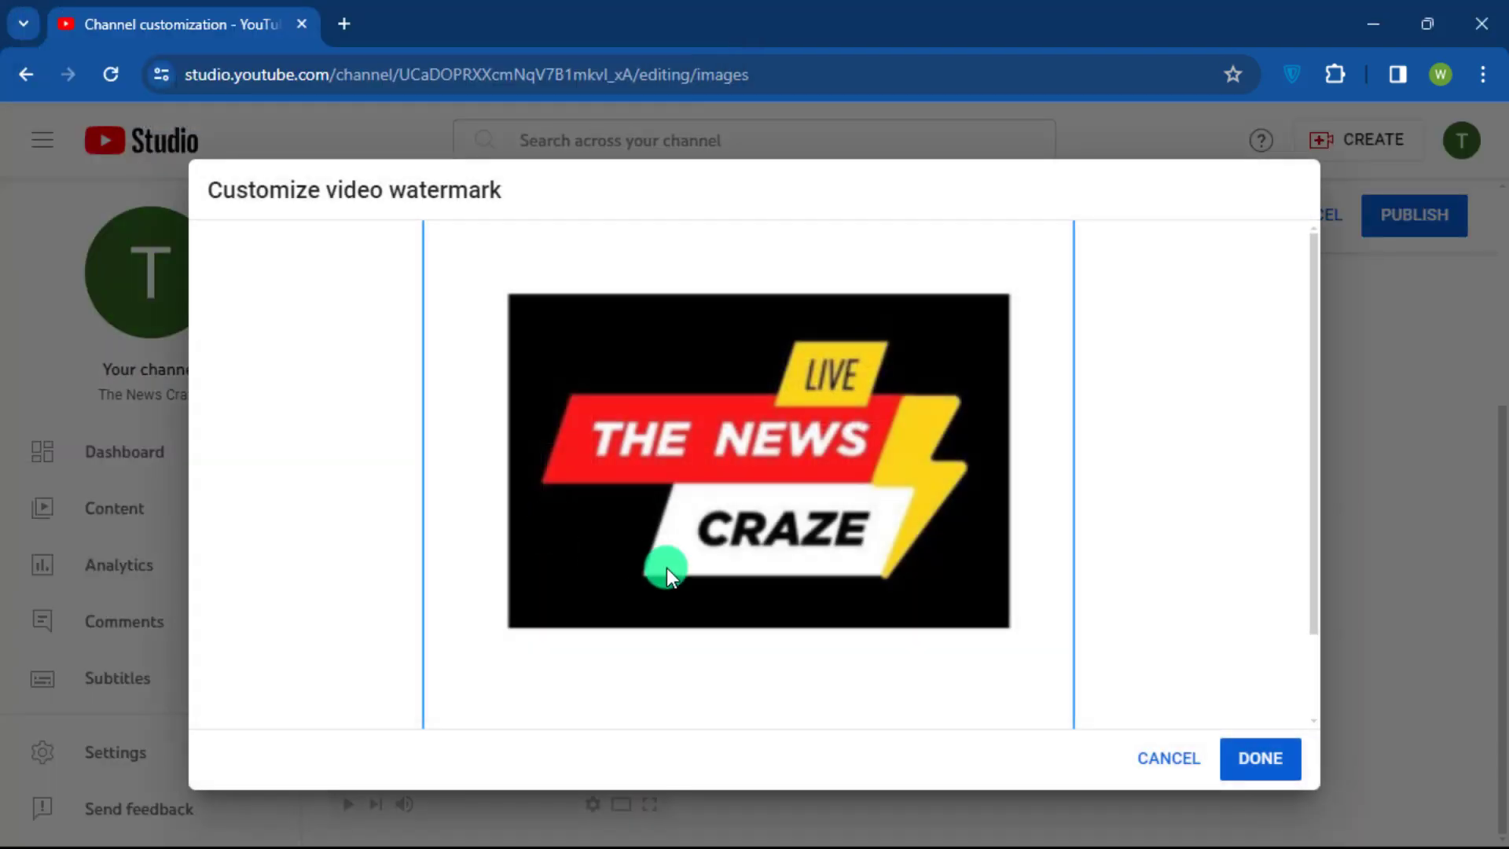
pyautogui.click(1258, 756)
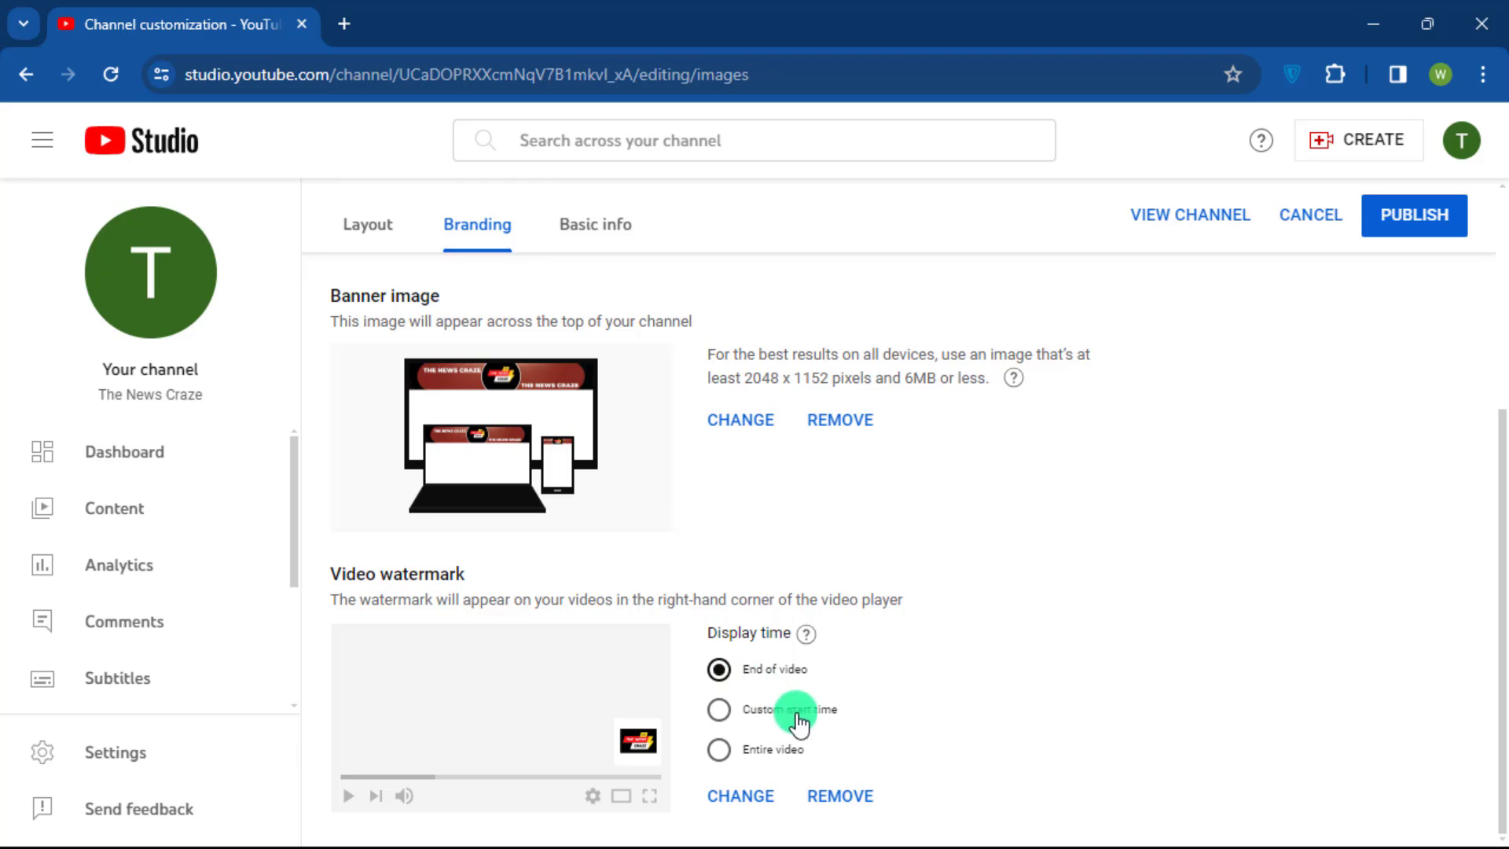
pyautogui.click(718, 755)
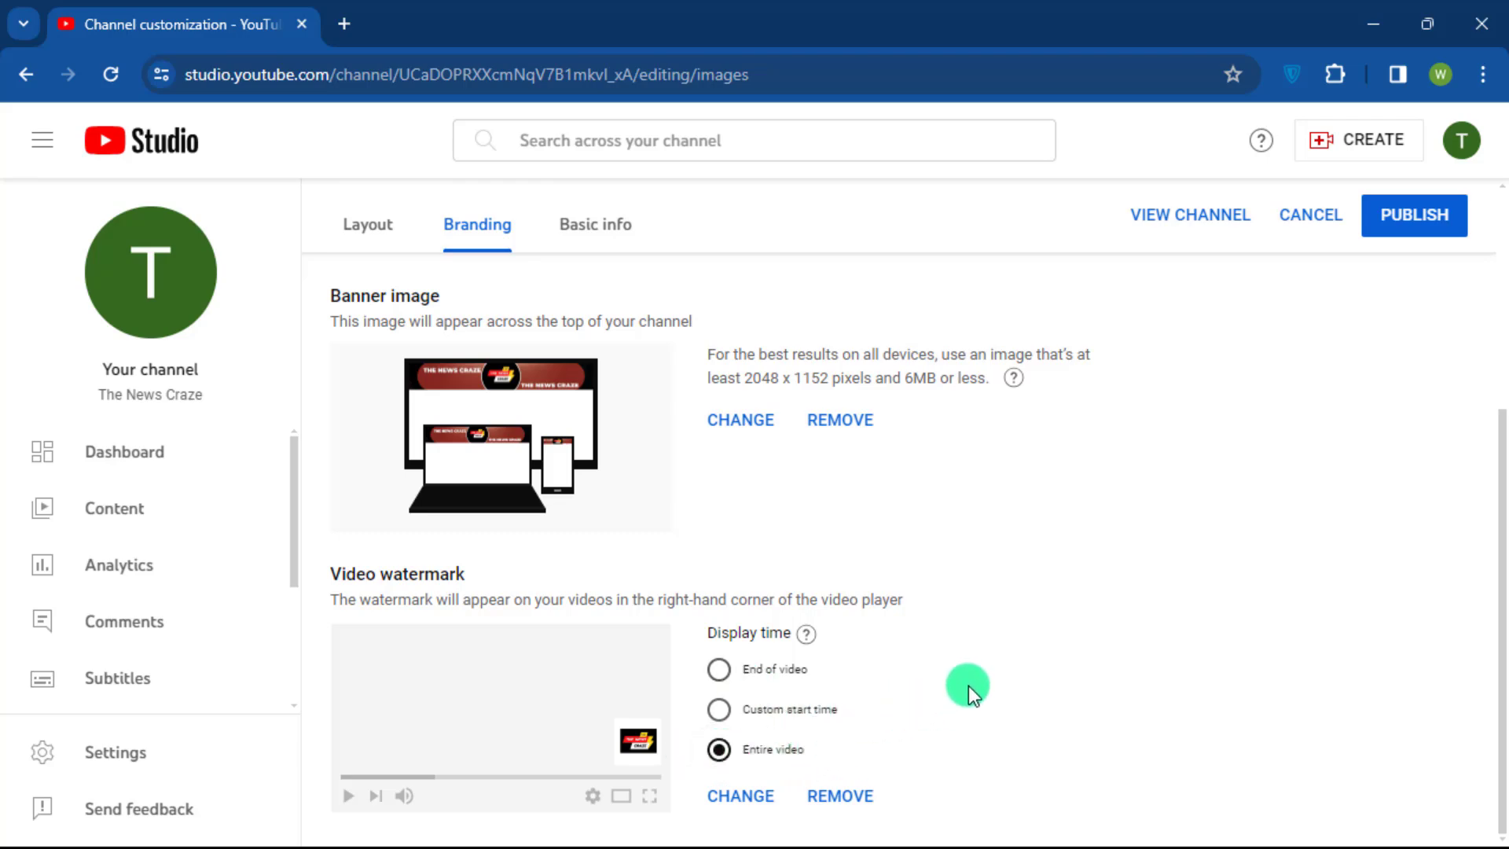
# - Review the branding images and publish the channel's branding changes
pyautogui.scroll(5, 968, 686)
pyautogui.scroll(-5, 968, 686)
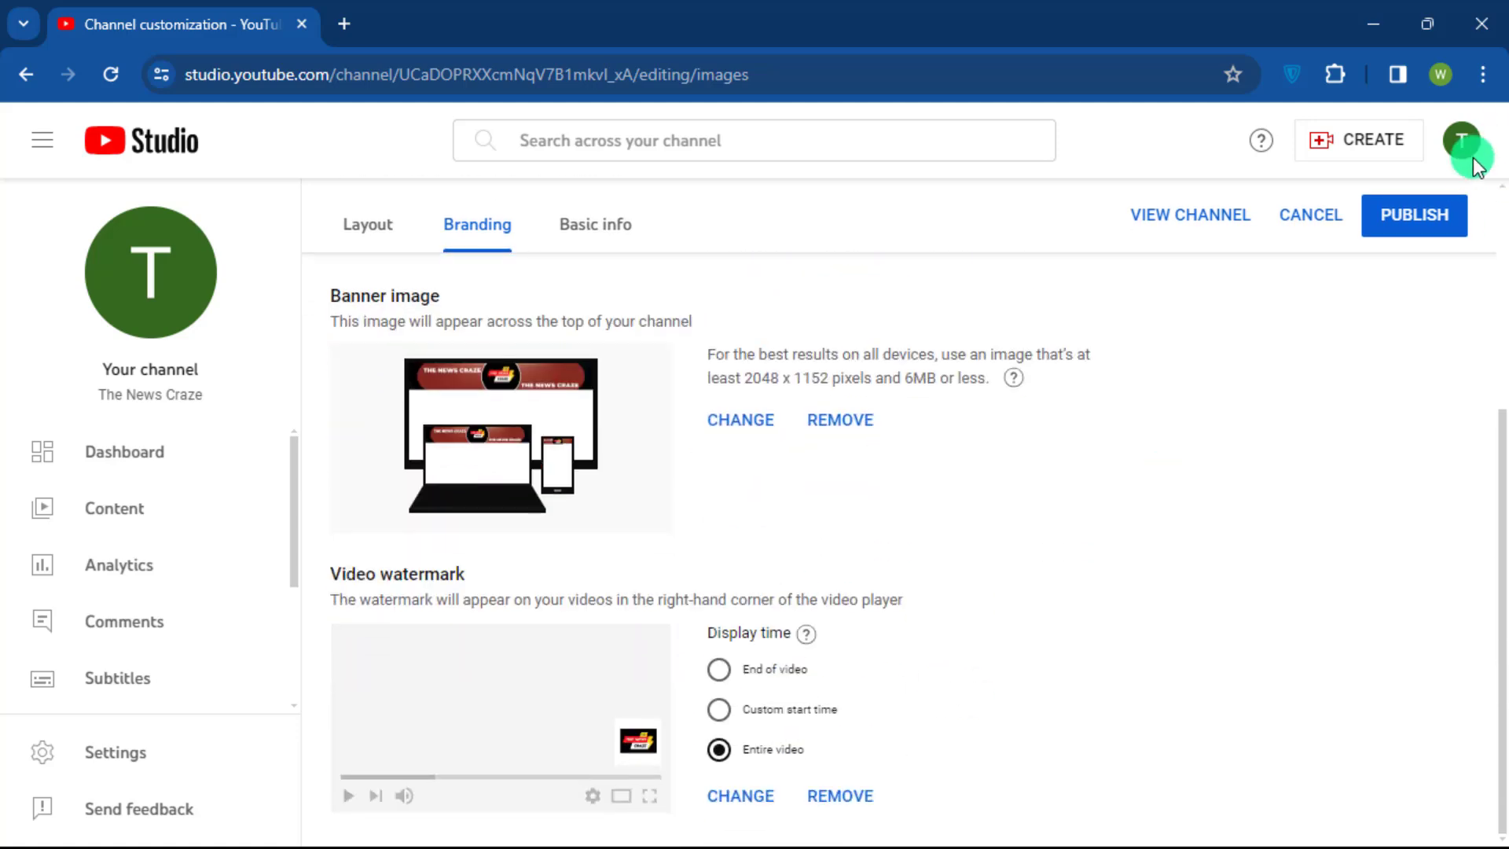
pyautogui.click(1423, 224)
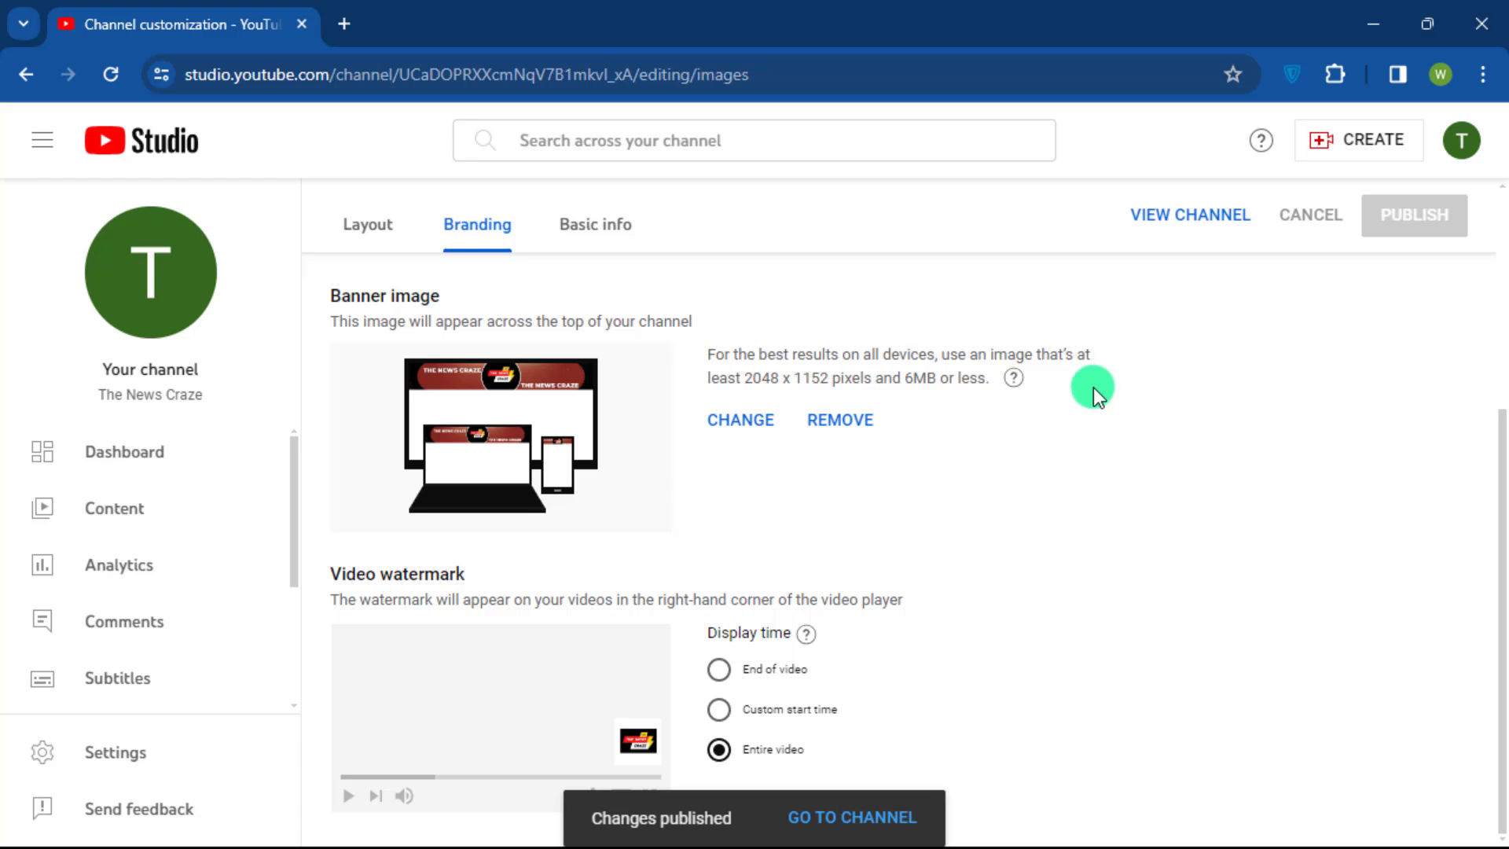
# - In the channel's layout settings, add a Popular videos section and move it above Short videos in the featured sections
pyautogui.scroll(2, 1092, 388)
pyautogui.click(383, 228)
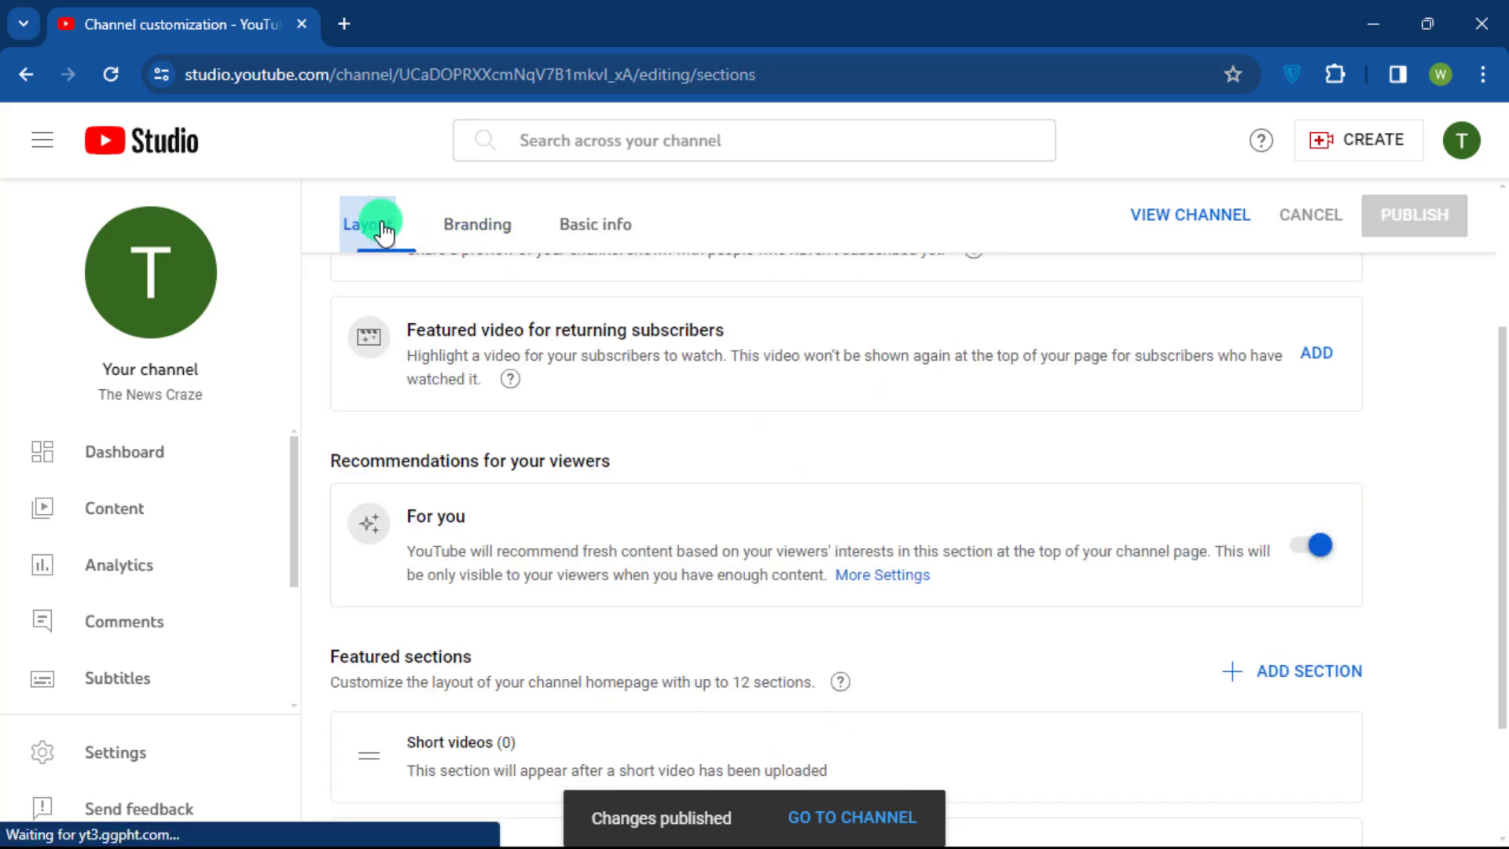
pyautogui.scroll(3, 579, 351)
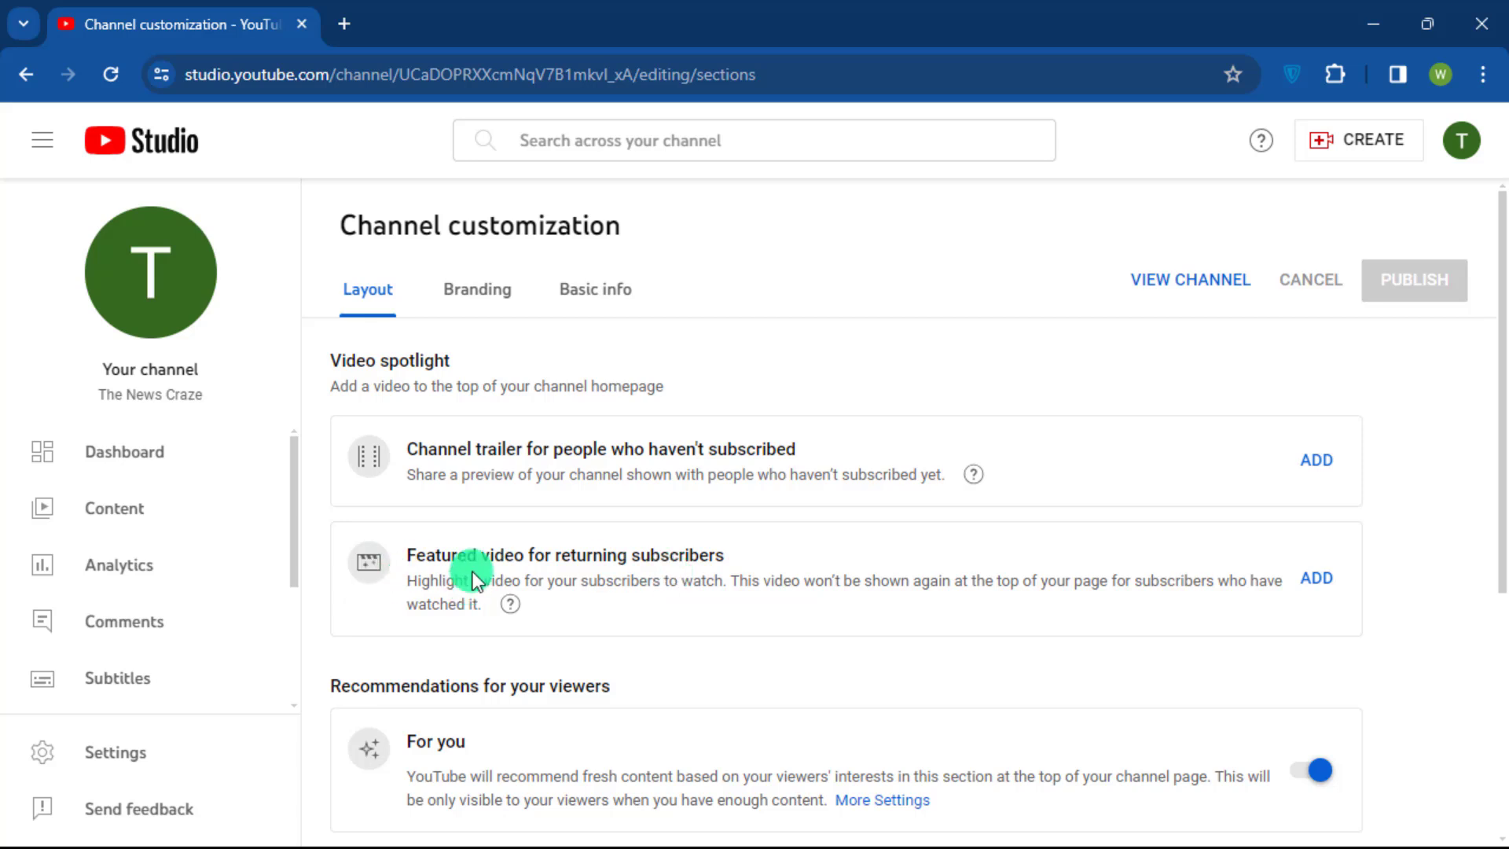
pyautogui.scroll(-1, 471, 572)
pyautogui.scroll(1, 448, 499)
pyautogui.scroll(-5, 506, 581)
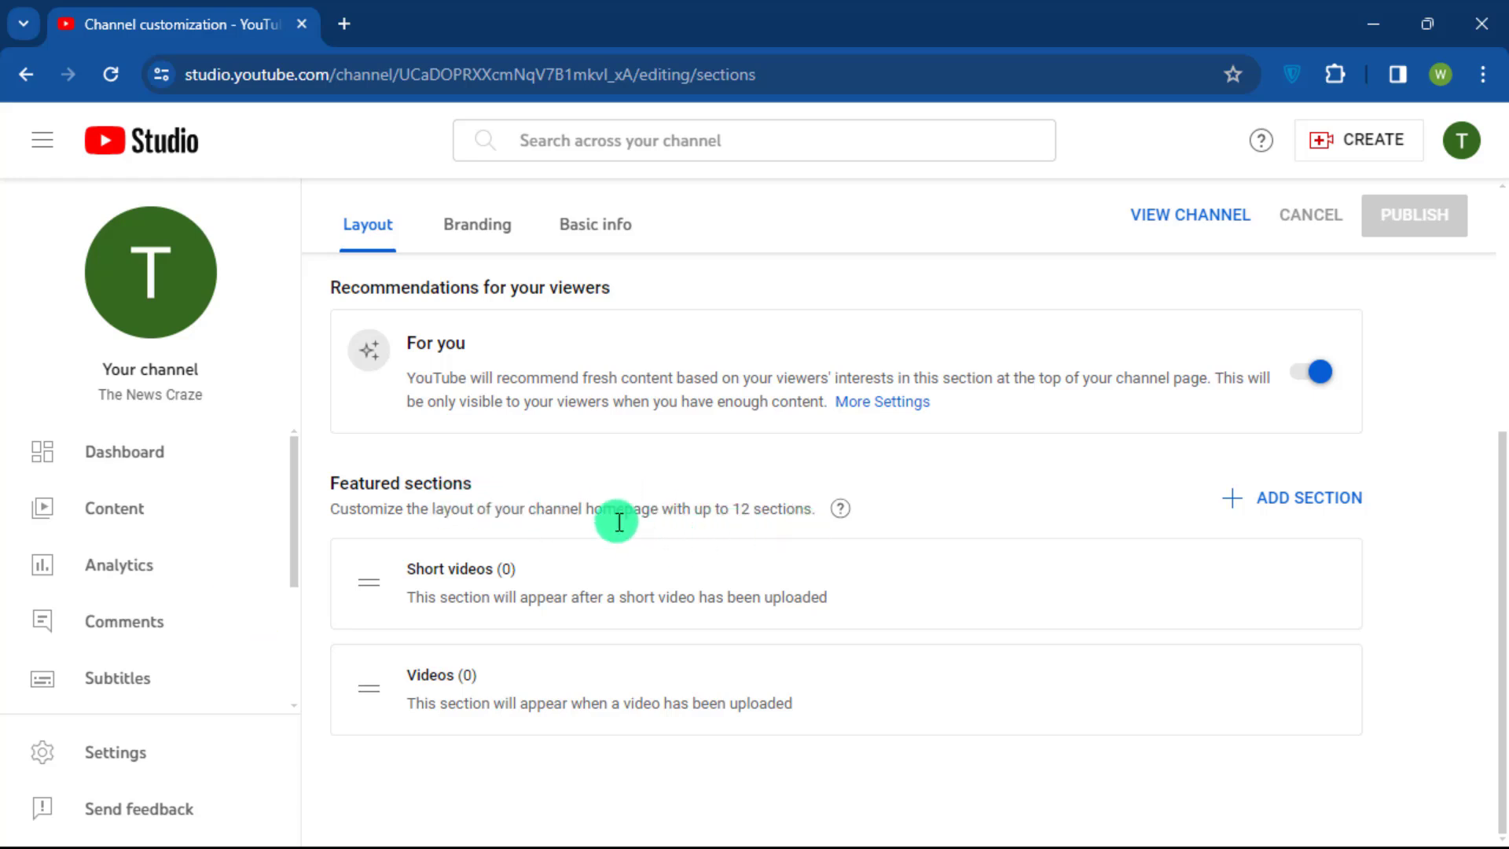
pyautogui.scroll(2, 619, 530)
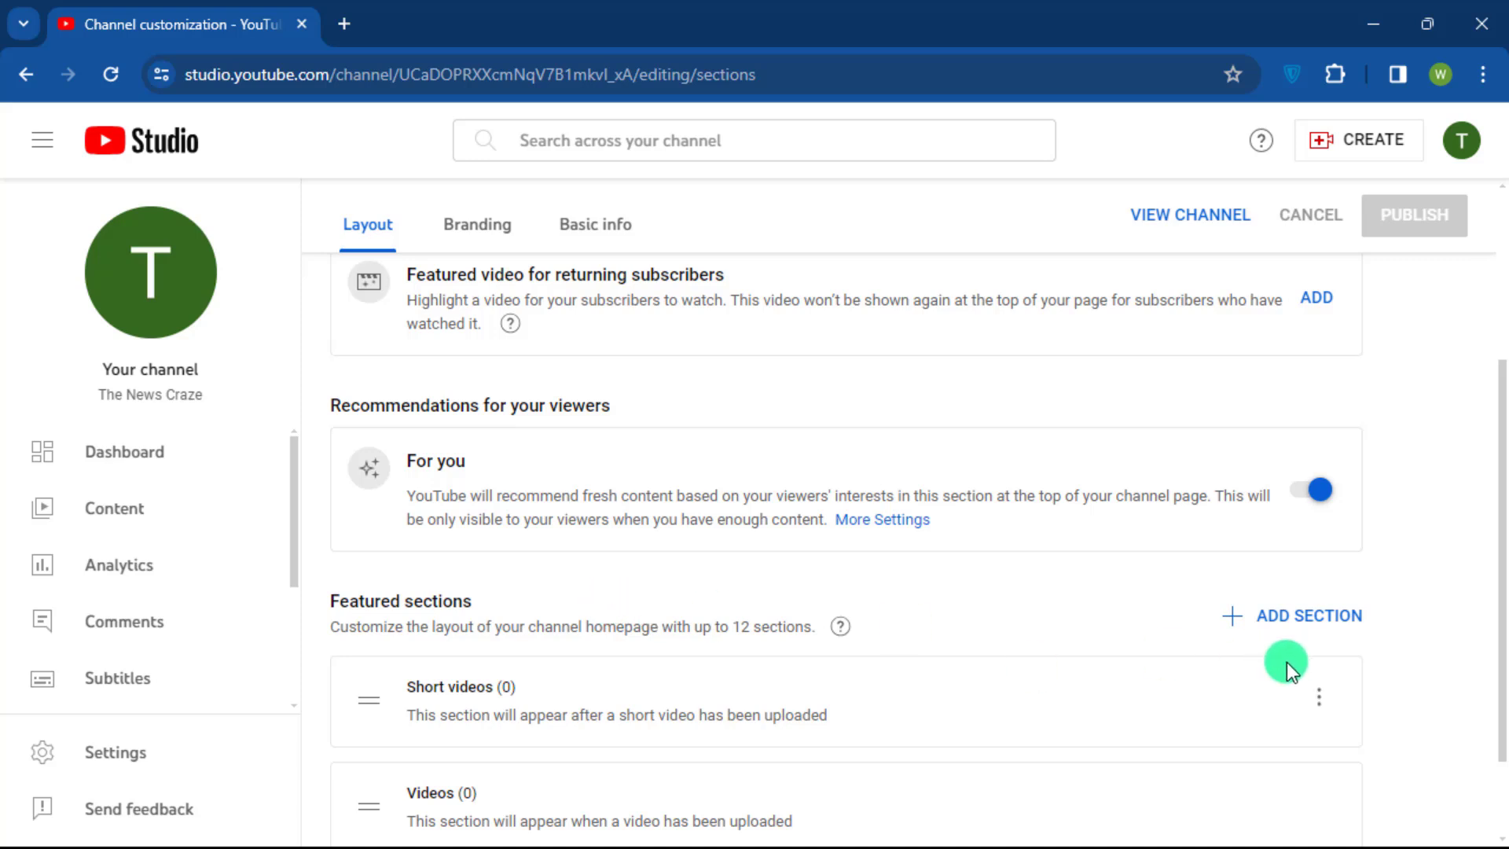
pyautogui.click(1295, 623)
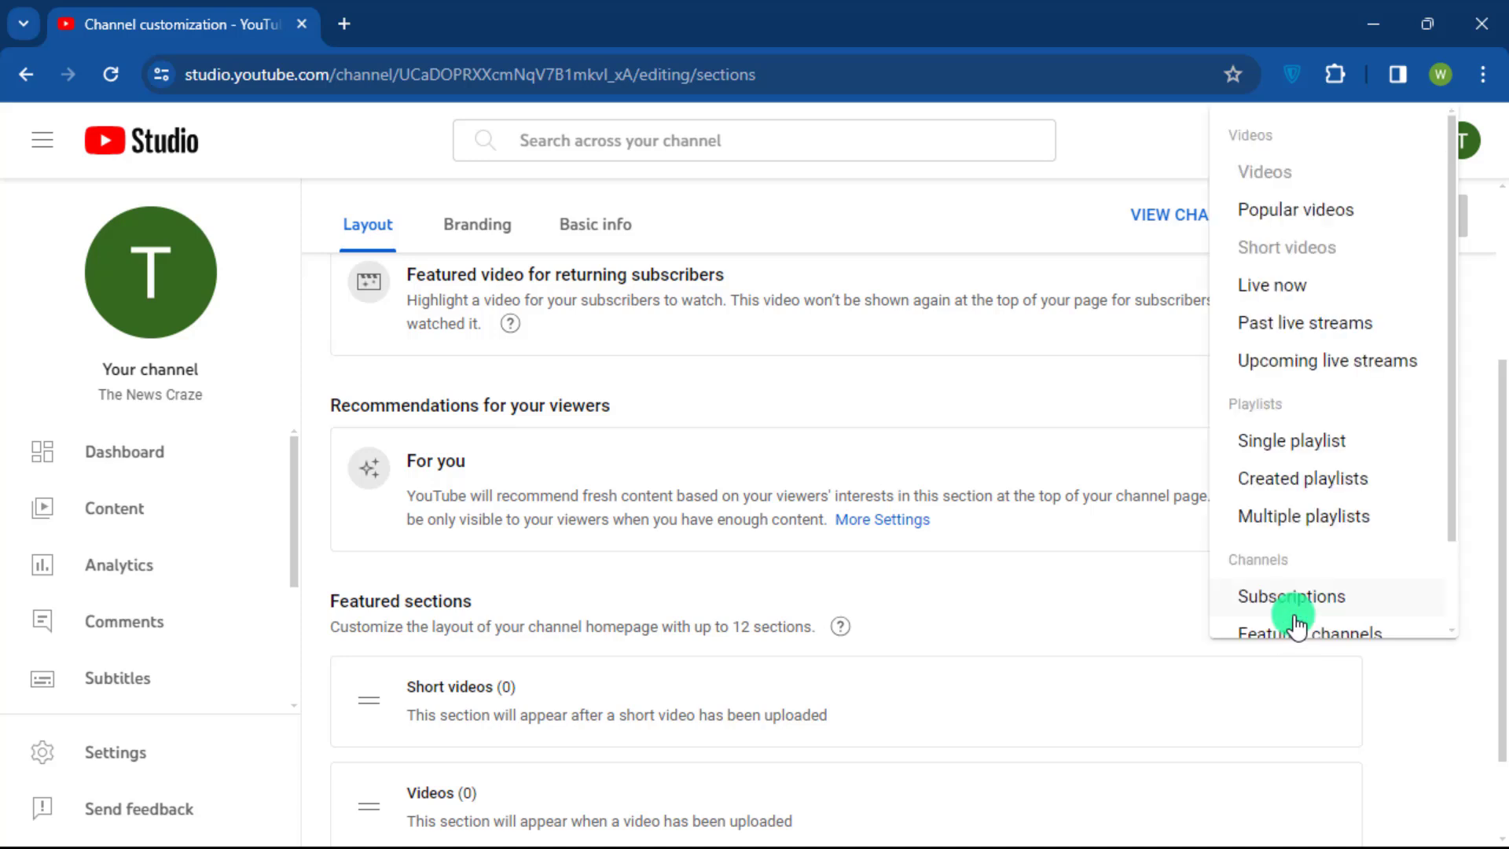
pyautogui.click(1338, 223)
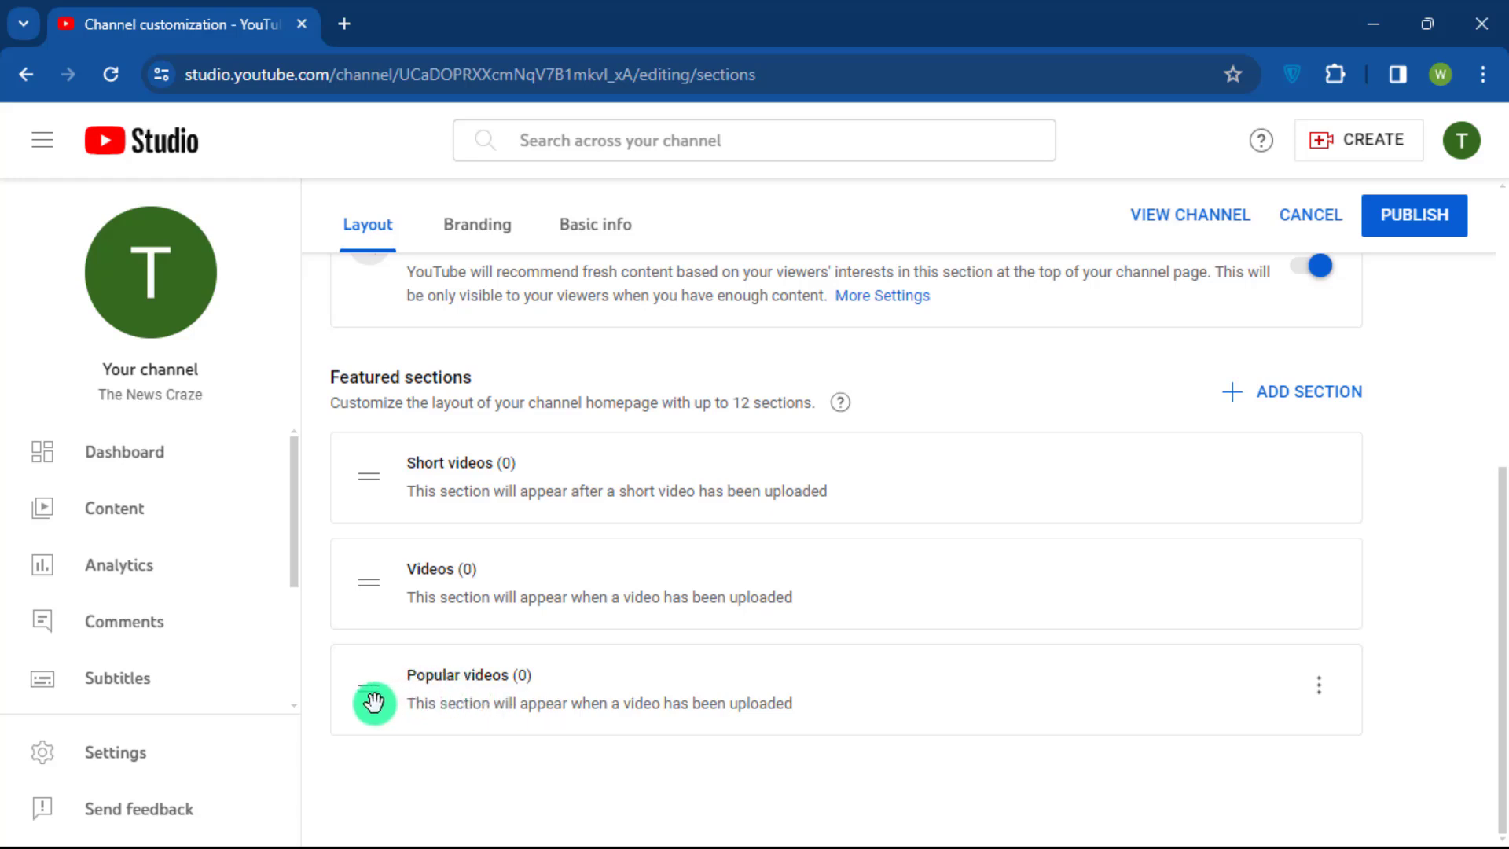
pyautogui.moveTo(374, 702); pyautogui.dragTo(385, 474)
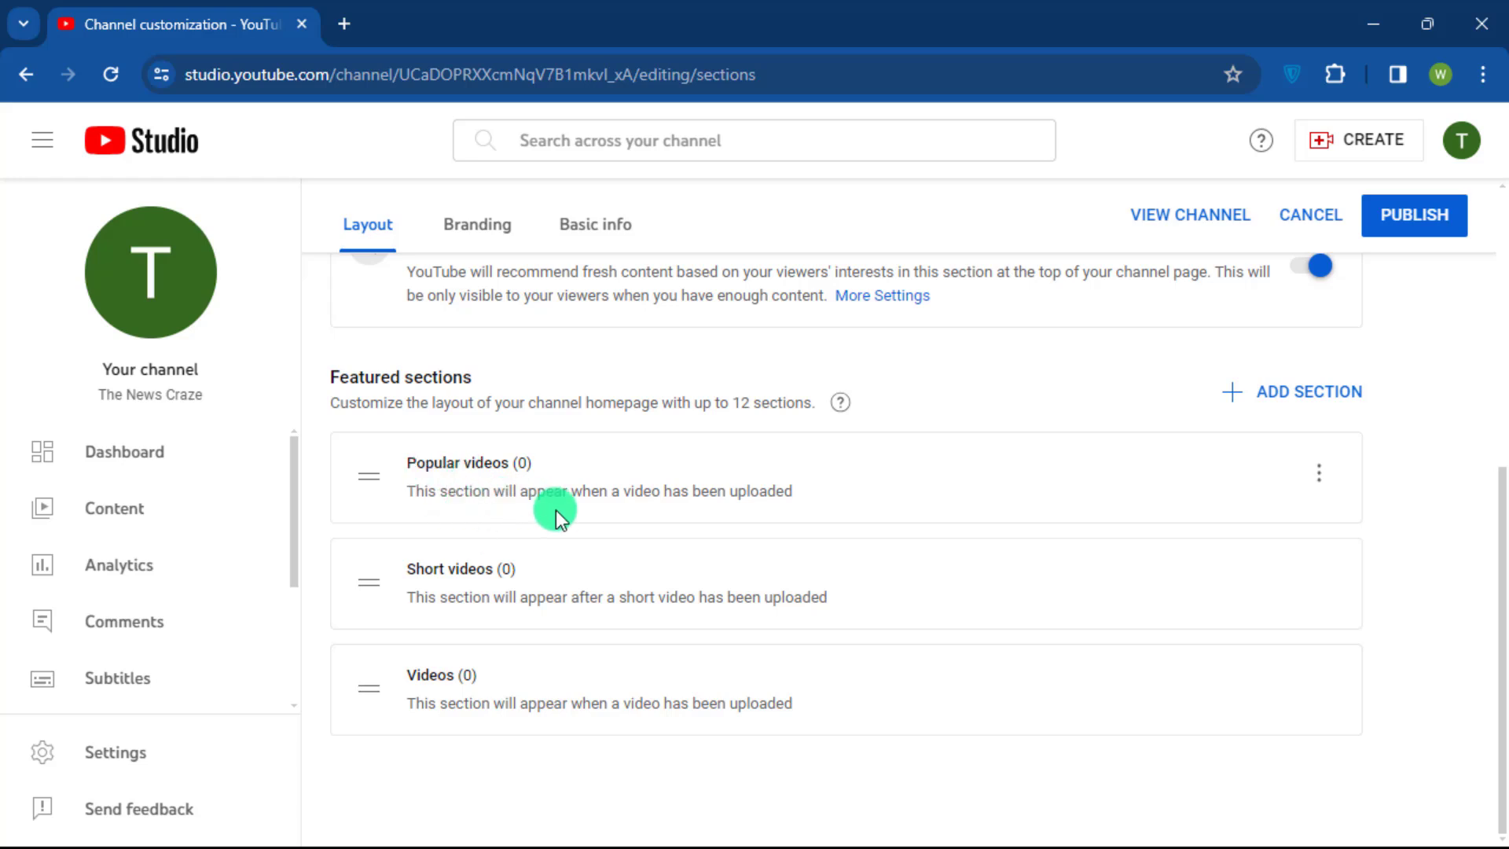
# - Add a Featured channels section titled My another Channel that contains the channel iT Tech Bangla Pro
pyautogui.scroll(2, 574, 520)
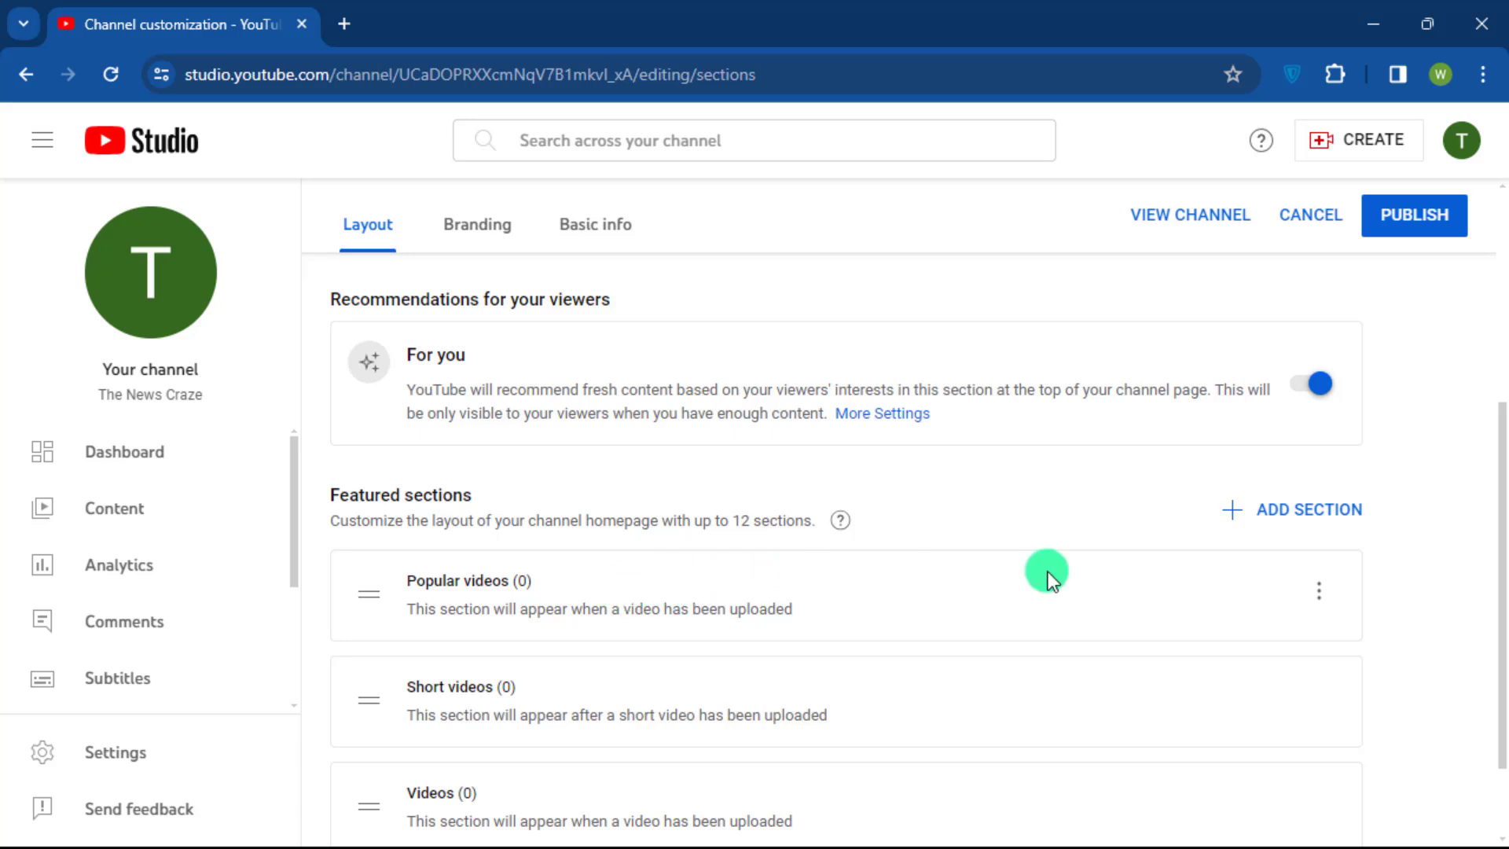
pyautogui.click(1307, 518)
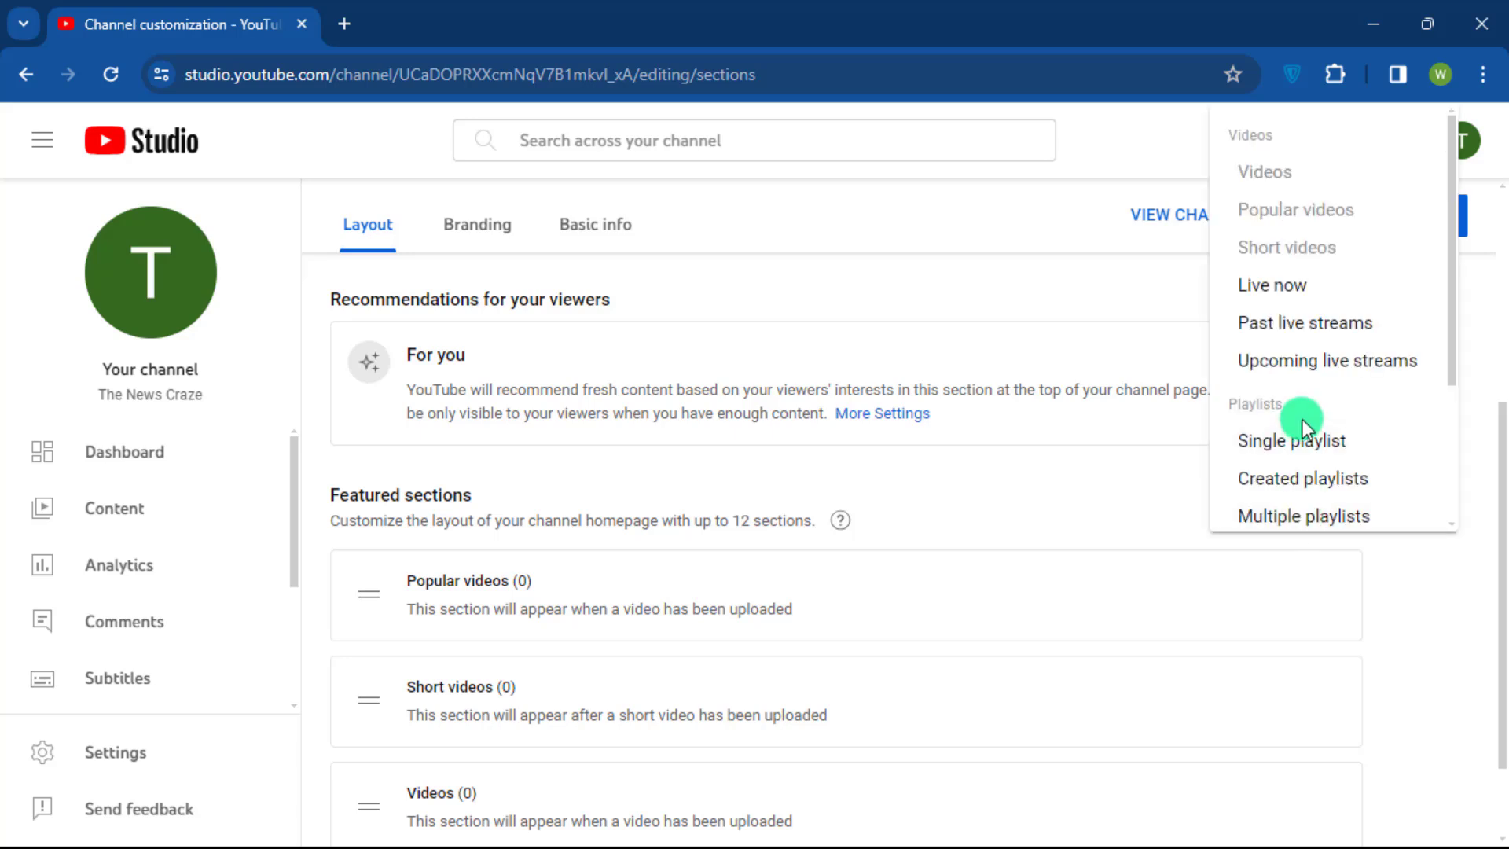
pyautogui.scroll(-3, 1298, 424)
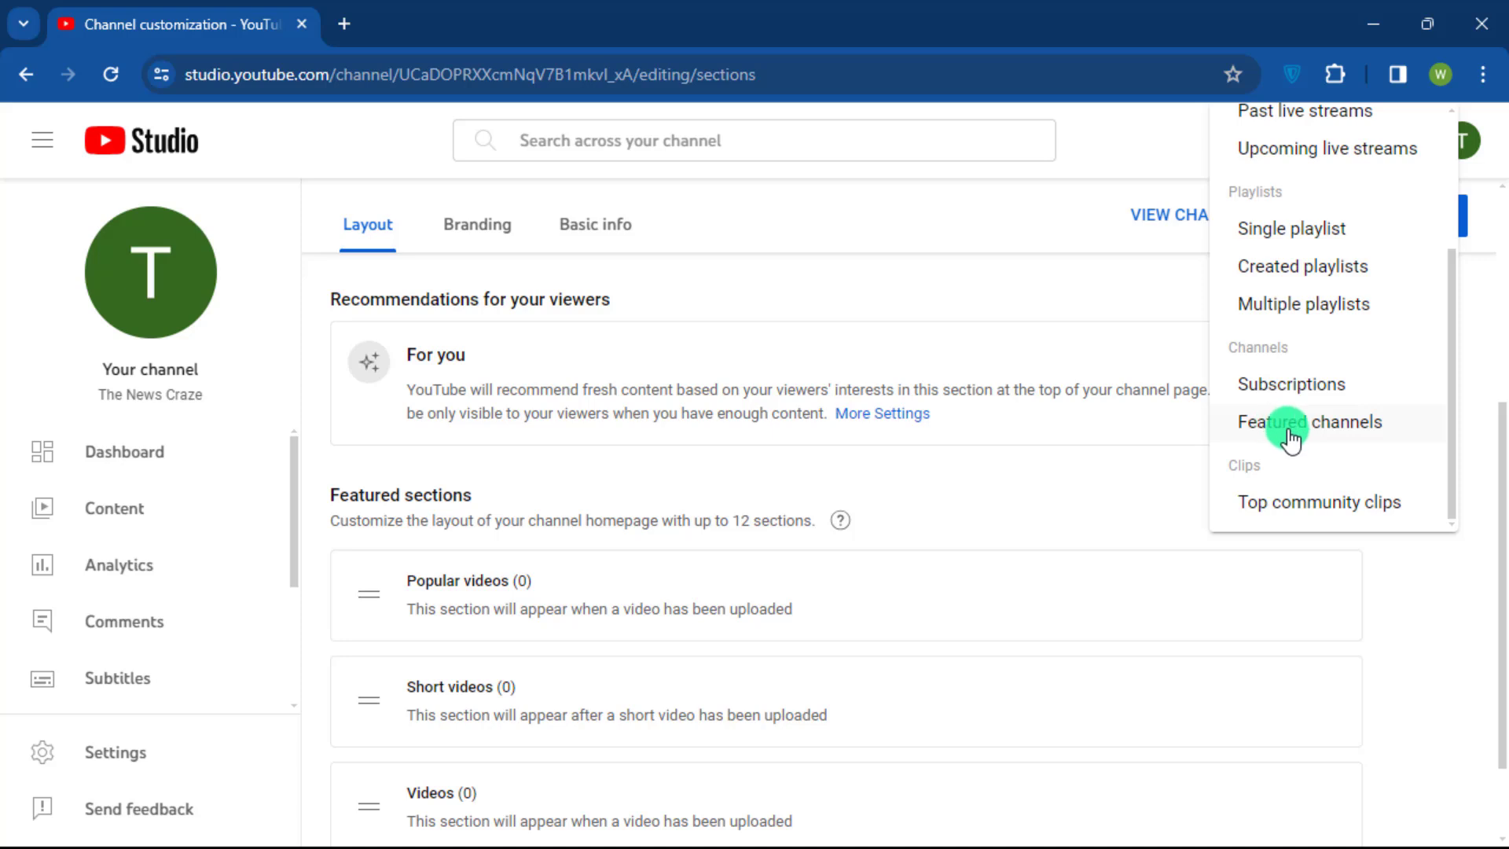
pyautogui.click(1294, 425)
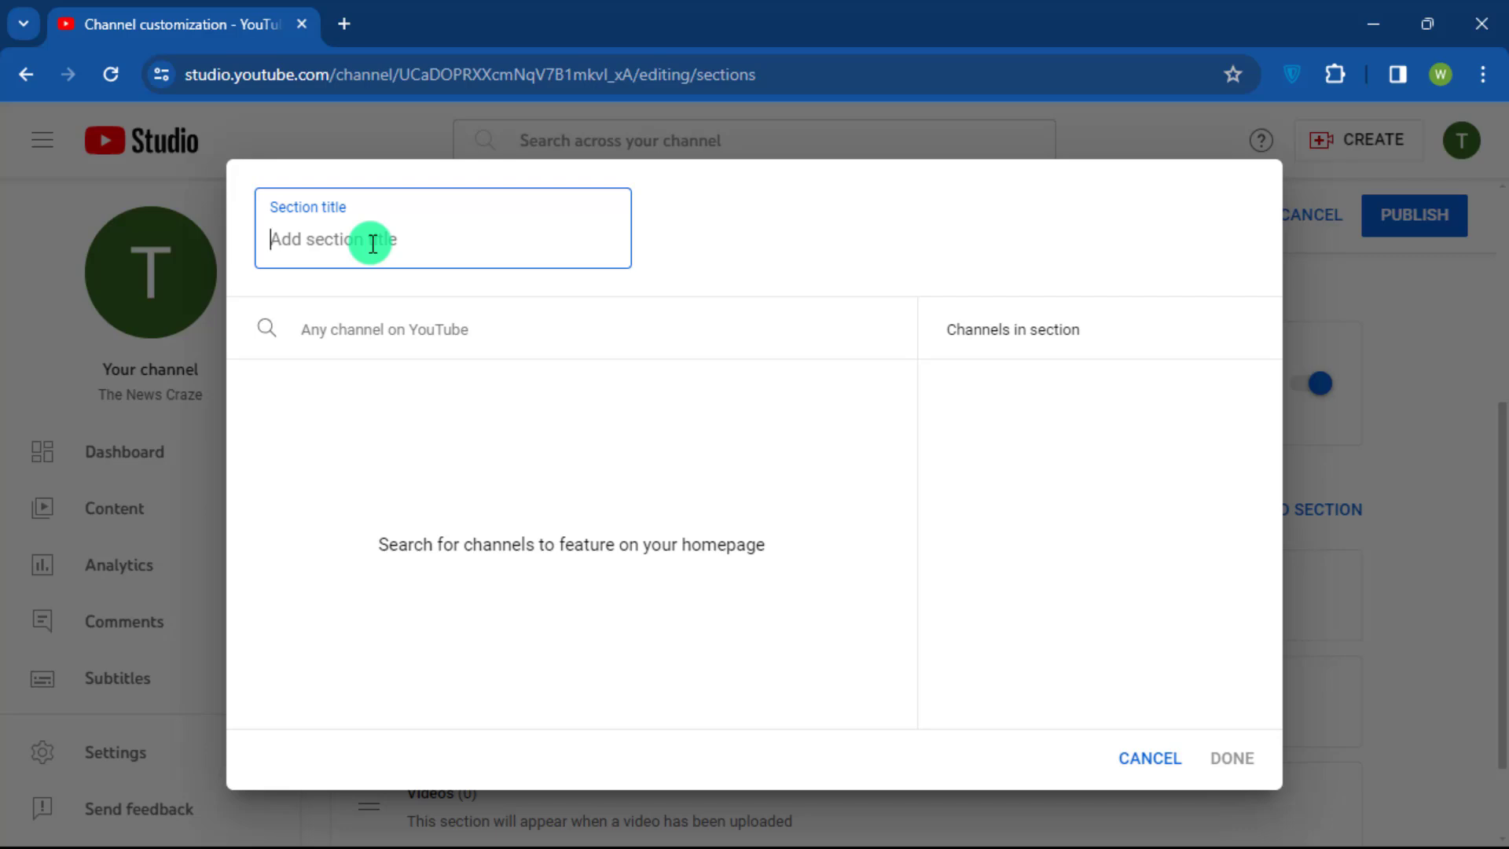
pyautogui.write('My another Channel')
pyautogui.click(389, 330)
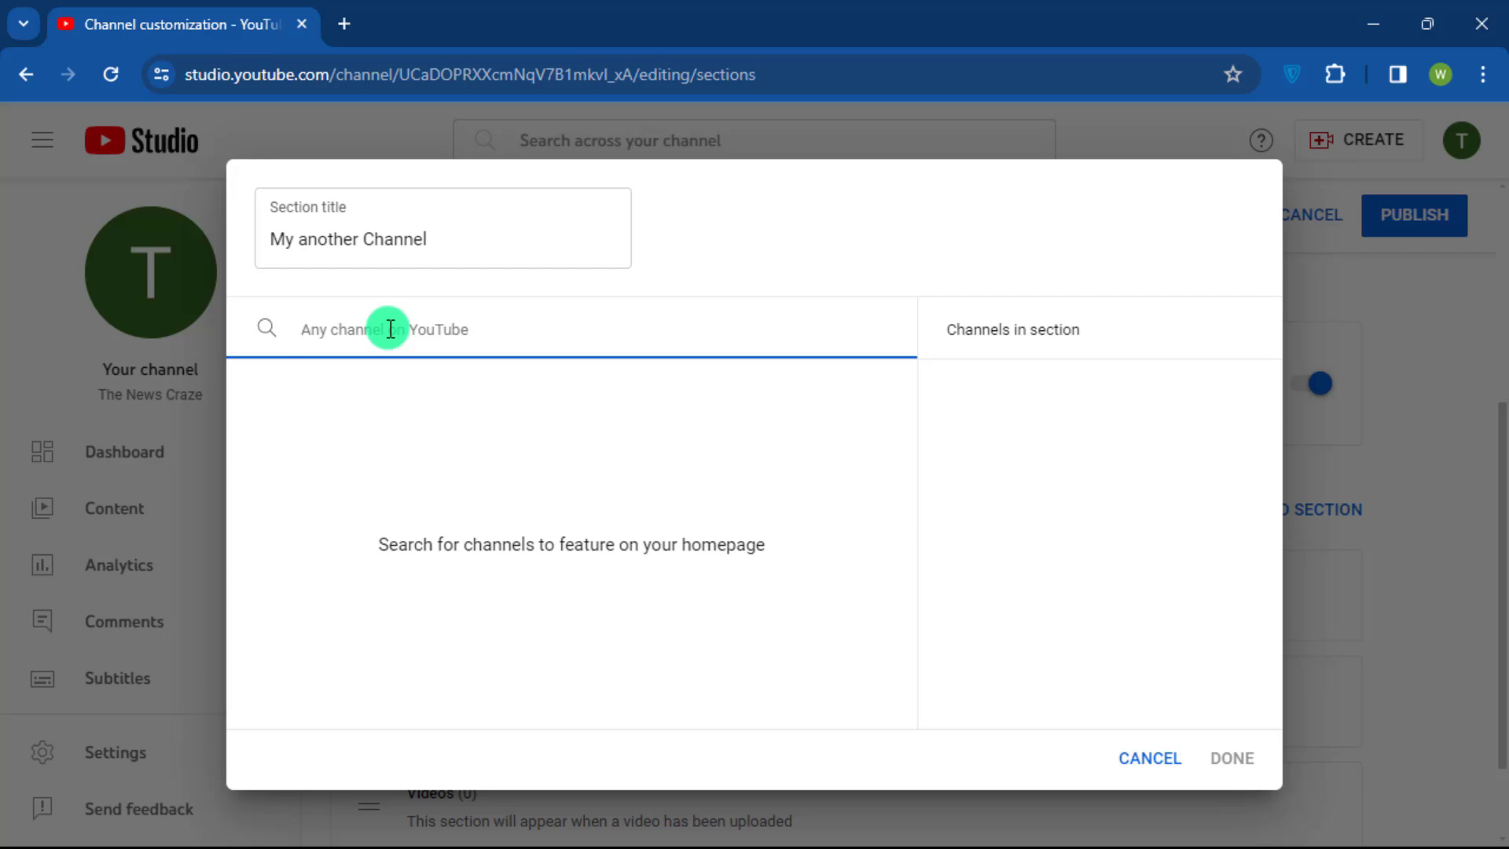
pyautogui.write('It tech bangla pro')
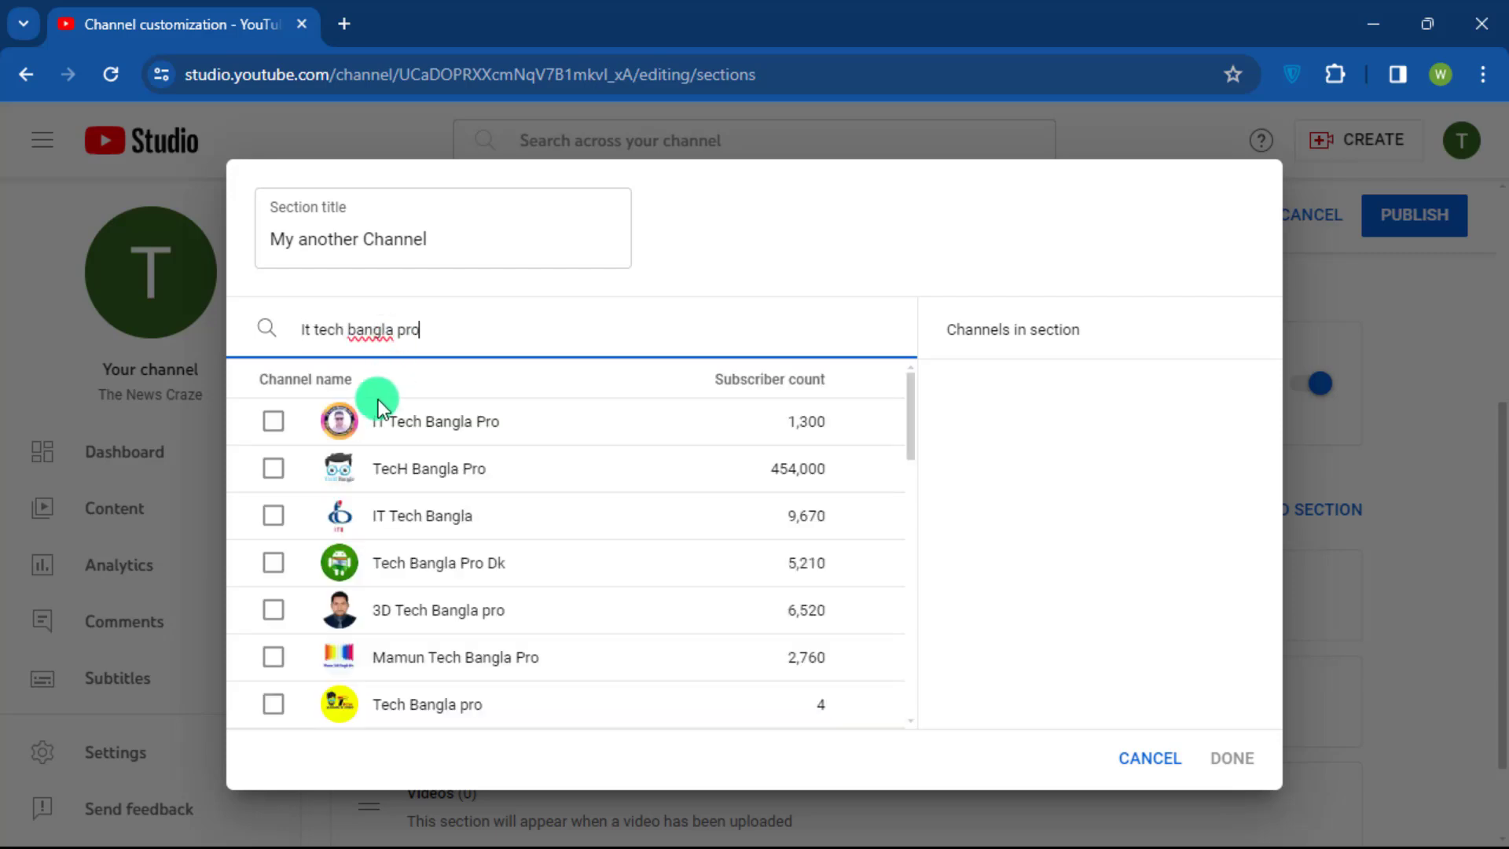
pyautogui.click(274, 424)
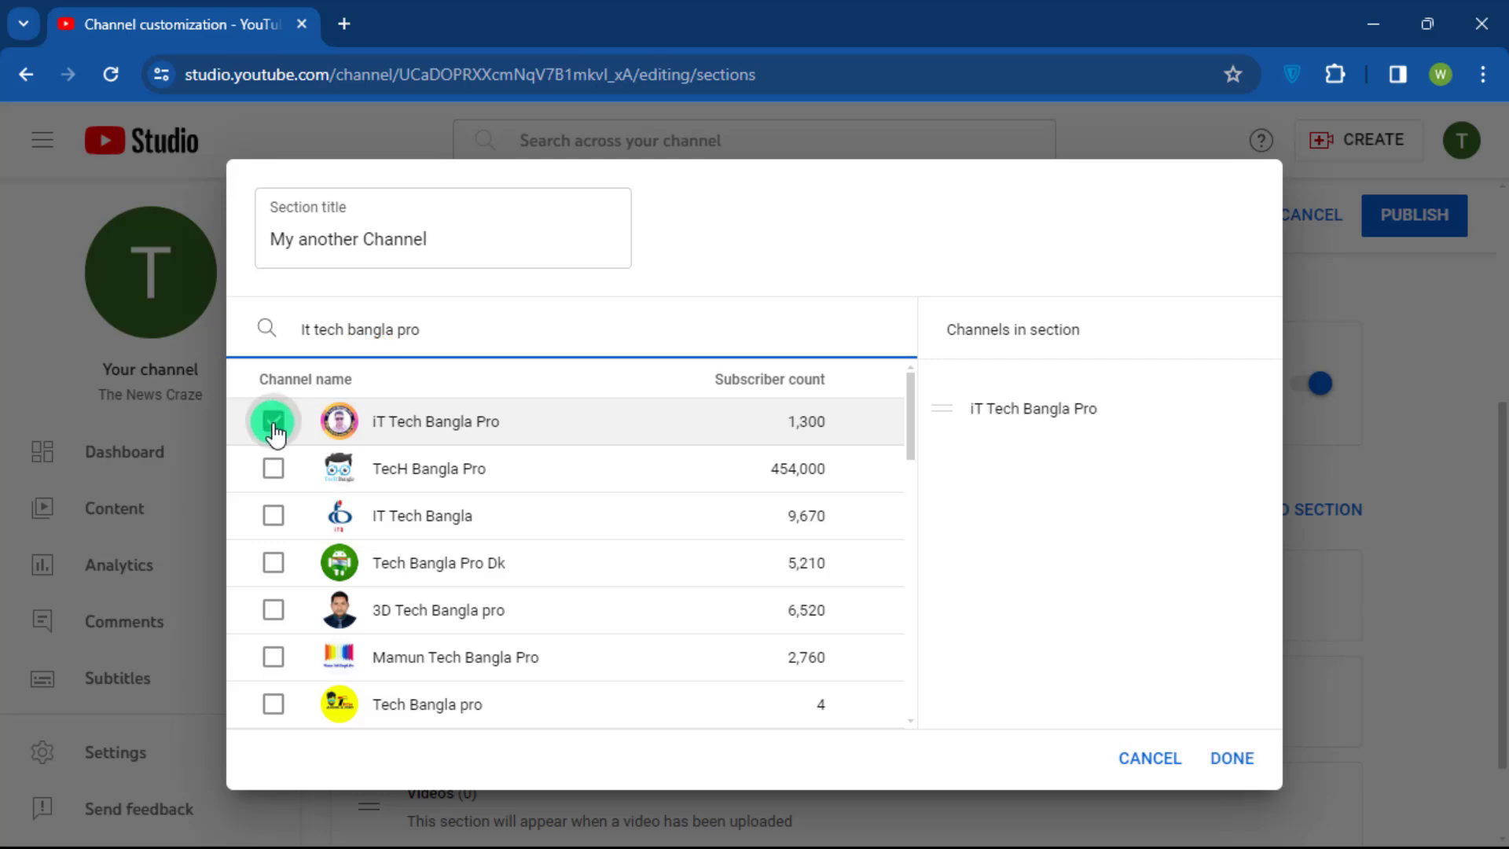
pyautogui.click(1230, 756)
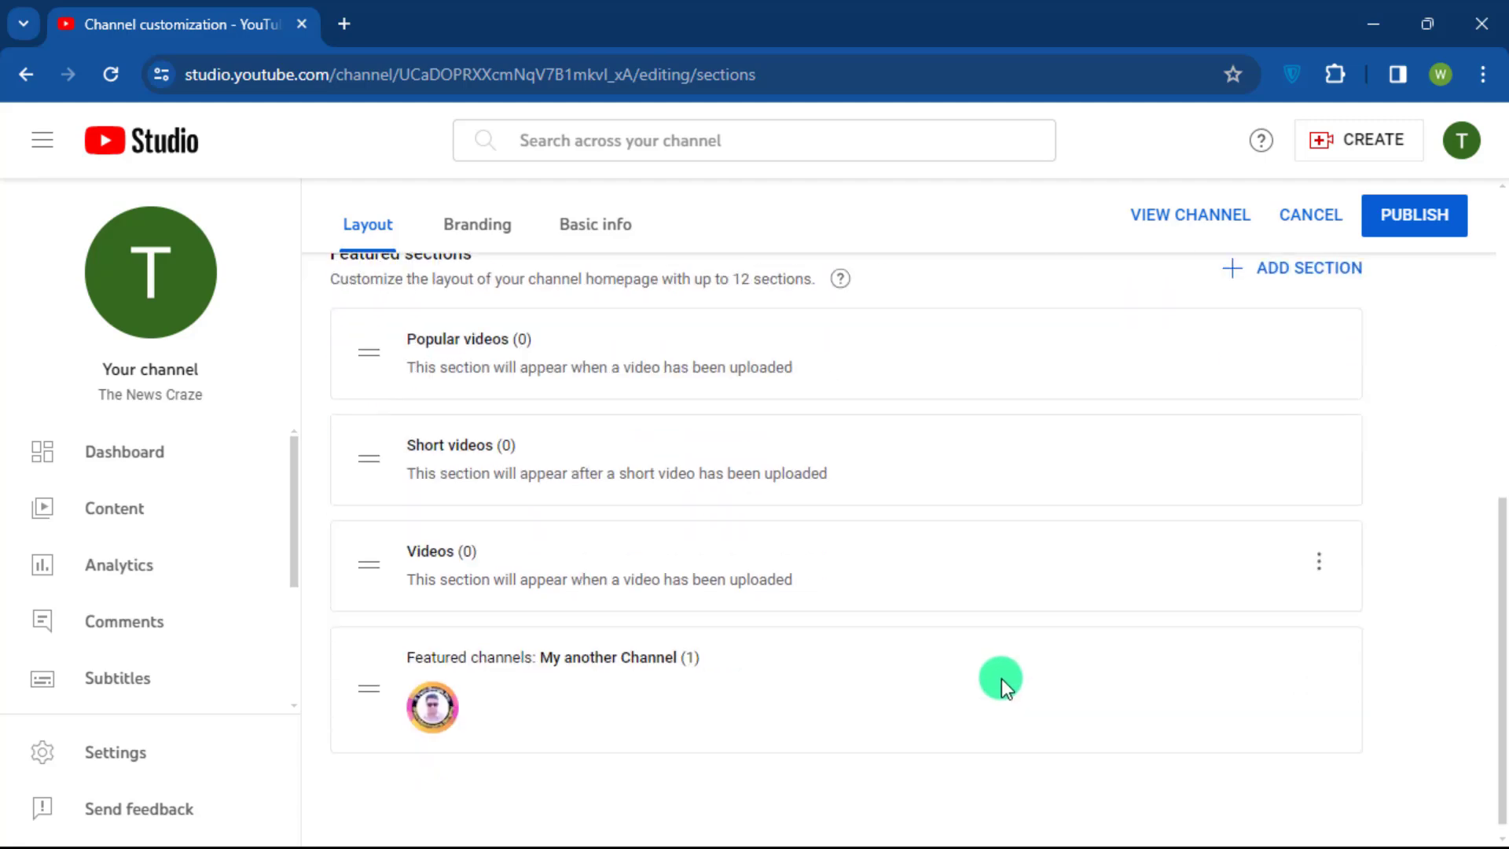
pyautogui.scroll(6, 624, 692)
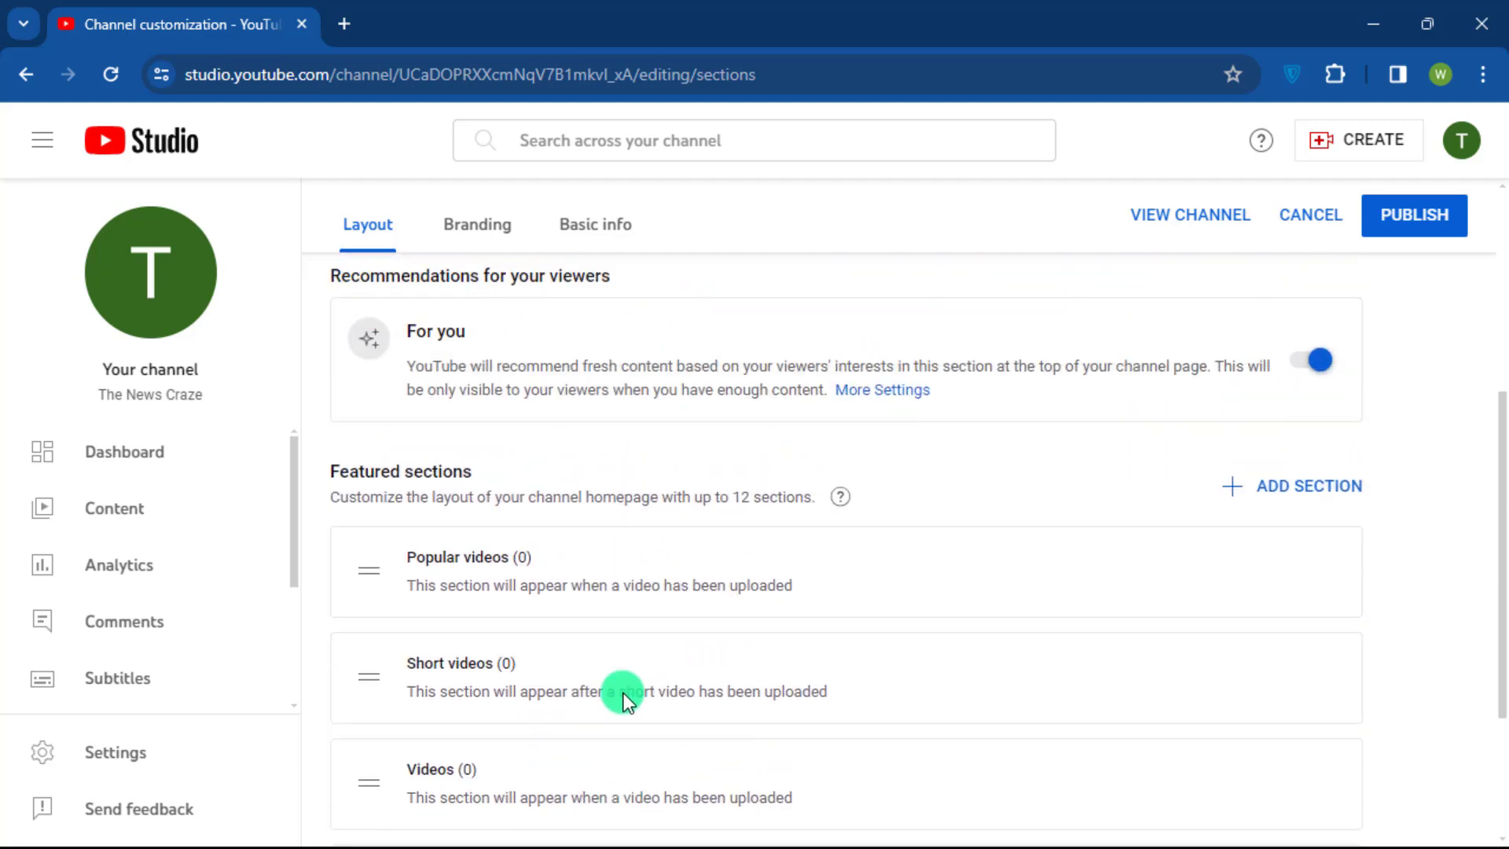
pyautogui.scroll(-5, 581, 645)
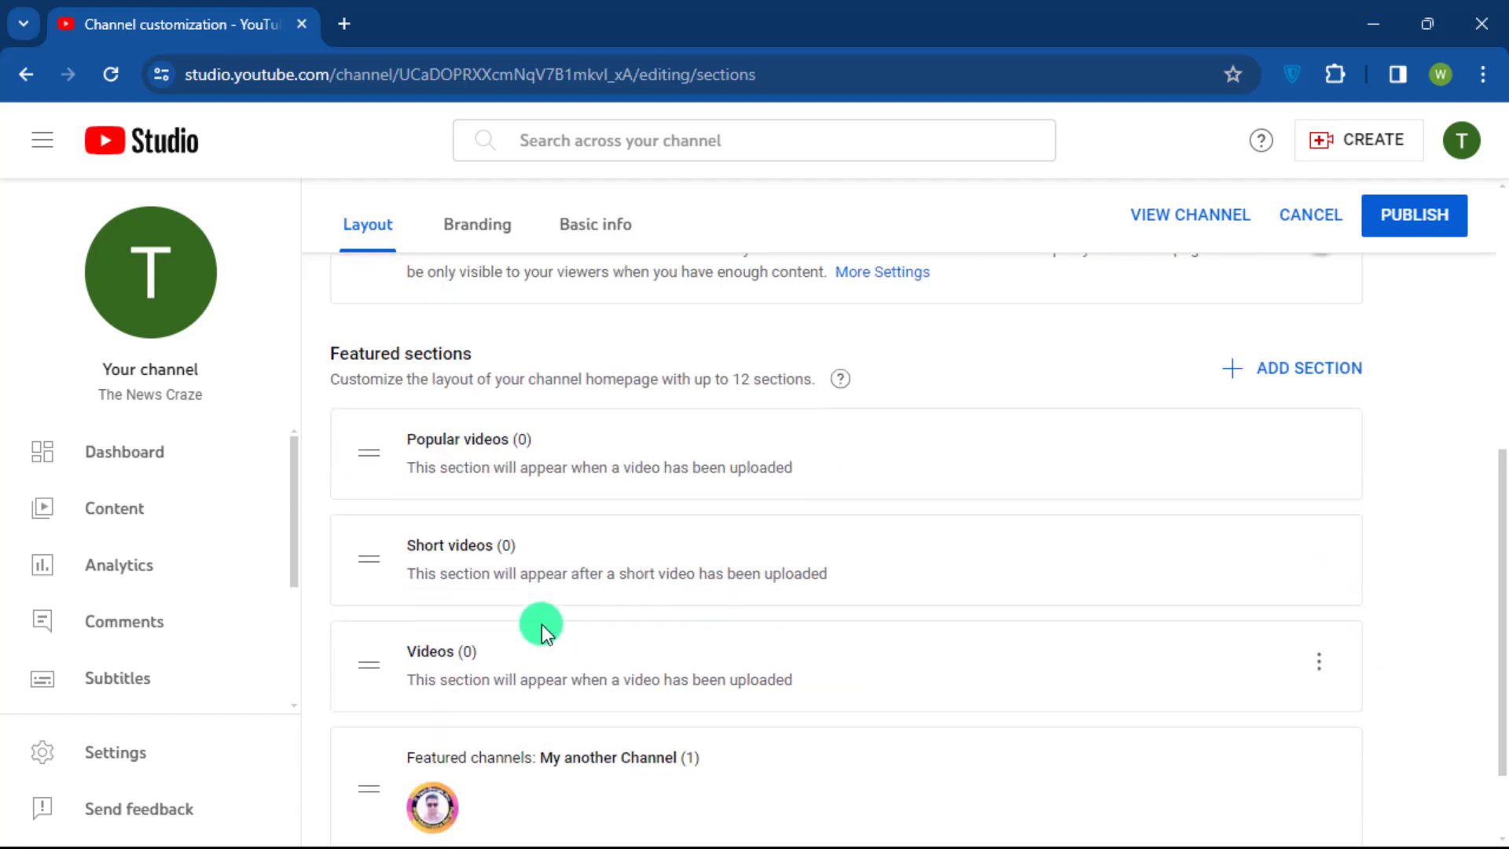
# - Publish the channel's layout changes and look over the public channel page
pyautogui.scroll(3, 539, 624)
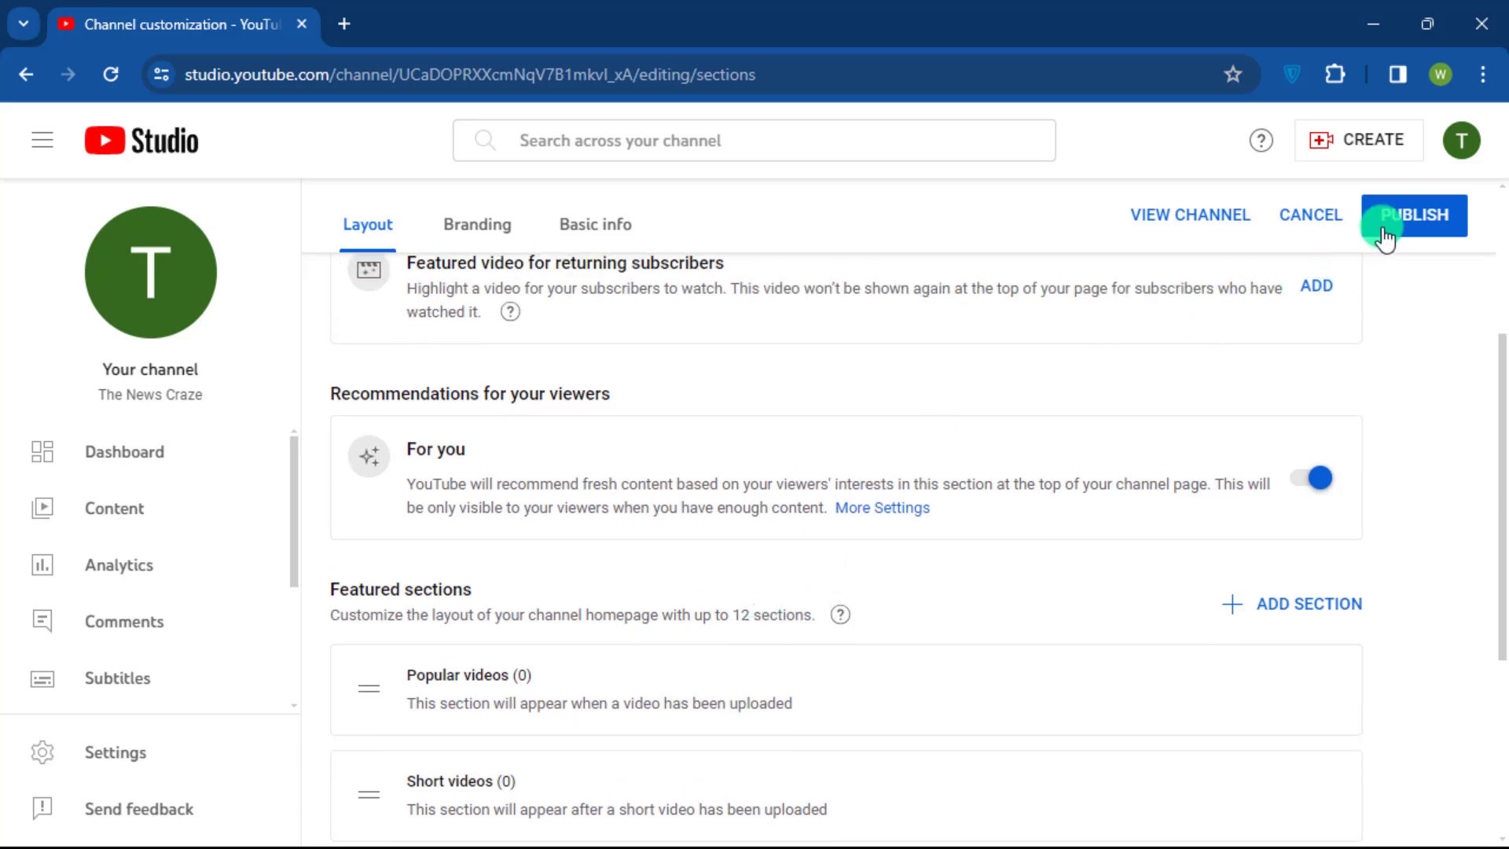
pyautogui.click(1408, 221)
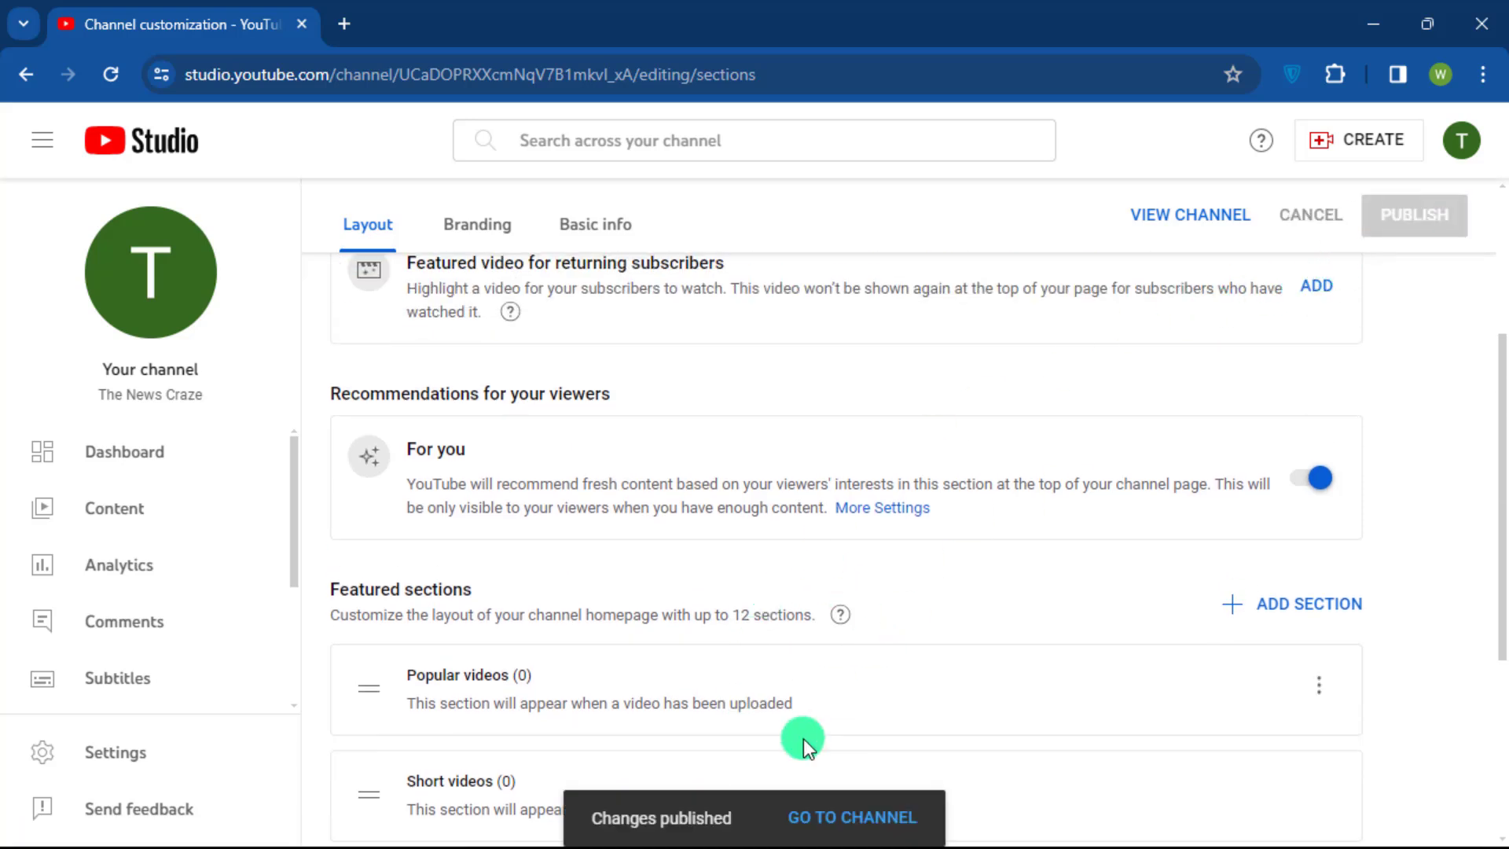
pyautogui.click(834, 794)
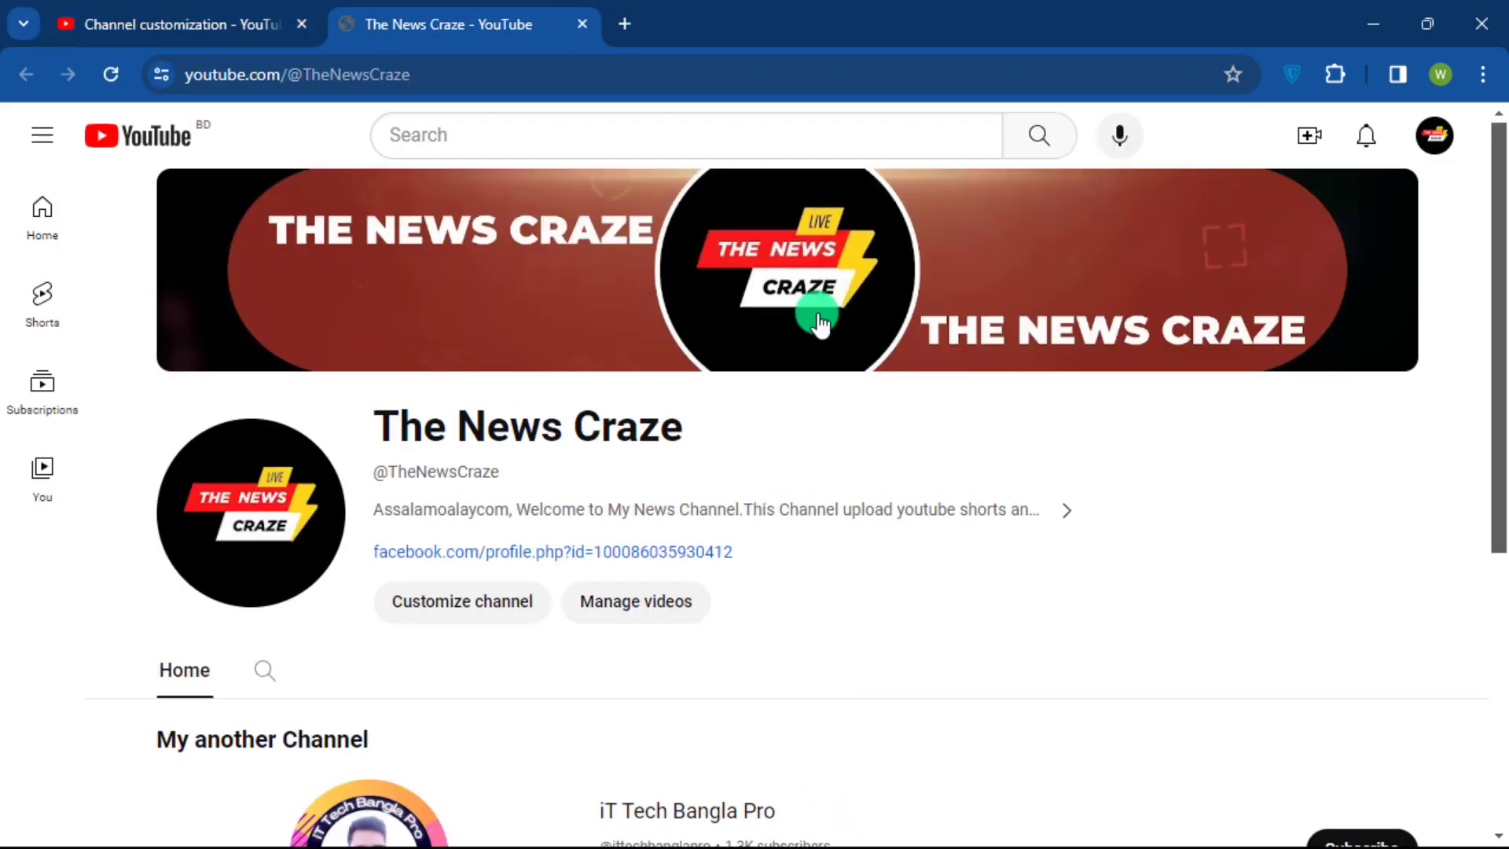
pyautogui.scroll(-2, 417, 377)
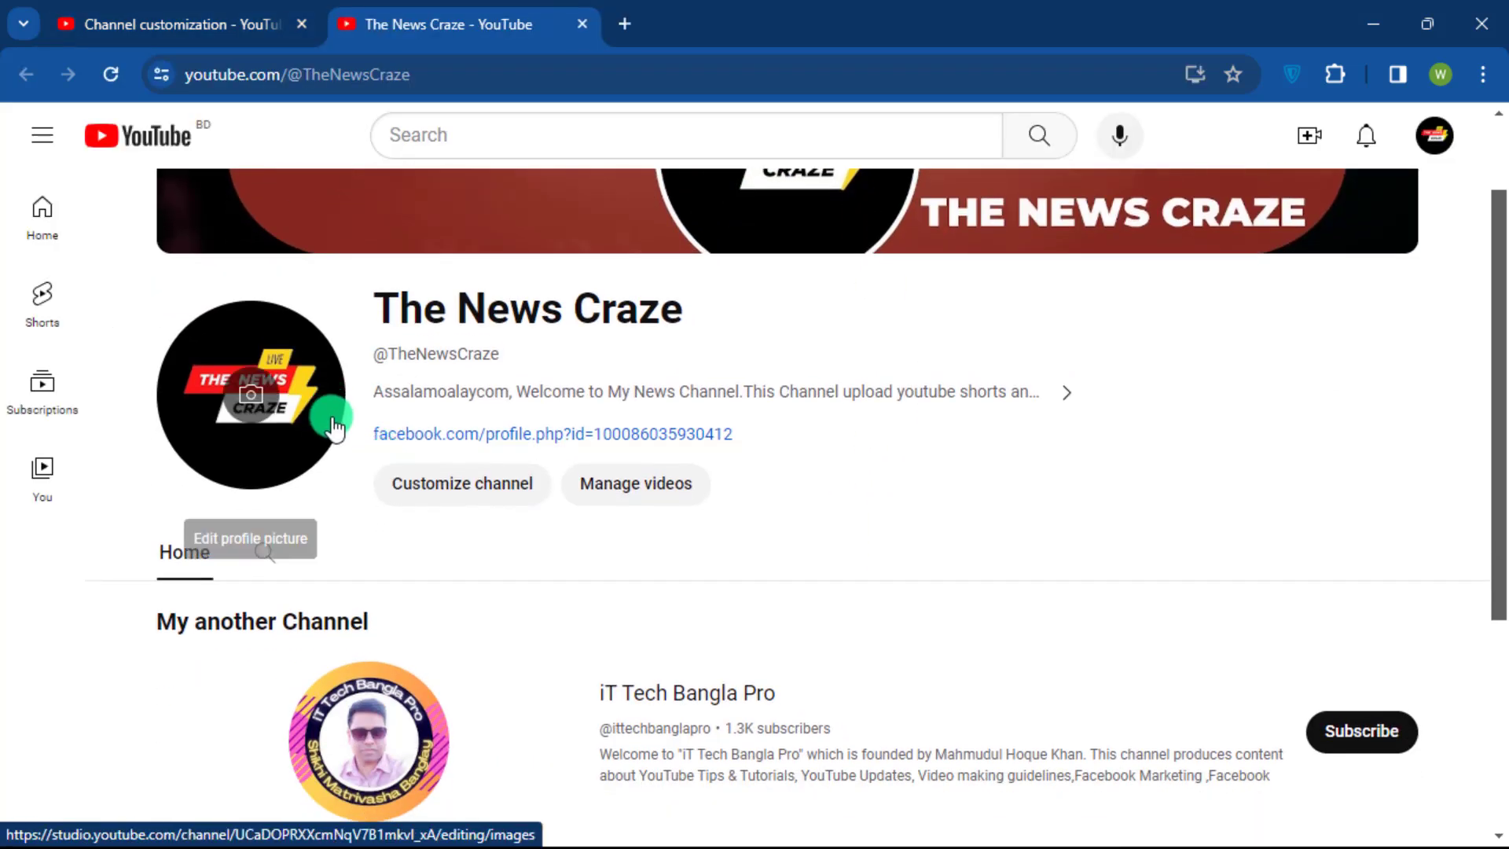
pyautogui.scroll(-3, 561, 510)
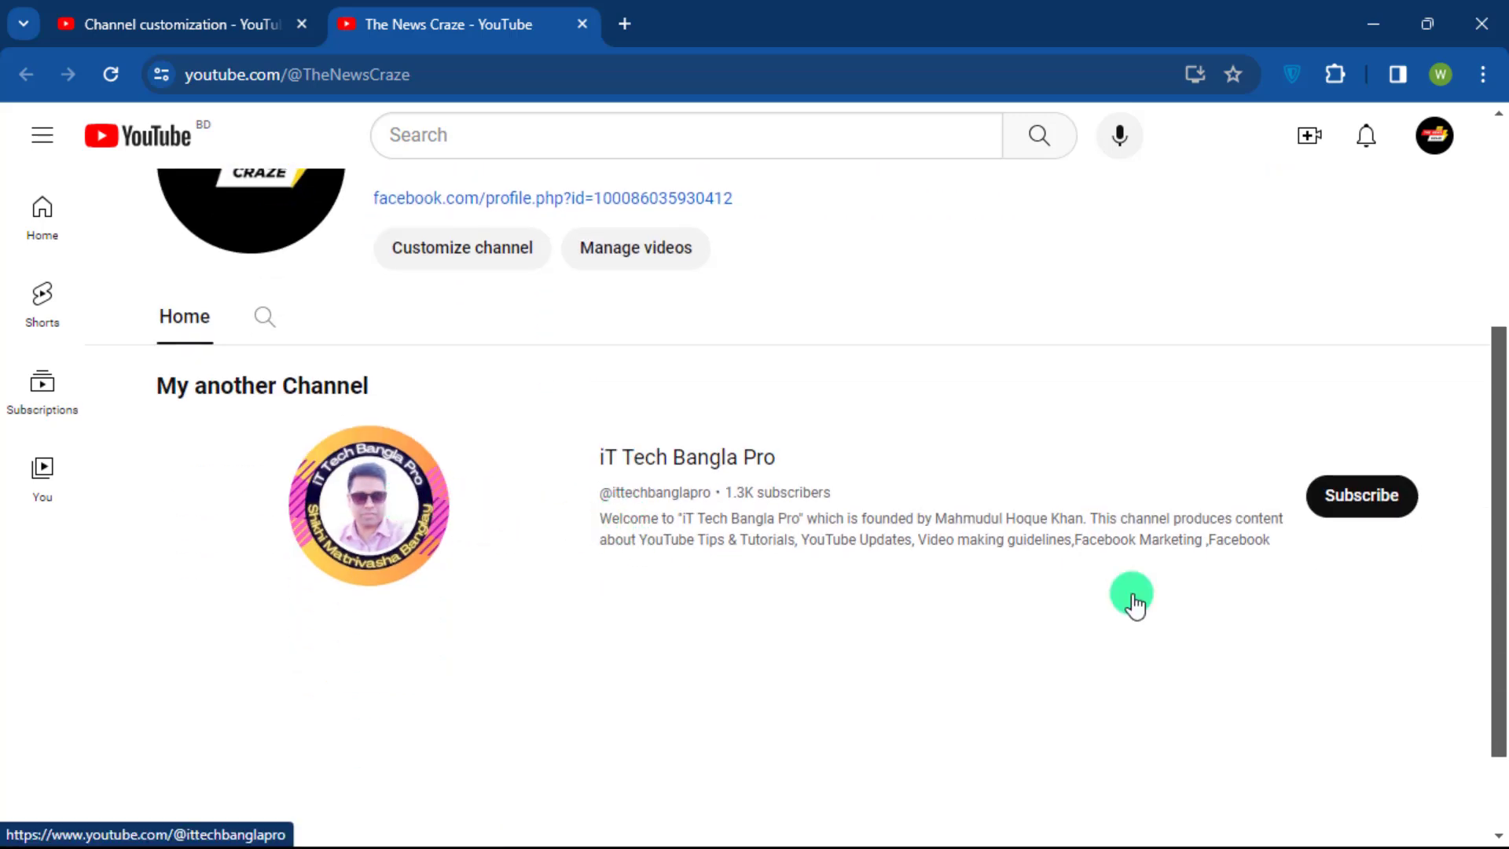
pyautogui.scroll(5, 1312, 569)
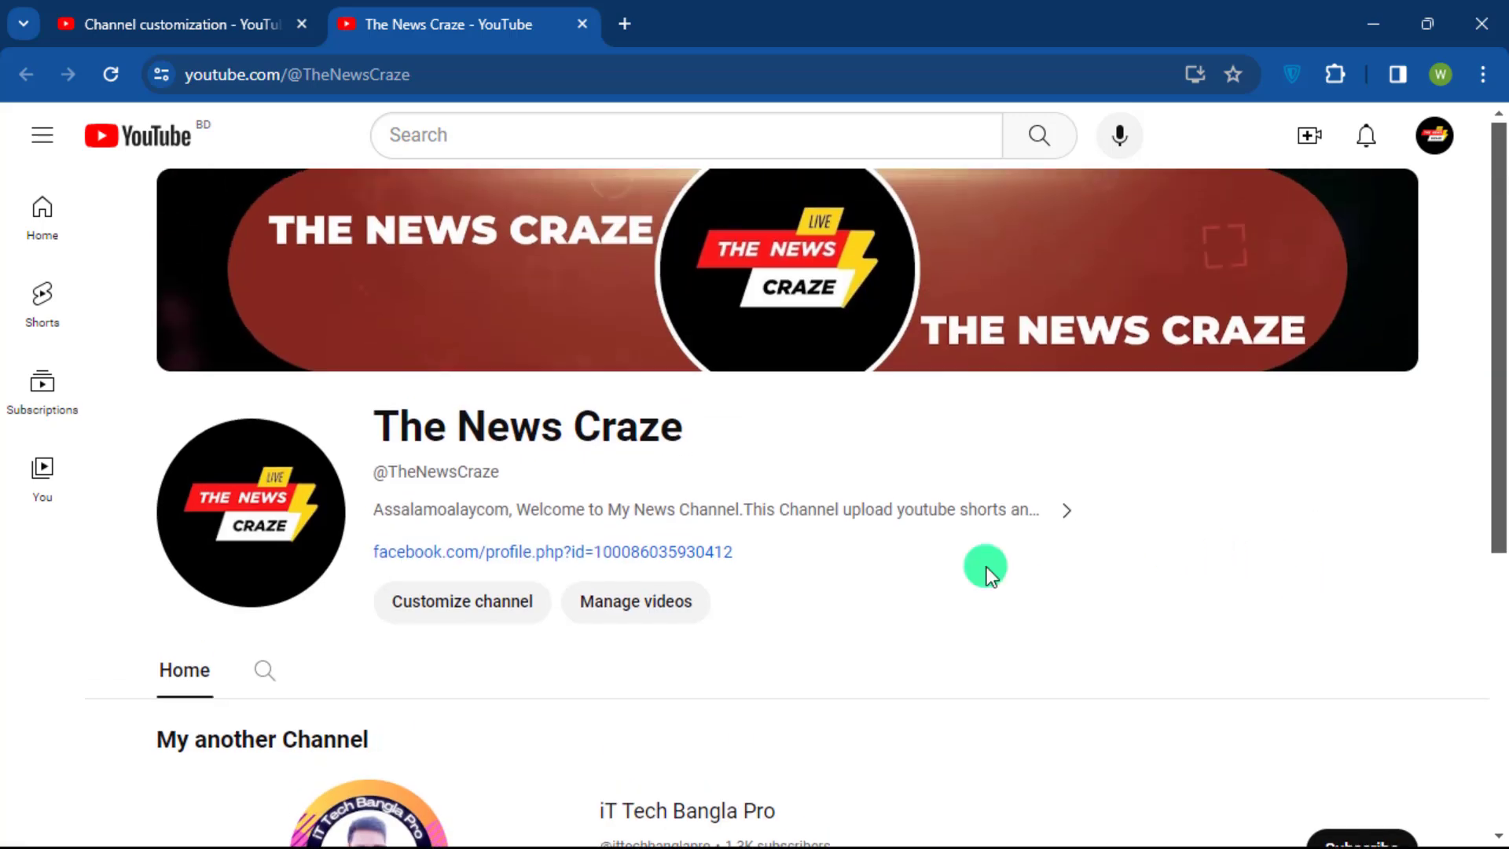
# - Go to YouTube Studio and set the channel's country of residence to Bangladesh in the channel settings
pyautogui.moveTo(1375, 196)
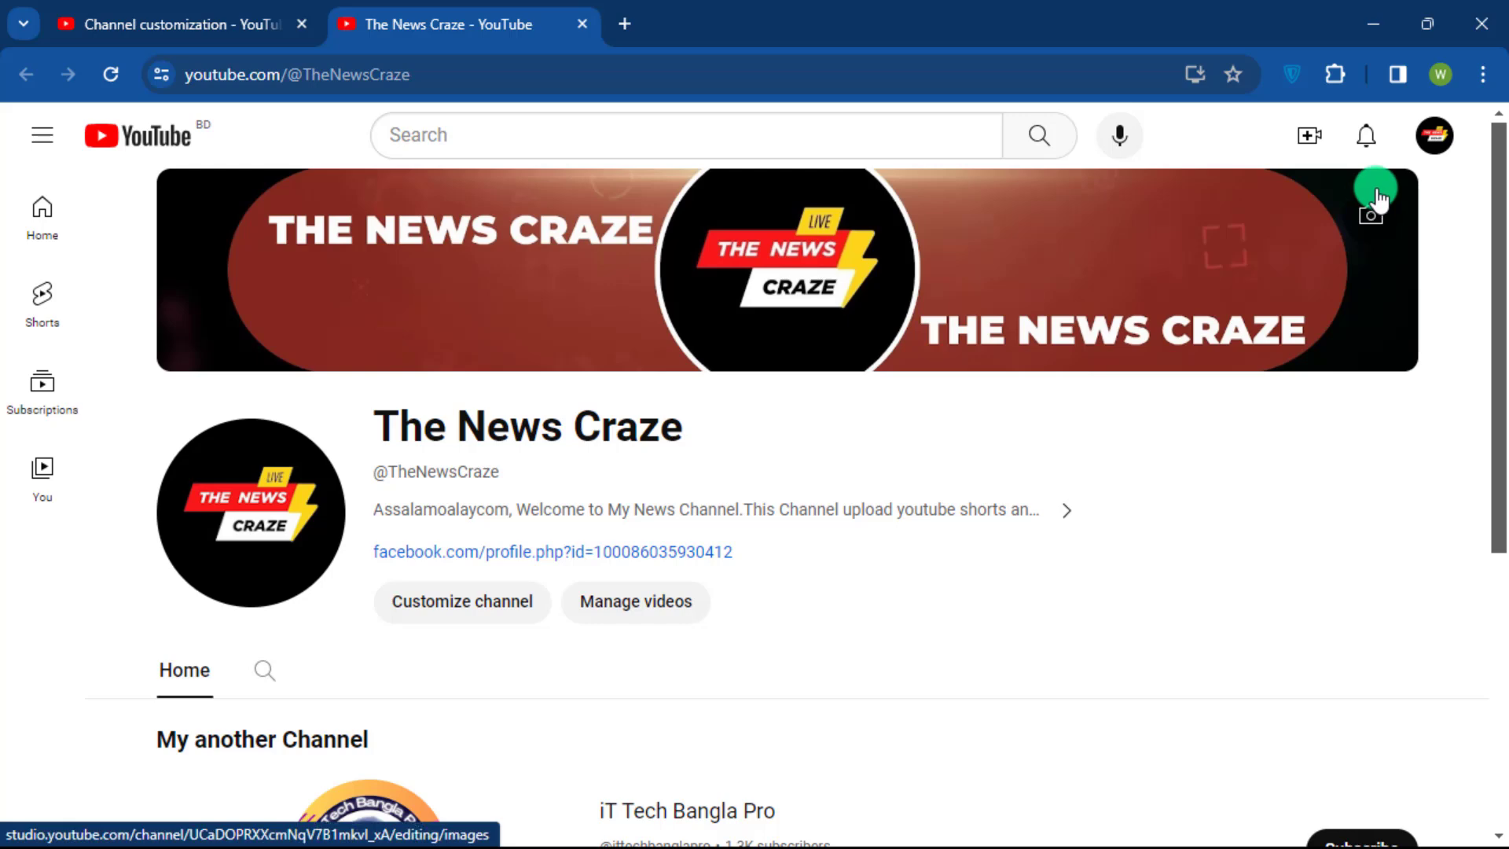
pyautogui.click(1438, 142)
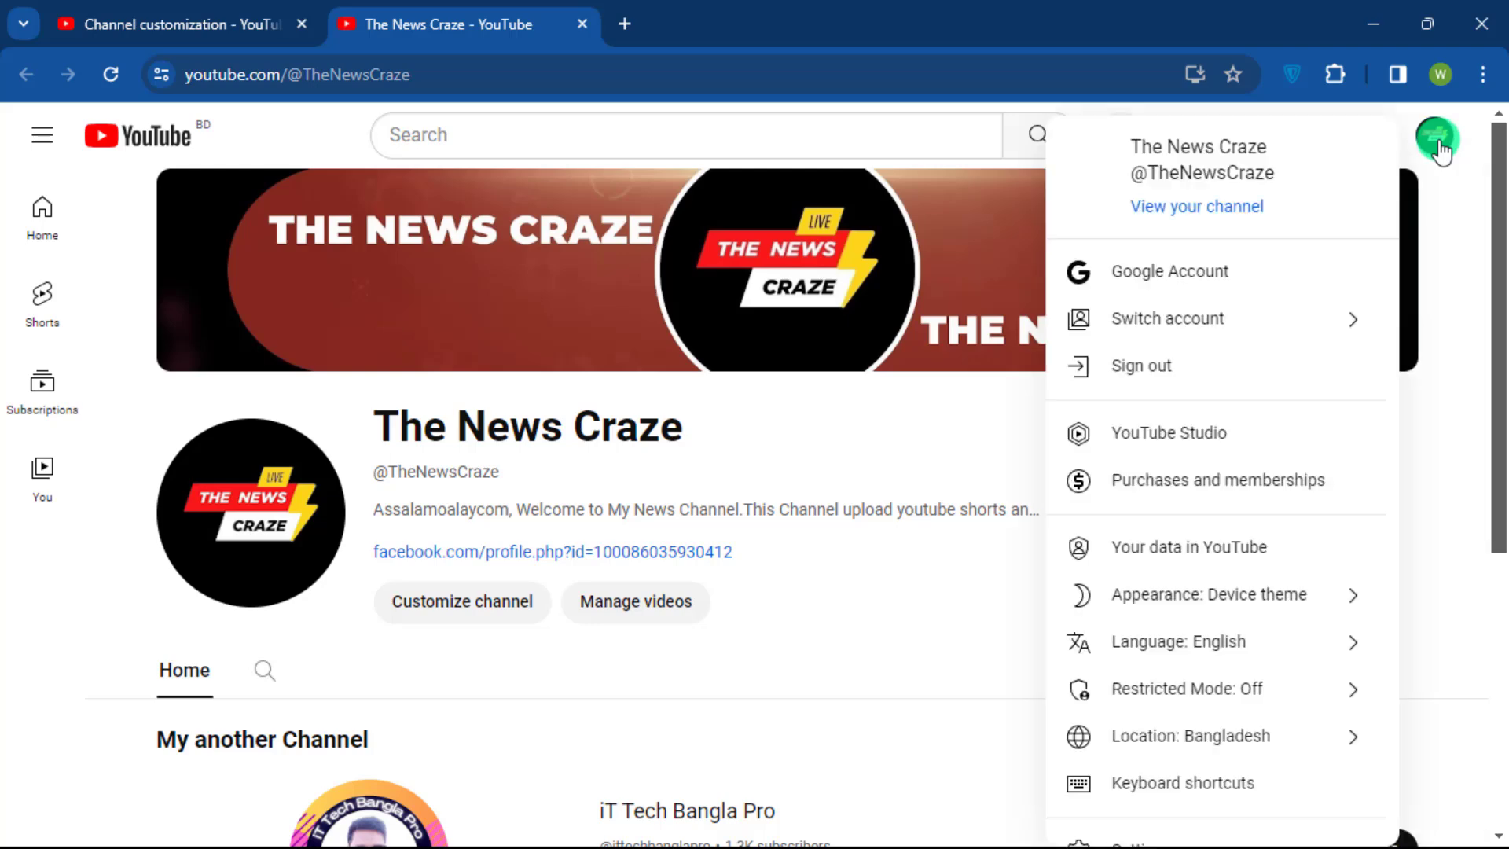
pyautogui.click(1223, 432)
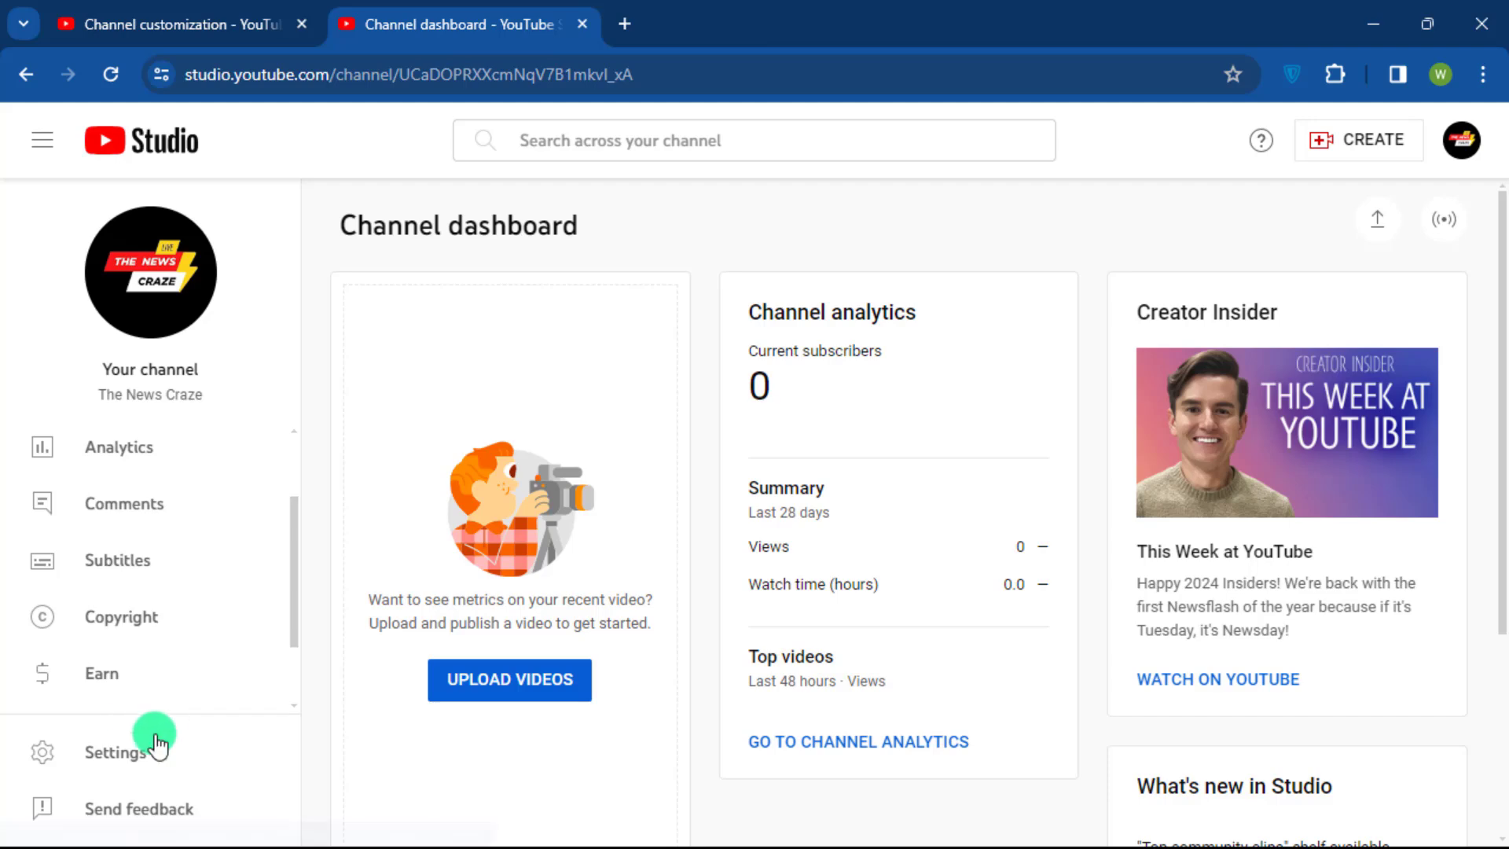
pyautogui.click(137, 763)
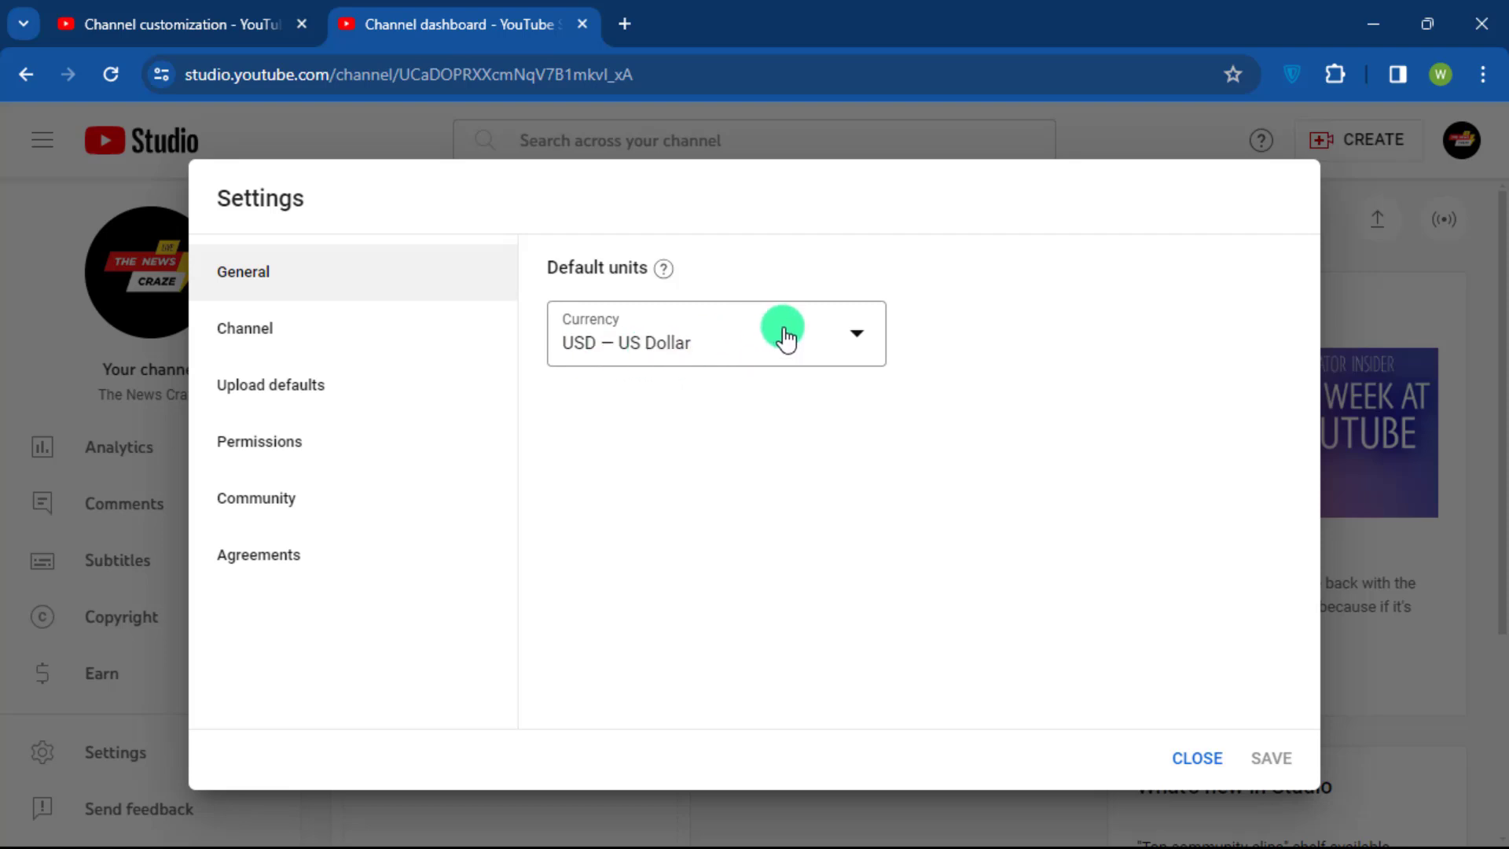
pyautogui.click(246, 334)
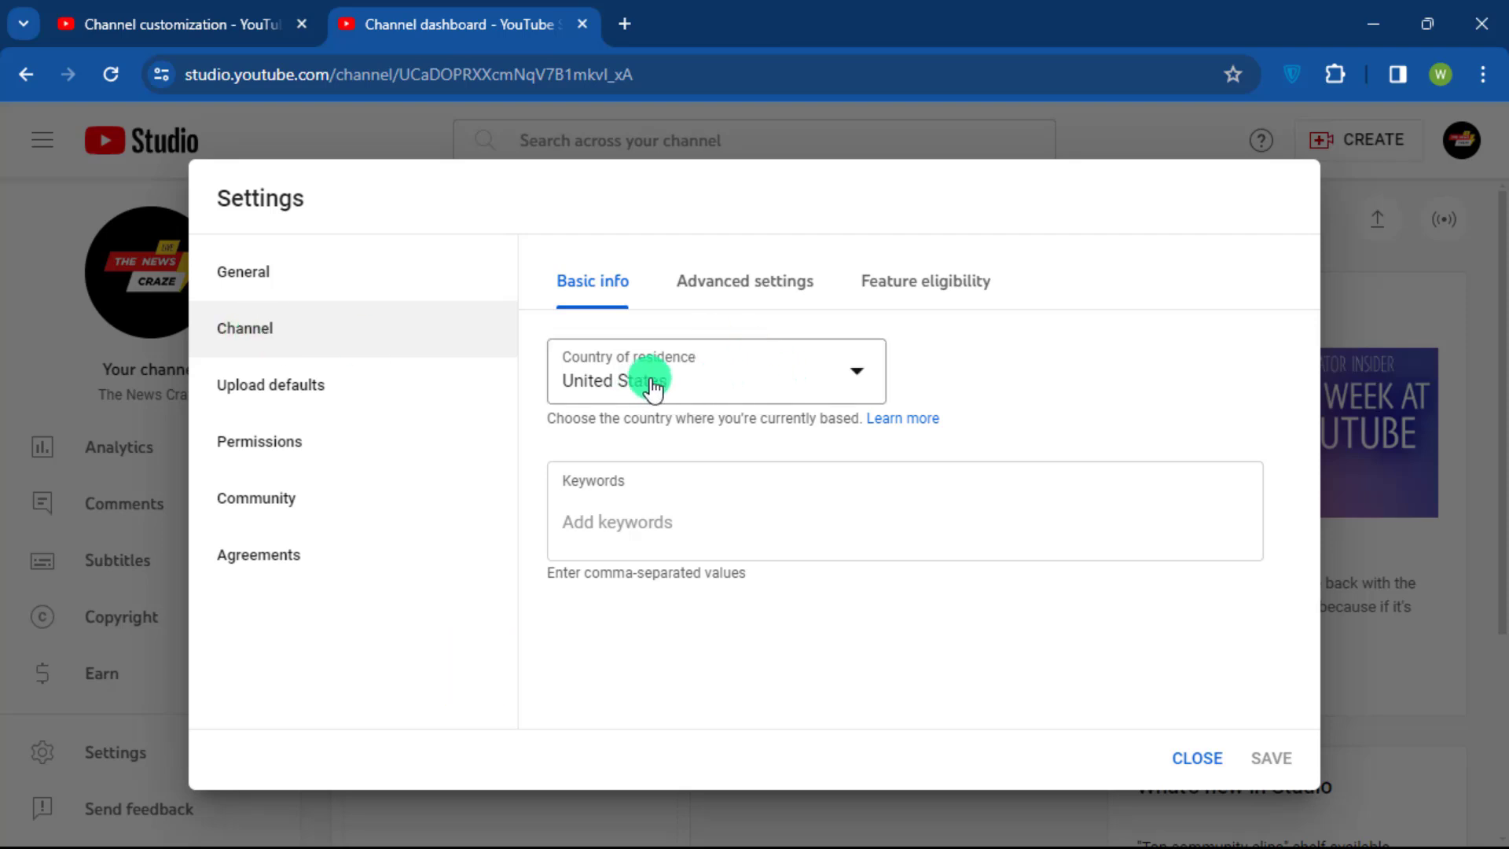
pyautogui.click(867, 378)
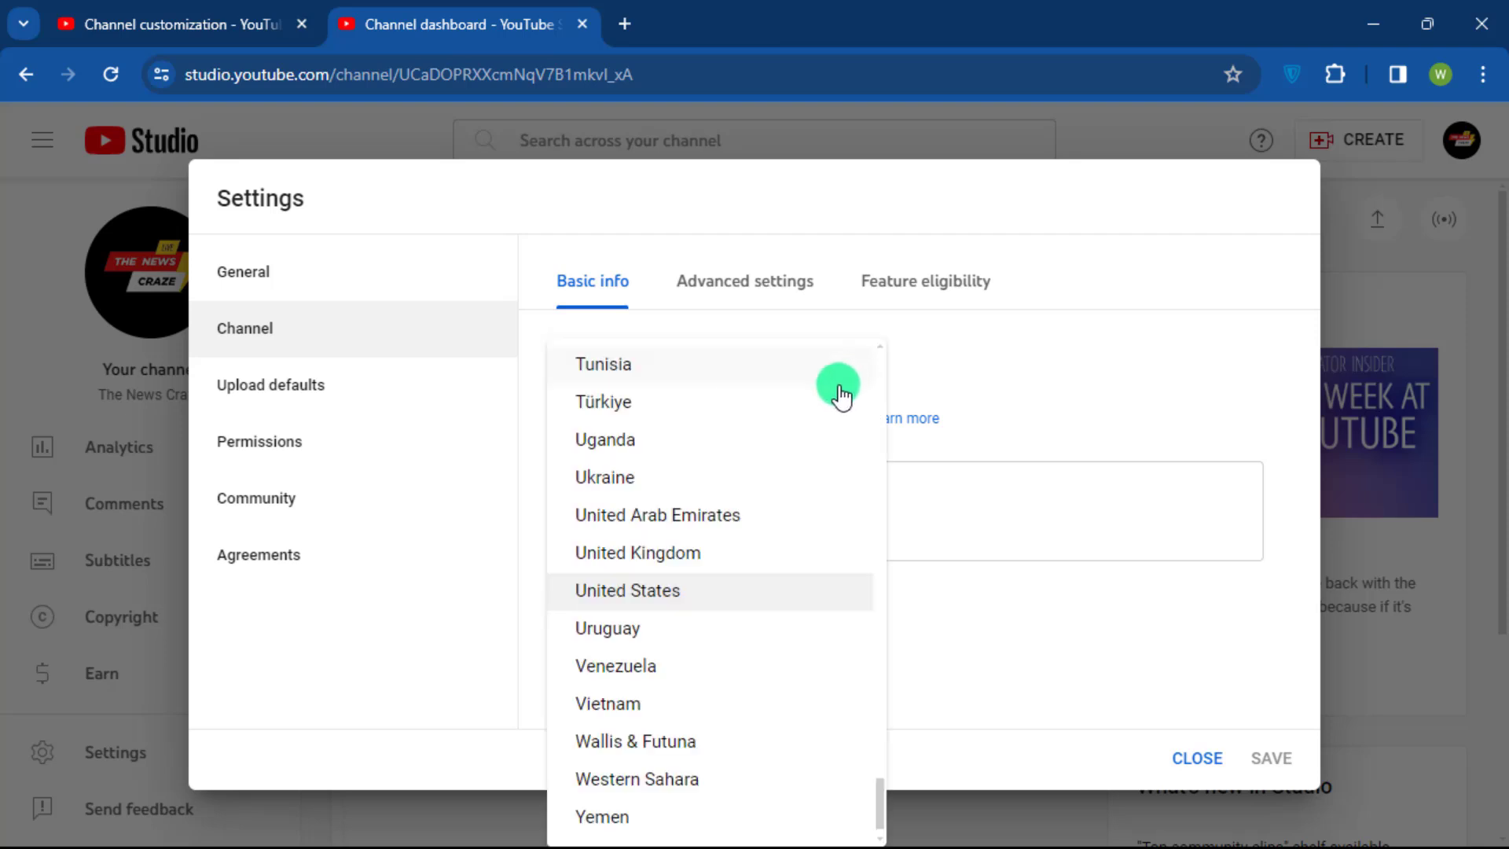
pyautogui.scroll(20, 708, 463)
pyautogui.click(623, 378)
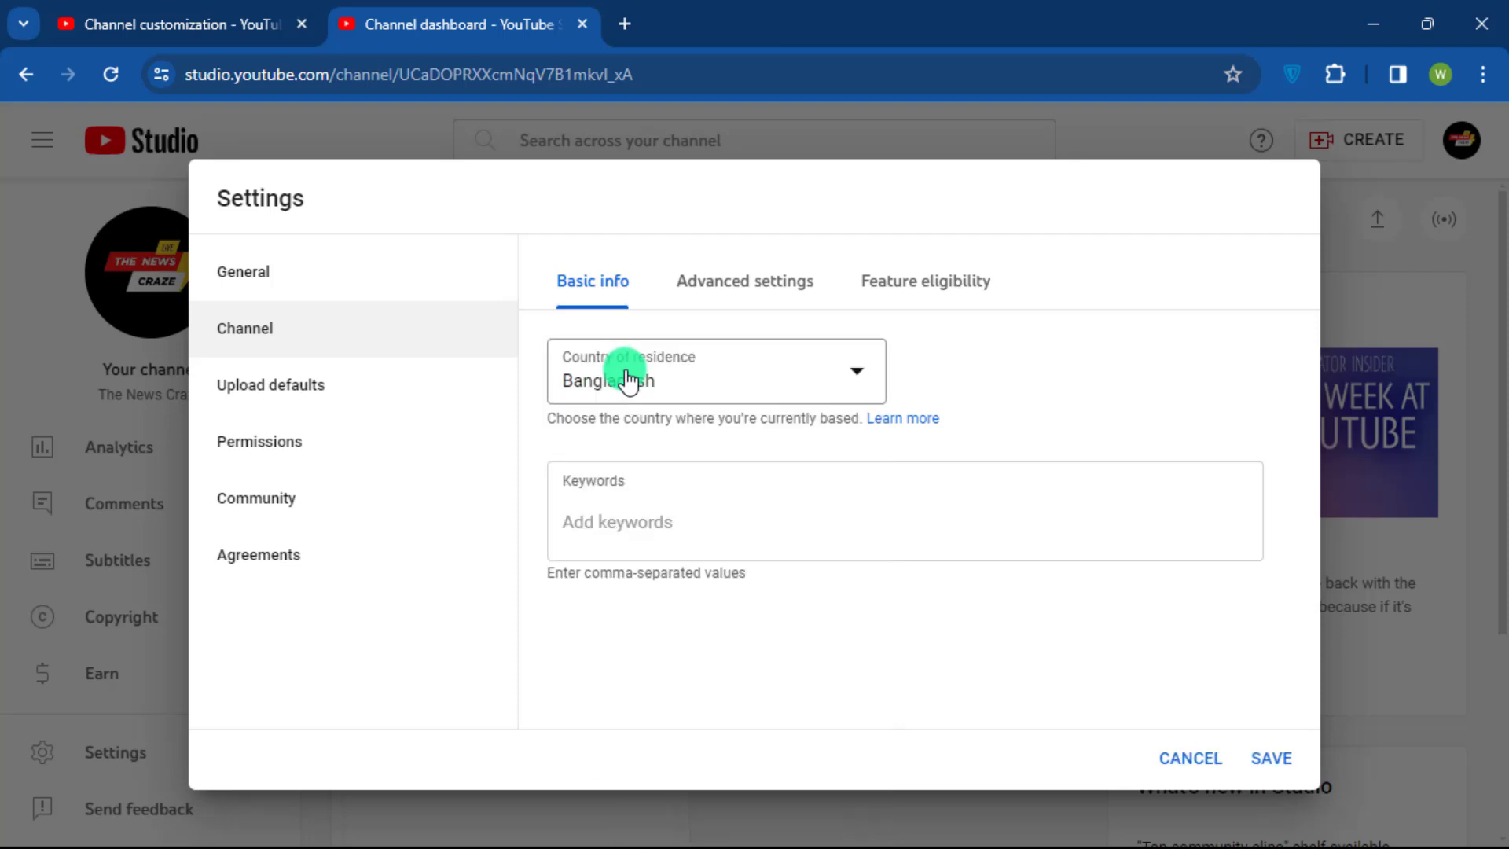
# - Add the channel keywords #Thenewscraze, #newstoday, #viralnews, #topnews, #recentnews, #trendingnews, #banglanews, #Traditionnews, #historynews, #culturalnews and #banladeshinews, and save the settings
pyautogui.click(663, 520)
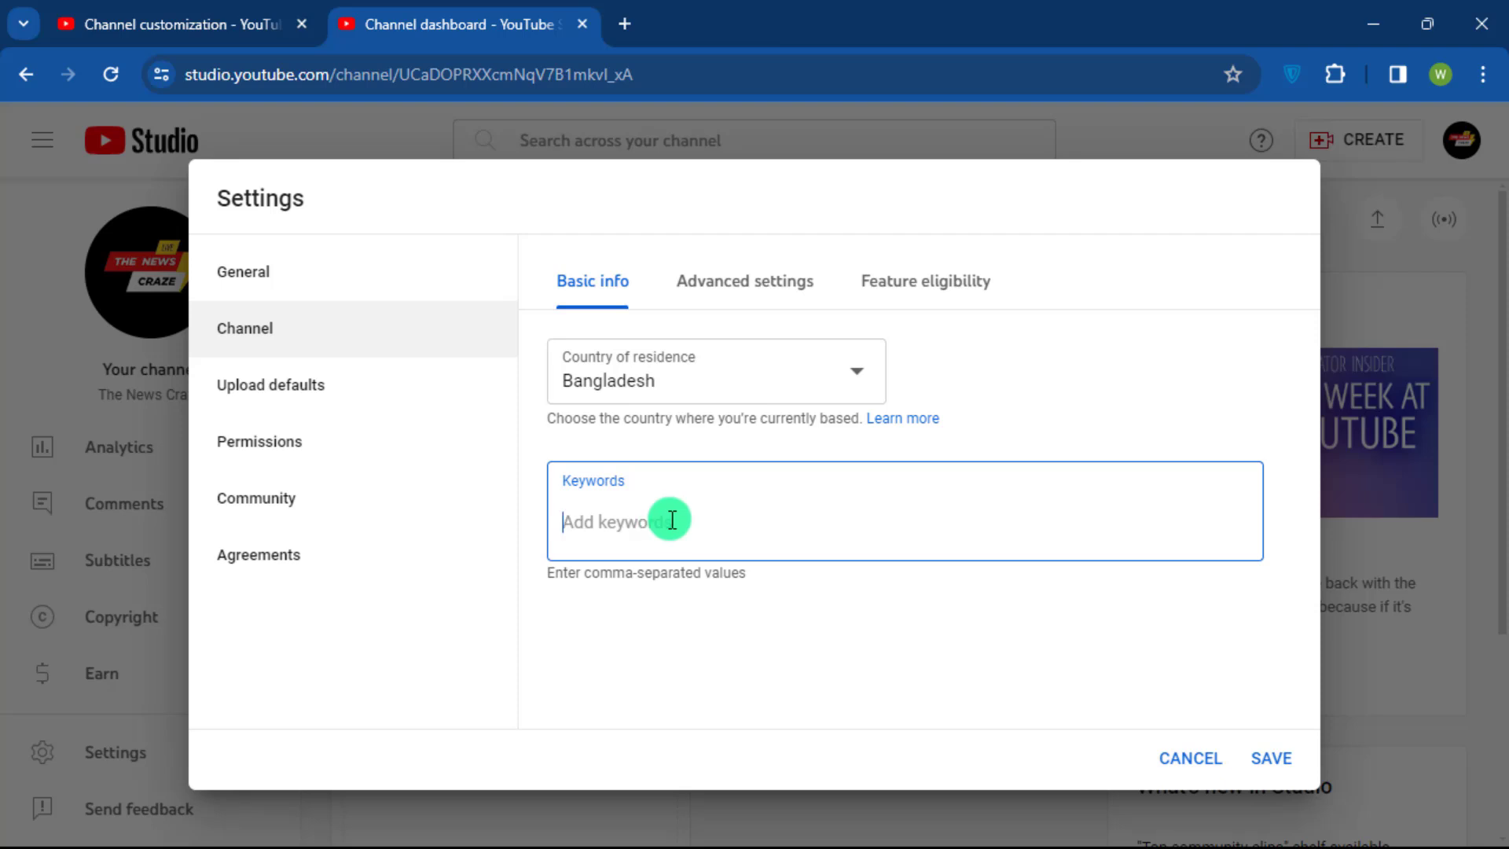
pyautogui.write('#Thenewscraze,#newstoday,#viralnews,#topnews,#recentnews,#trendingnews,#banglanews,#Traditionnews,#historynews,#culturalnews,#banladeshinews')
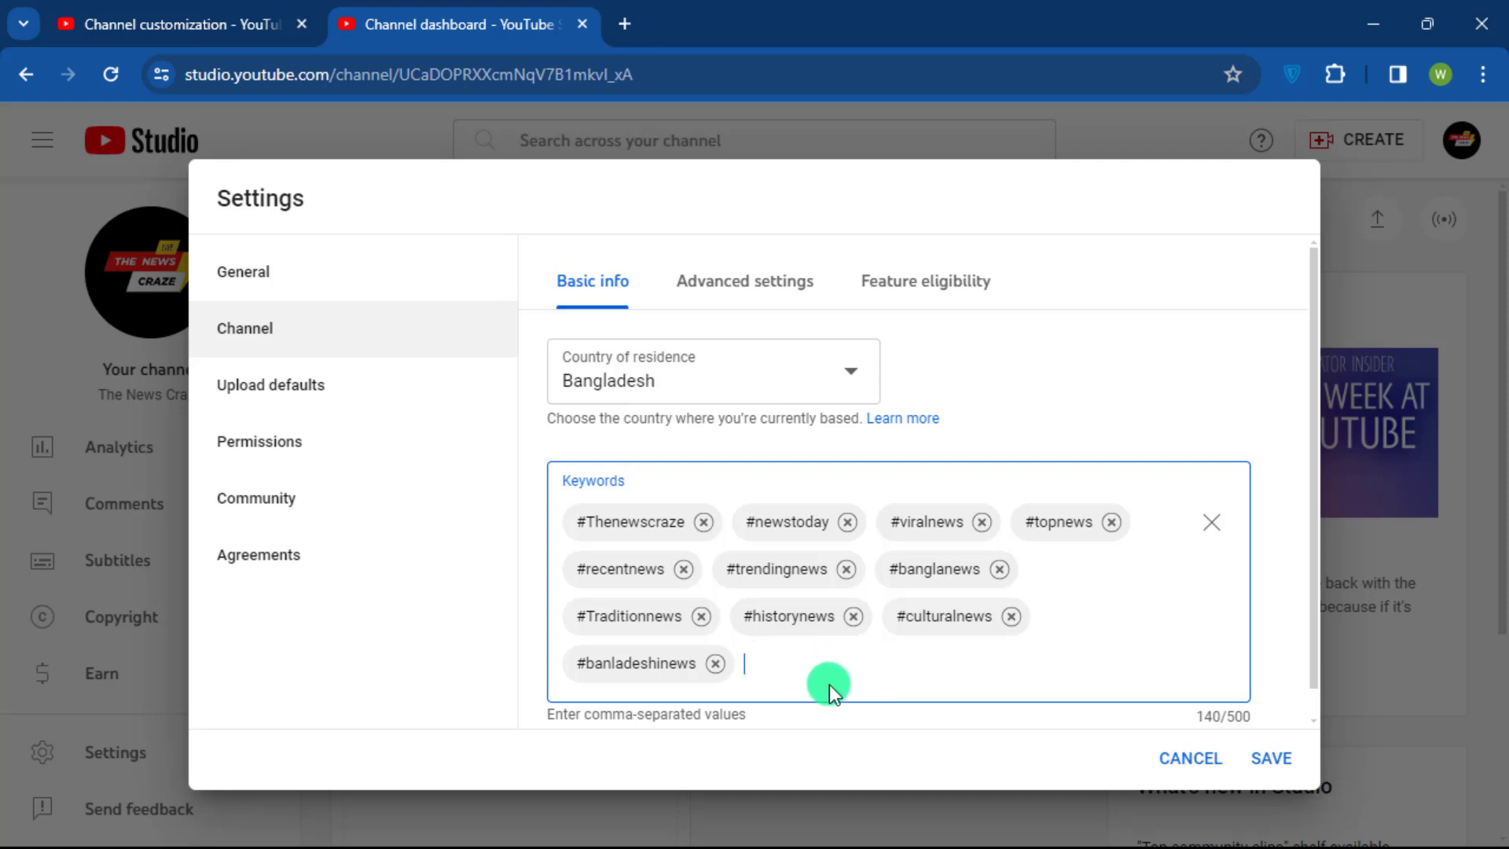
pyautogui.scroll(-1, 904, 672)
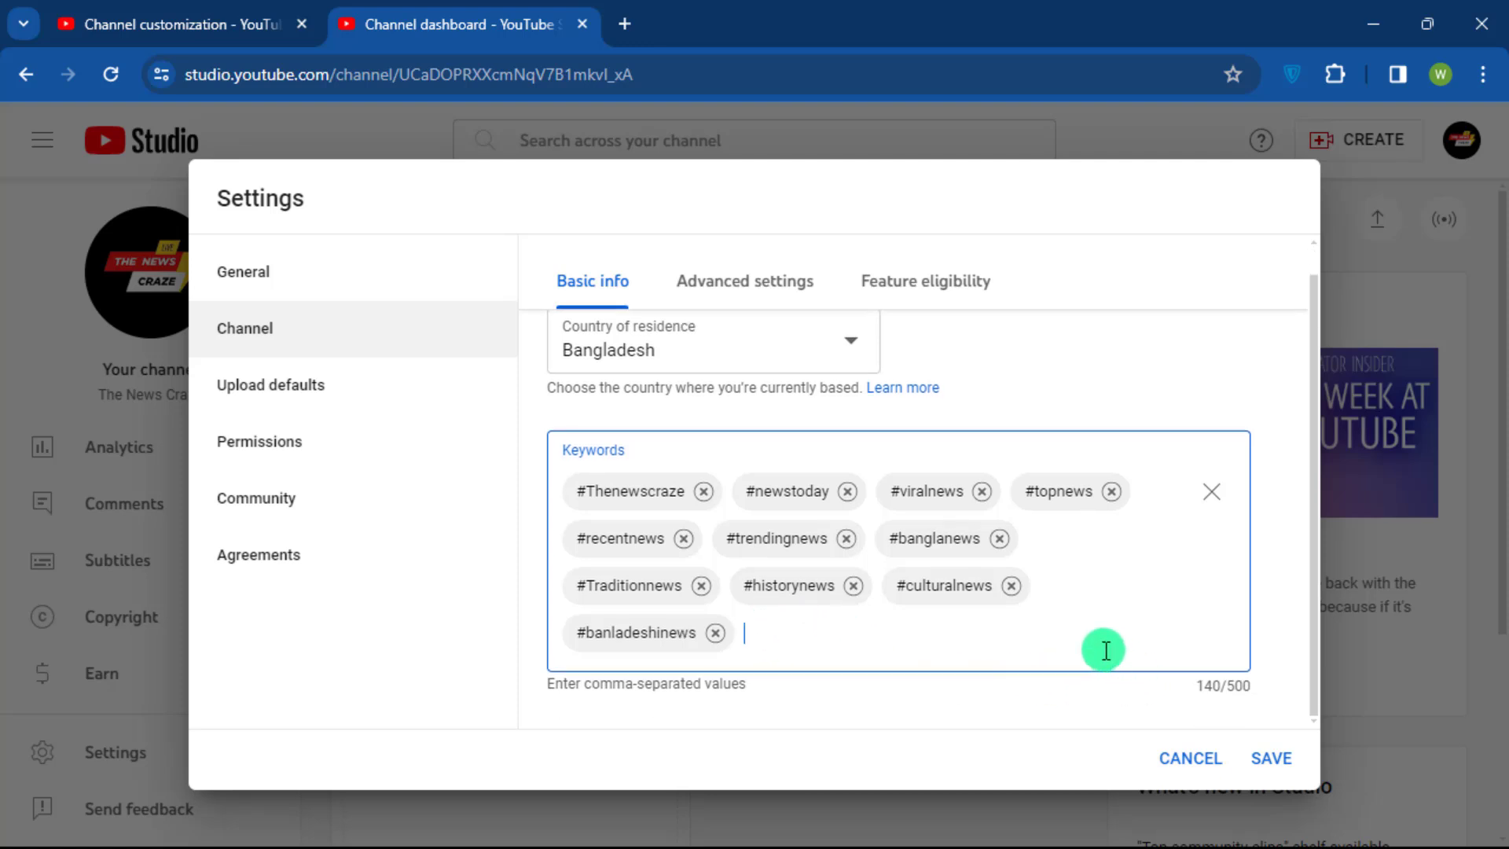
pyautogui.click(1270, 759)
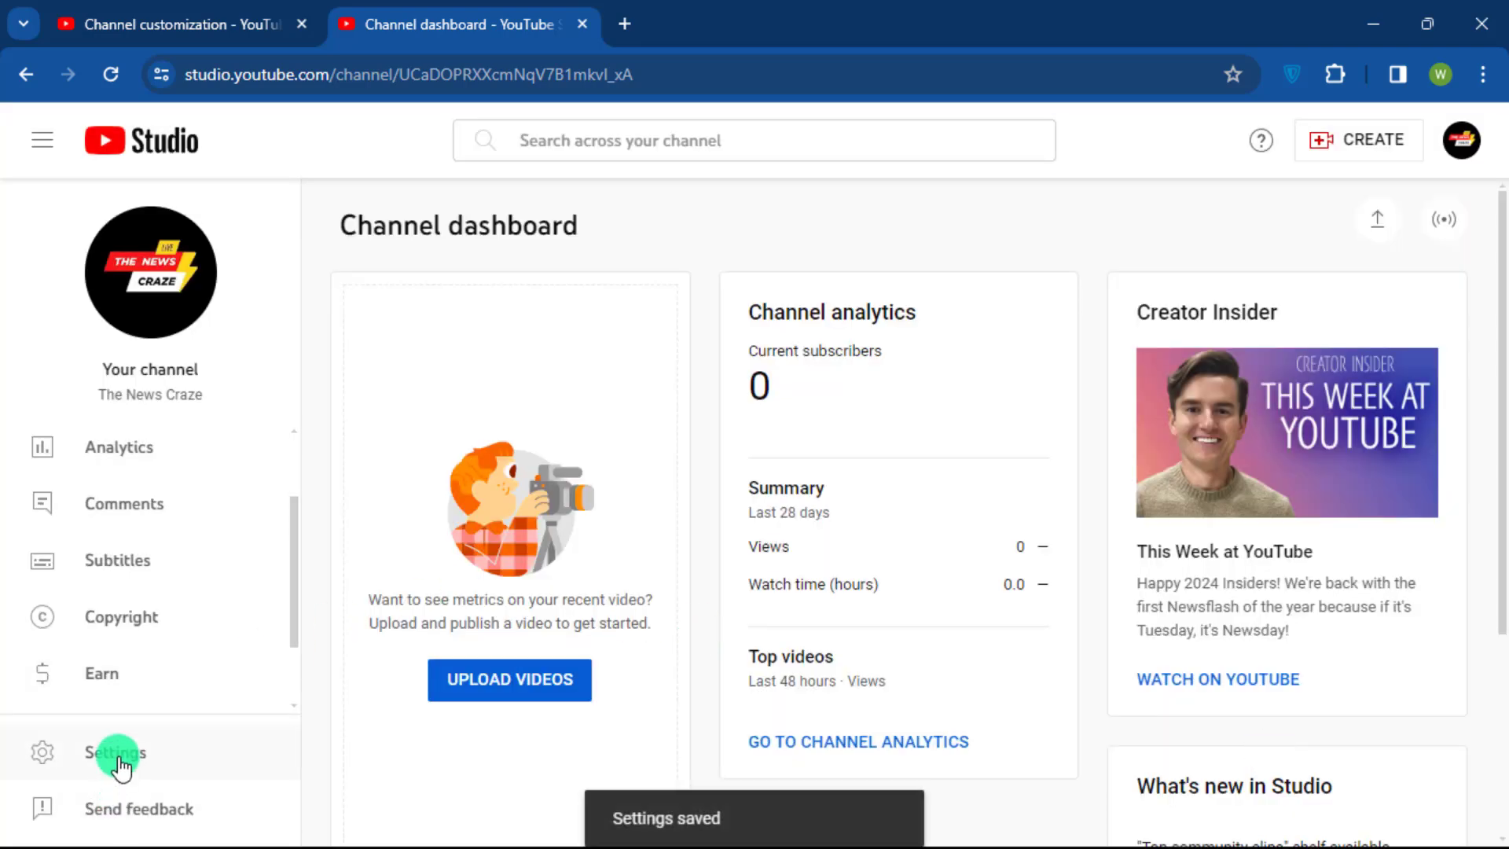
# - Reopen the channel settings and review the advanced options, from the made-for-kids audience choice to clips
pyautogui.click(119, 761)
pyautogui.click(301, 318)
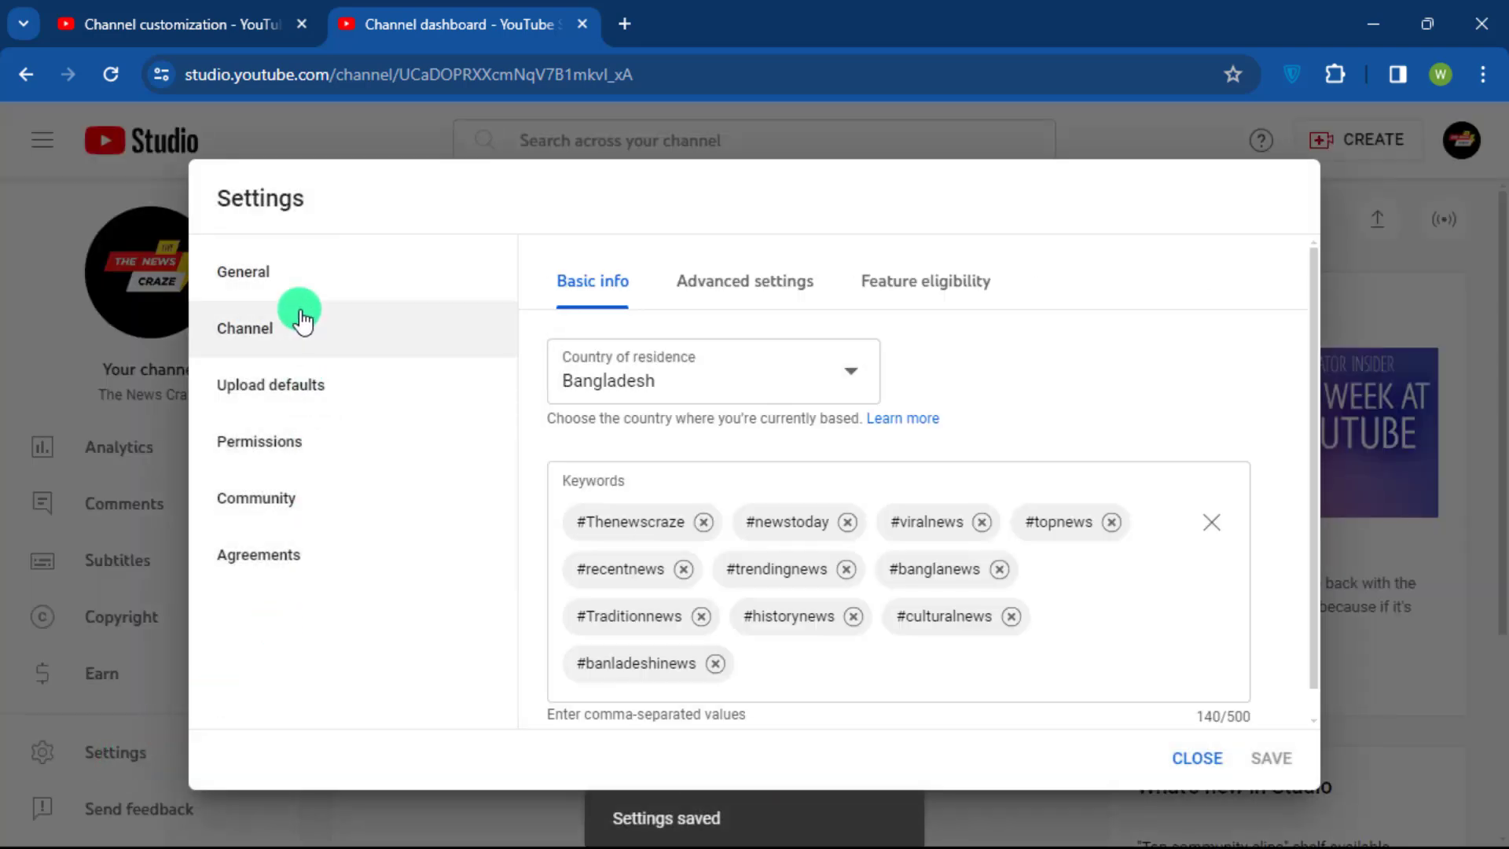
pyautogui.click(757, 295)
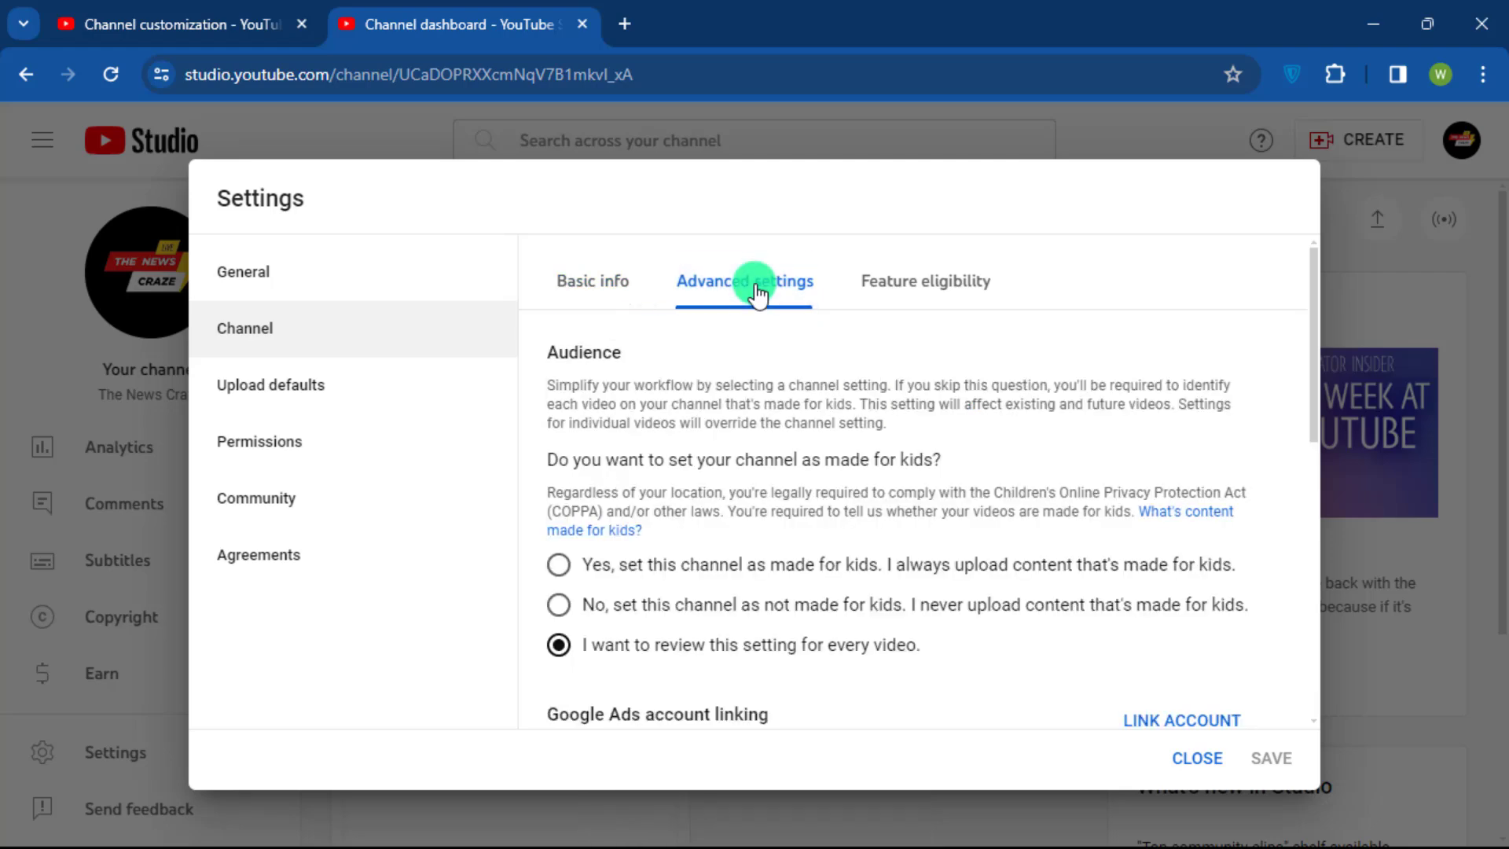
pyautogui.scroll(-10, 758, 522)
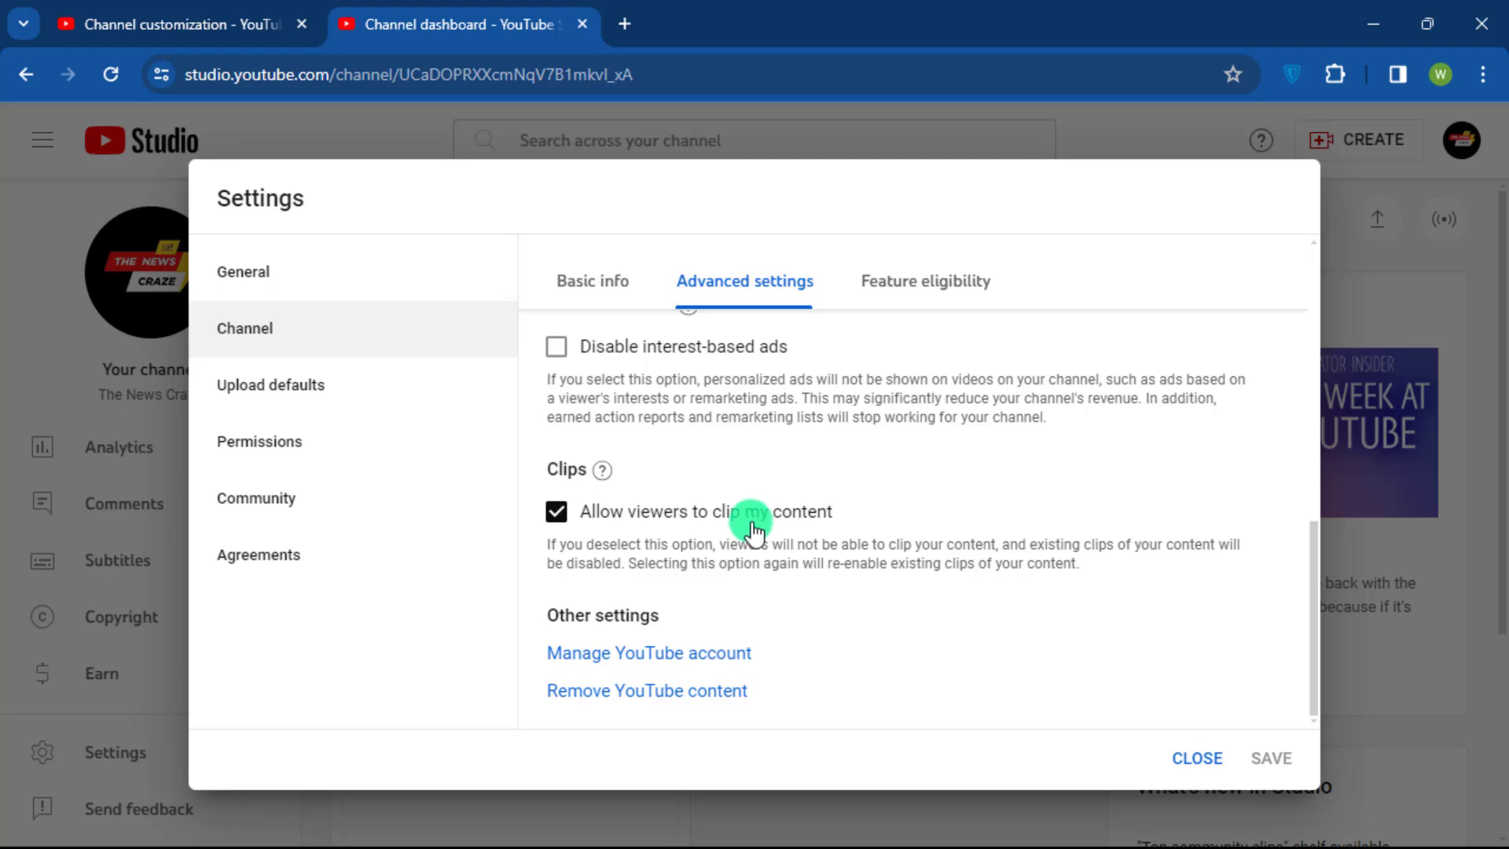
pyautogui.scroll(10, 753, 520)
pyautogui.scroll(1, 751, 525)
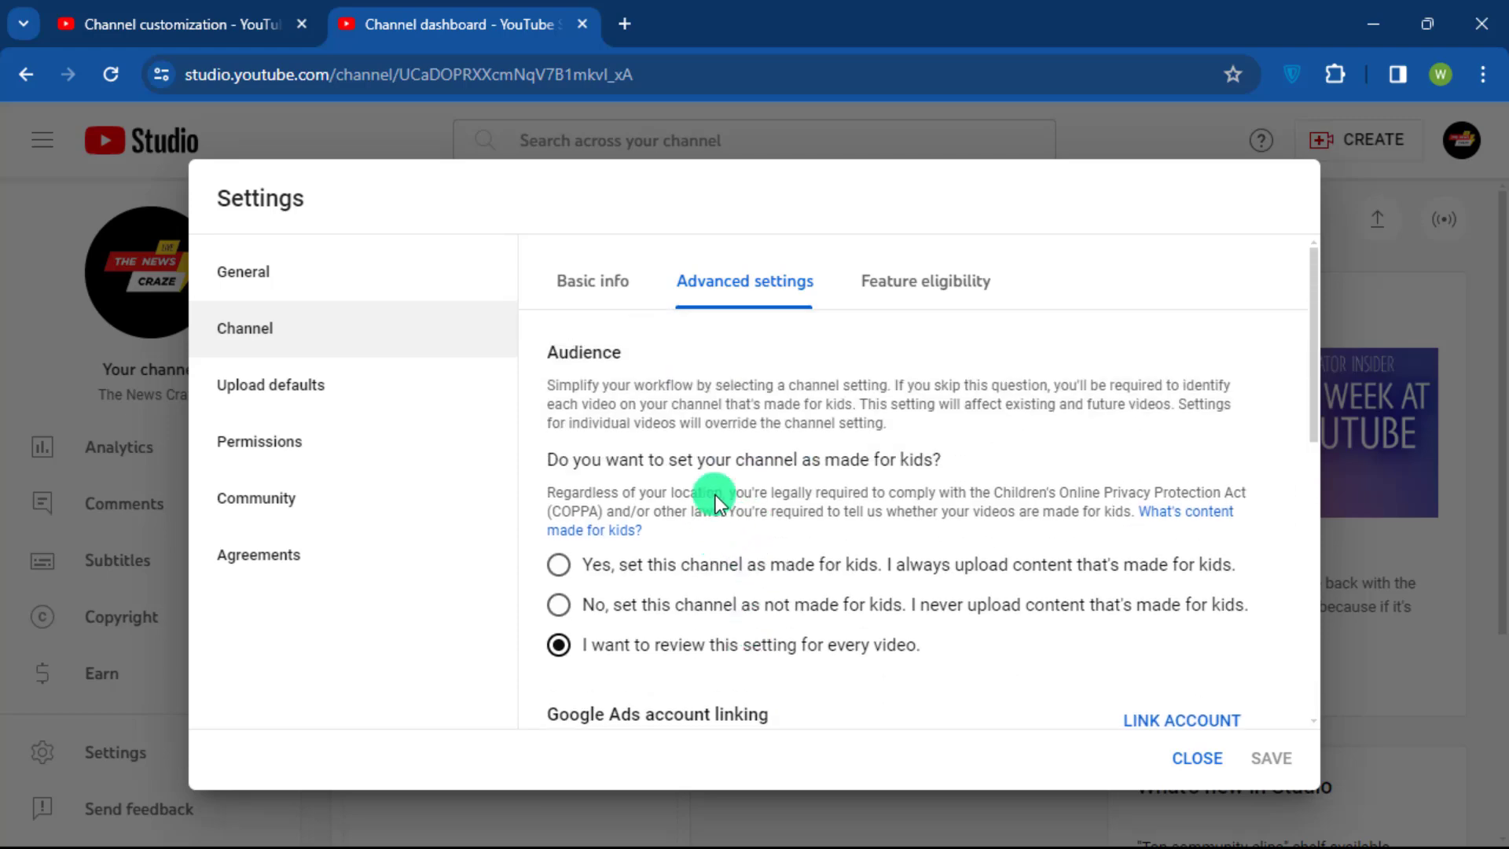
# - Check the channel's feature eligibility and examine the requirements for the intermediate features
pyautogui.click(928, 285)
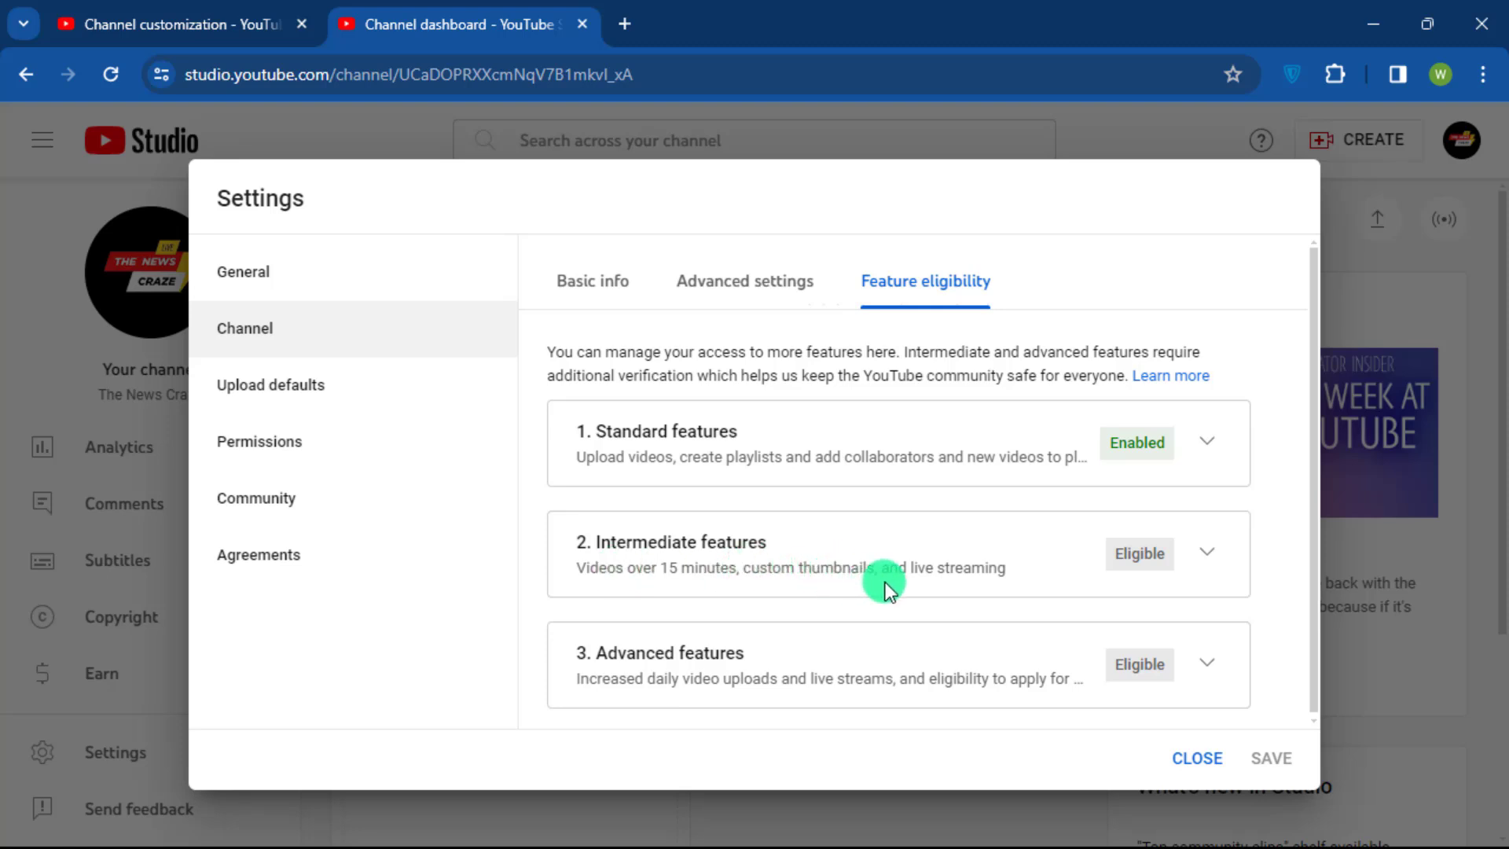
pyautogui.click(1214, 555)
pyautogui.scroll(-3, 1182, 611)
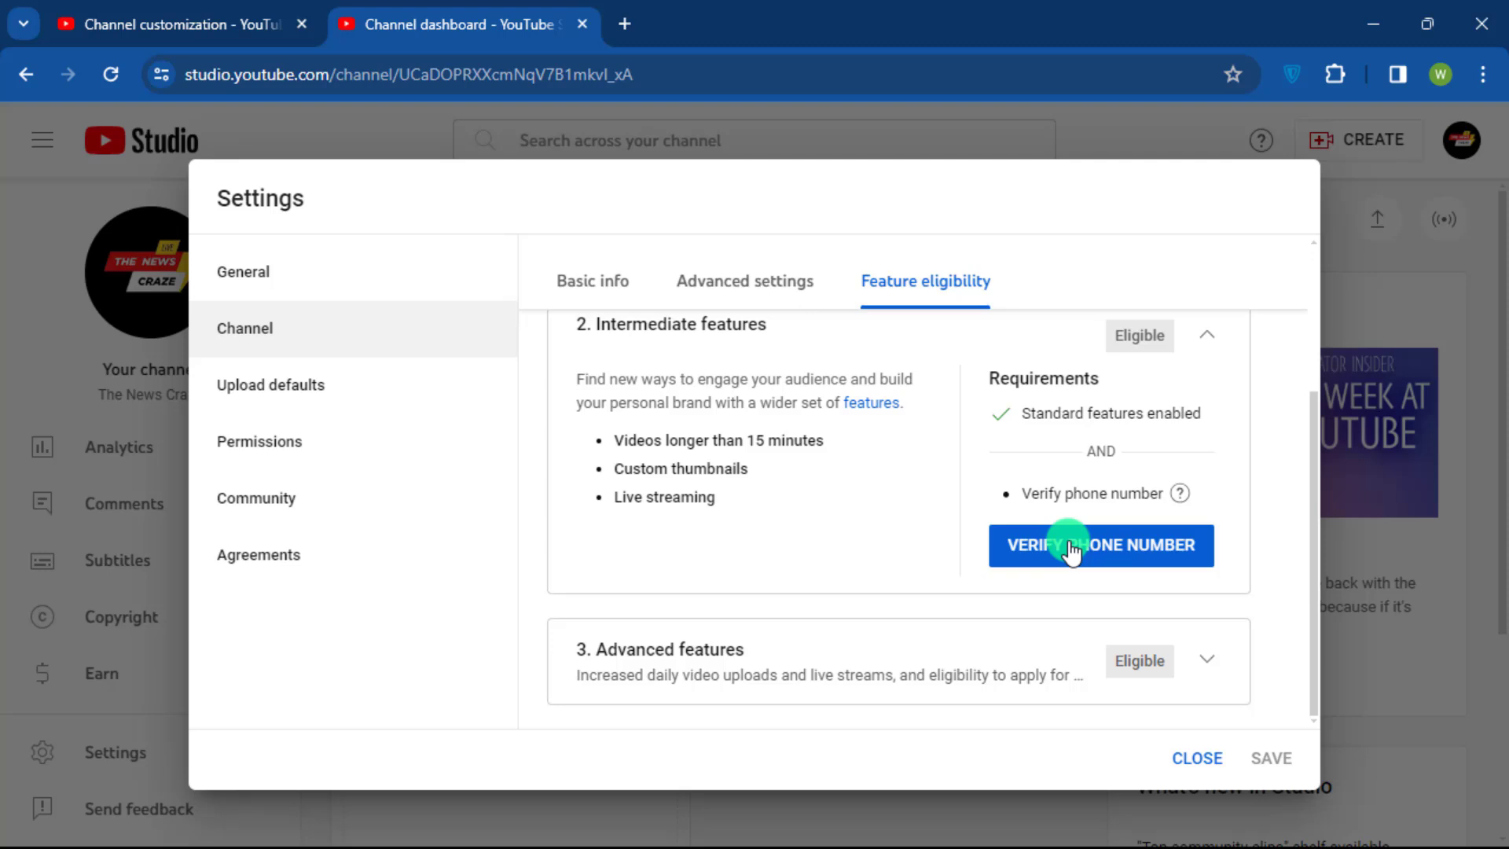
pyautogui.scroll(2, 1070, 550)
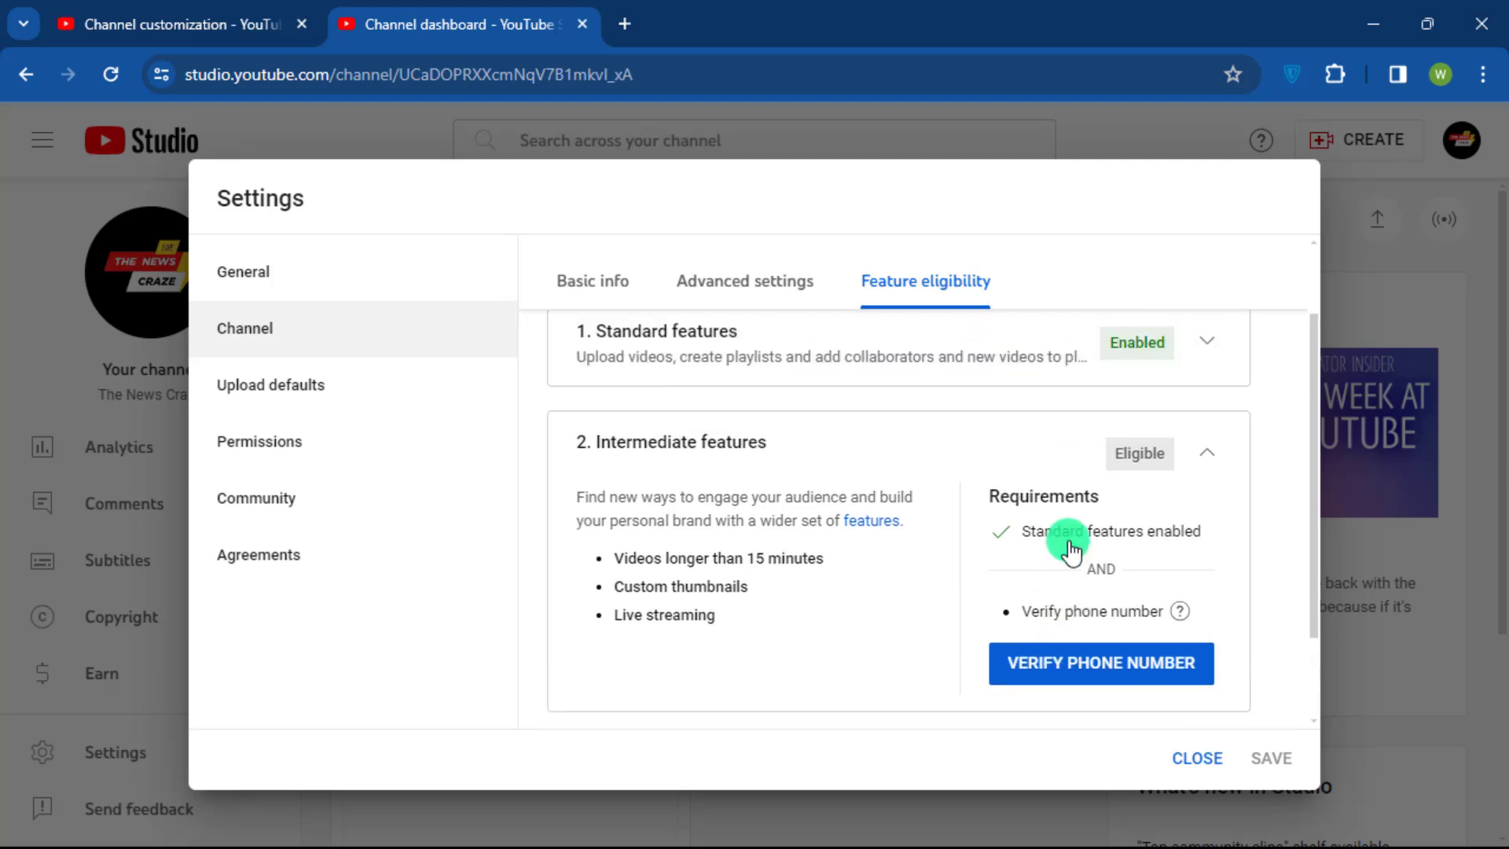
pyautogui.click(1217, 463)
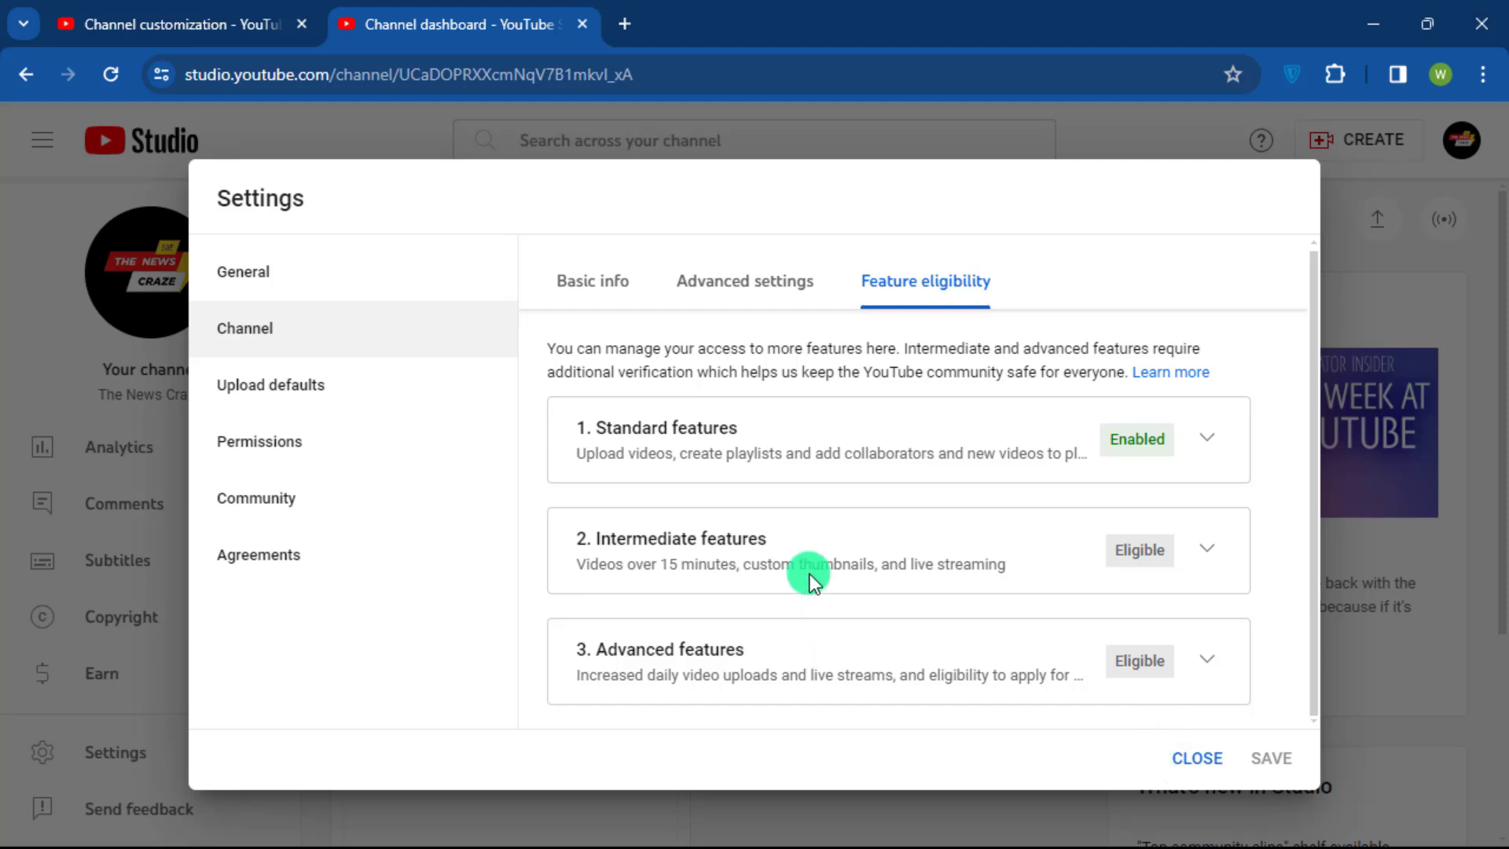
# - Review the basic upload defaults and set the default video visibility to Unlisted
pyautogui.click(301, 390)
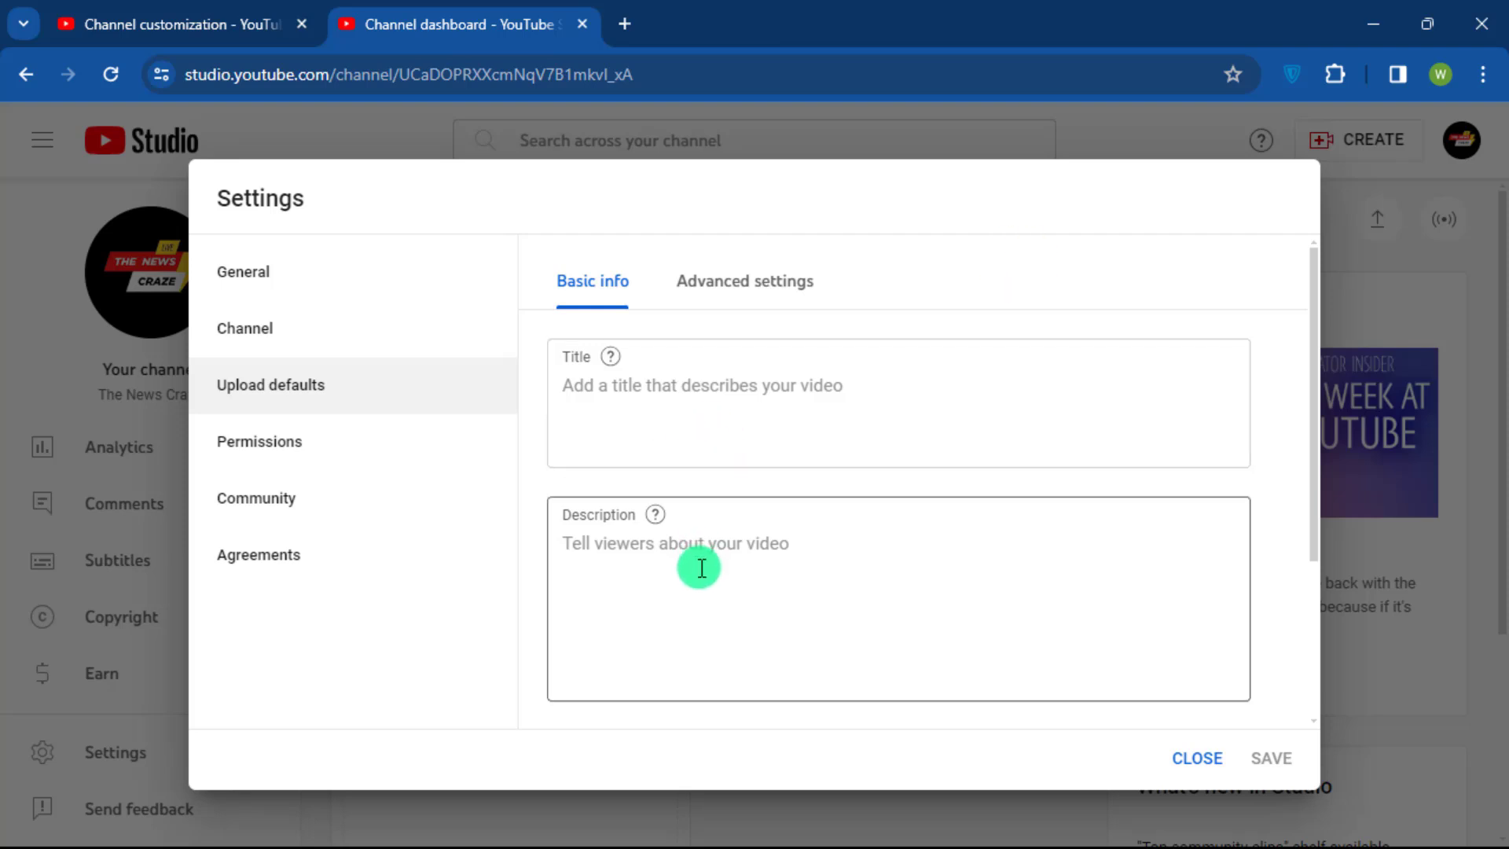
pyautogui.scroll(-3, 701, 567)
pyautogui.scroll(3, 702, 569)
pyautogui.scroll(-3, 652, 664)
pyautogui.scroll(-1, 657, 643)
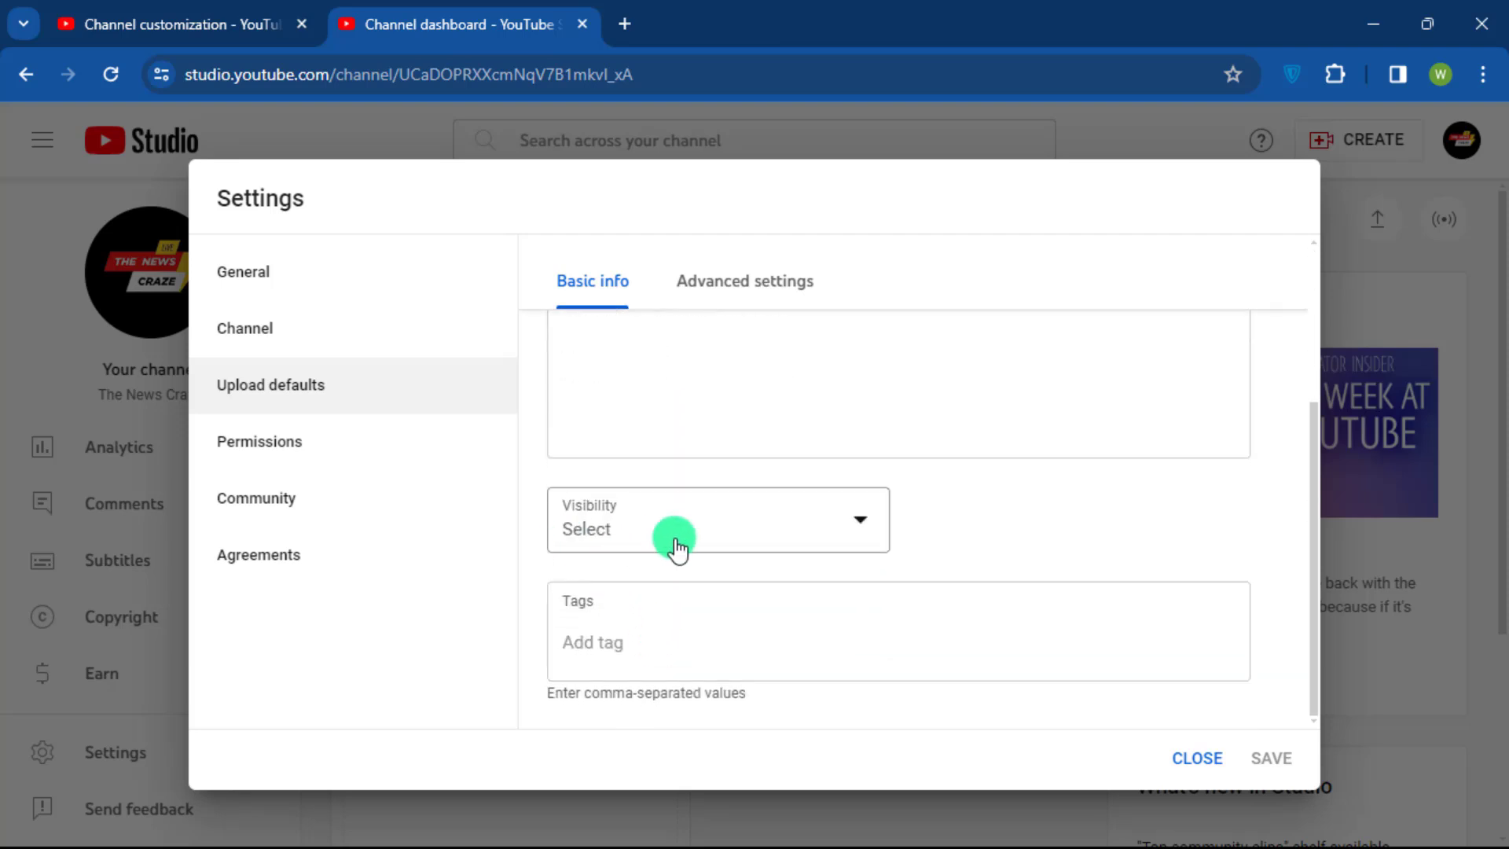
pyautogui.click(795, 537)
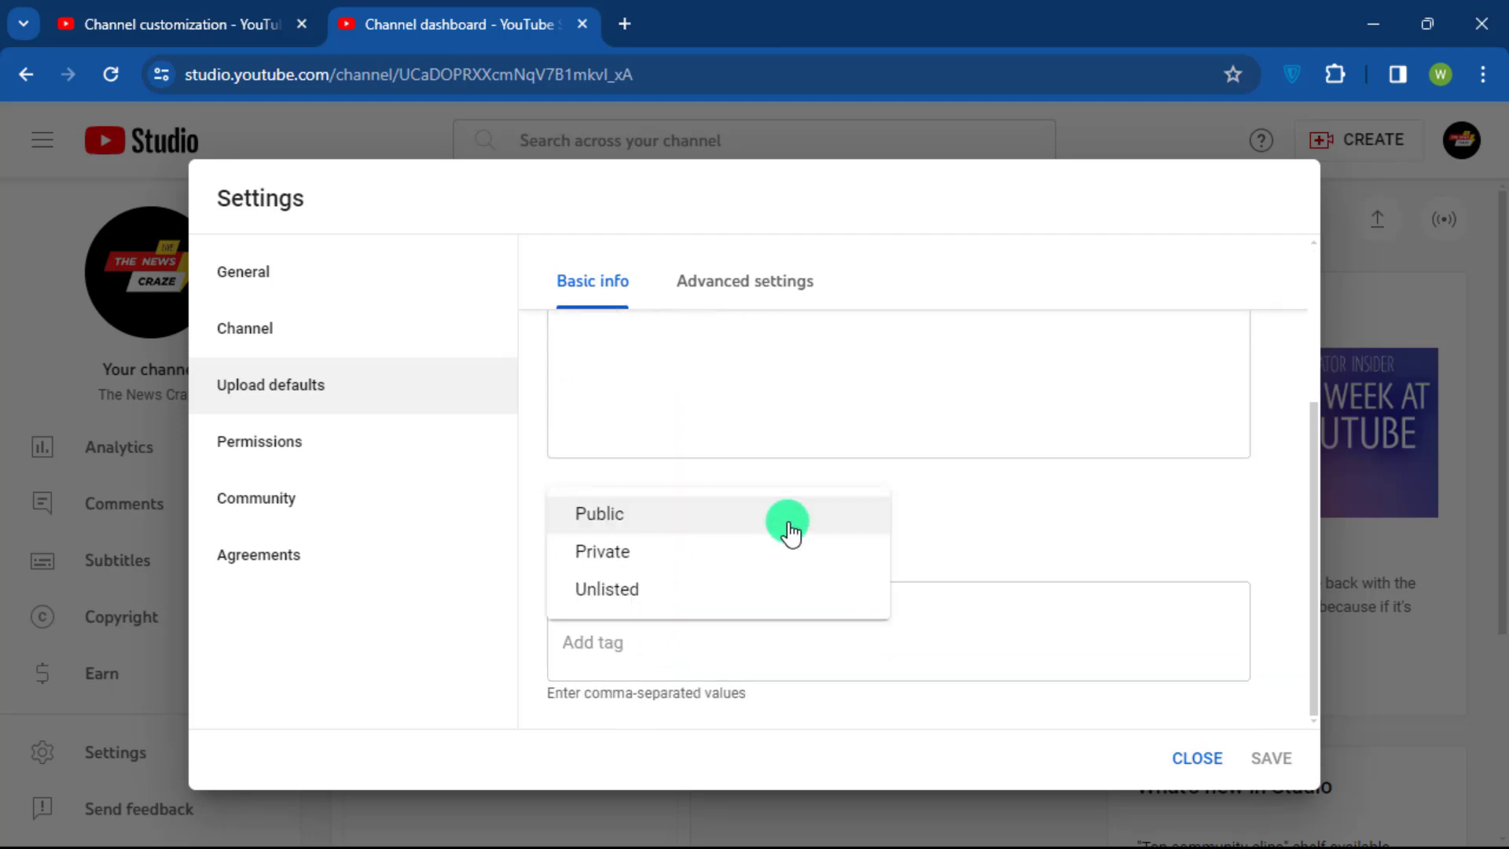
pyautogui.click(789, 535)
pyautogui.click(862, 525)
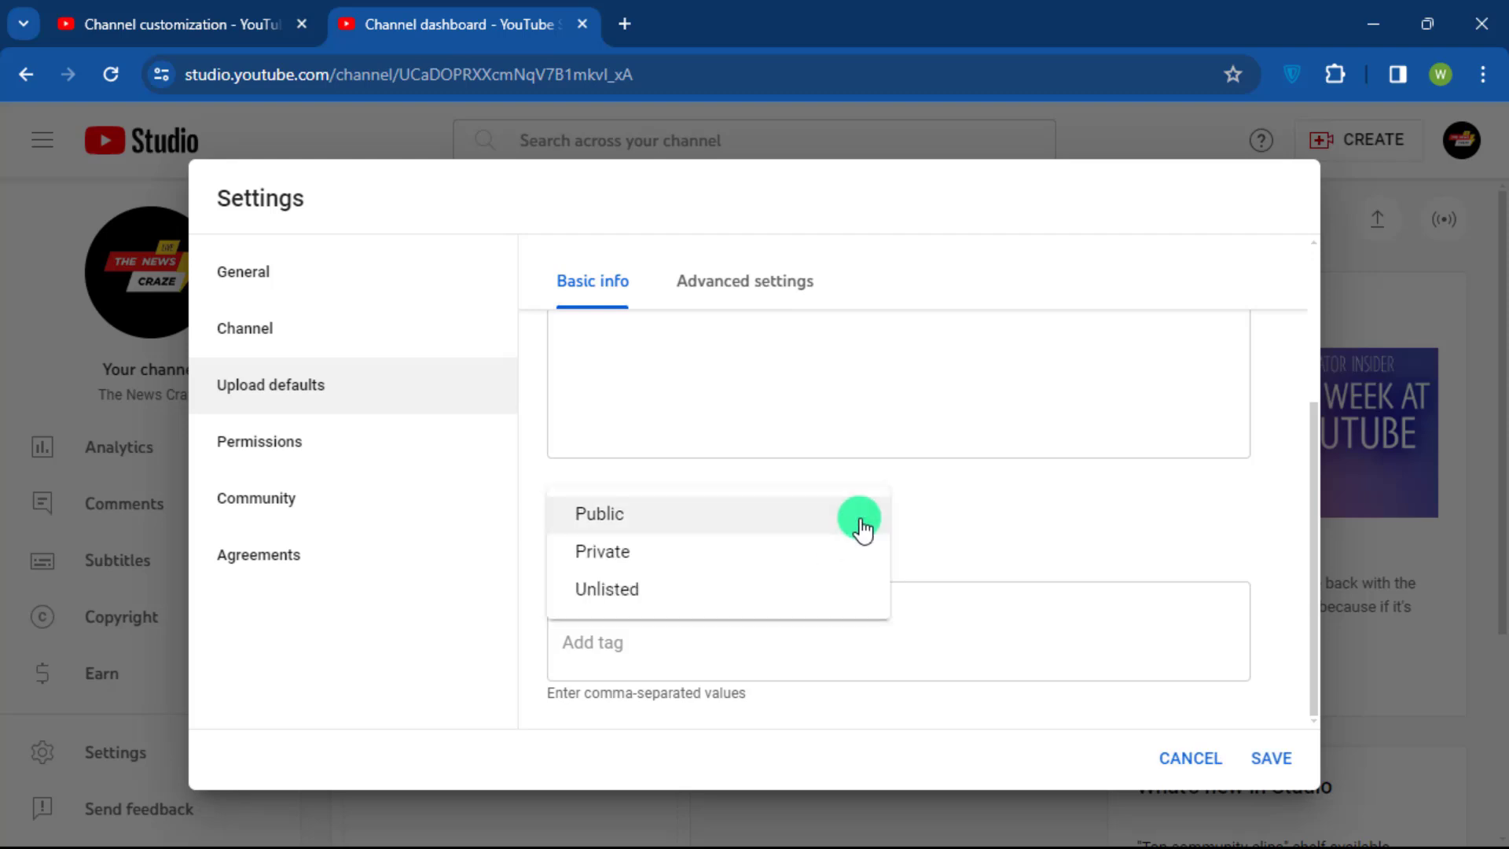
pyautogui.click(718, 589)
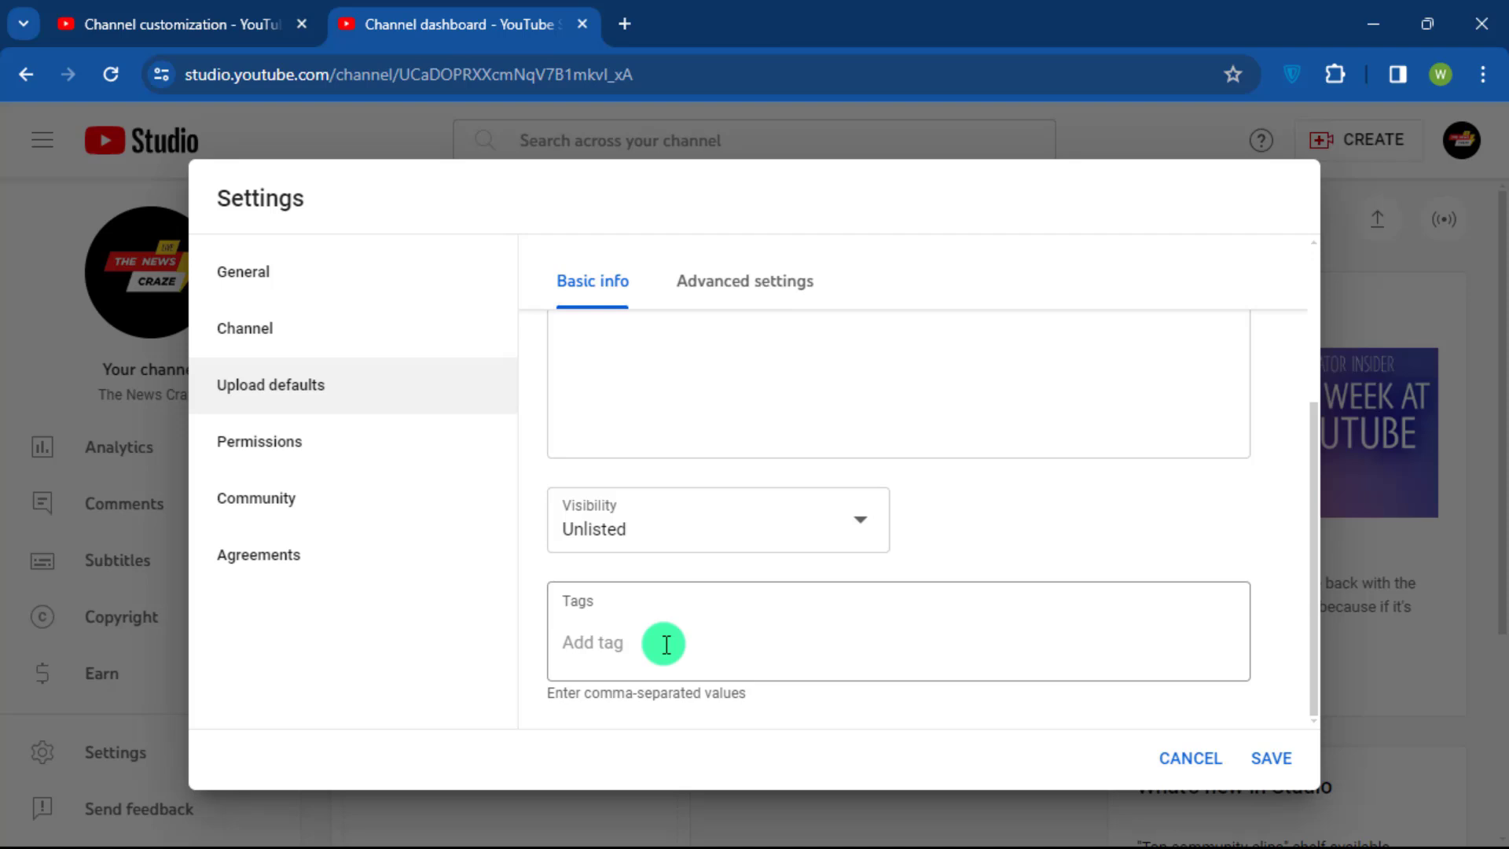
# - In the advanced upload defaults, set the default video language to Bangla
pyautogui.click(696, 288)
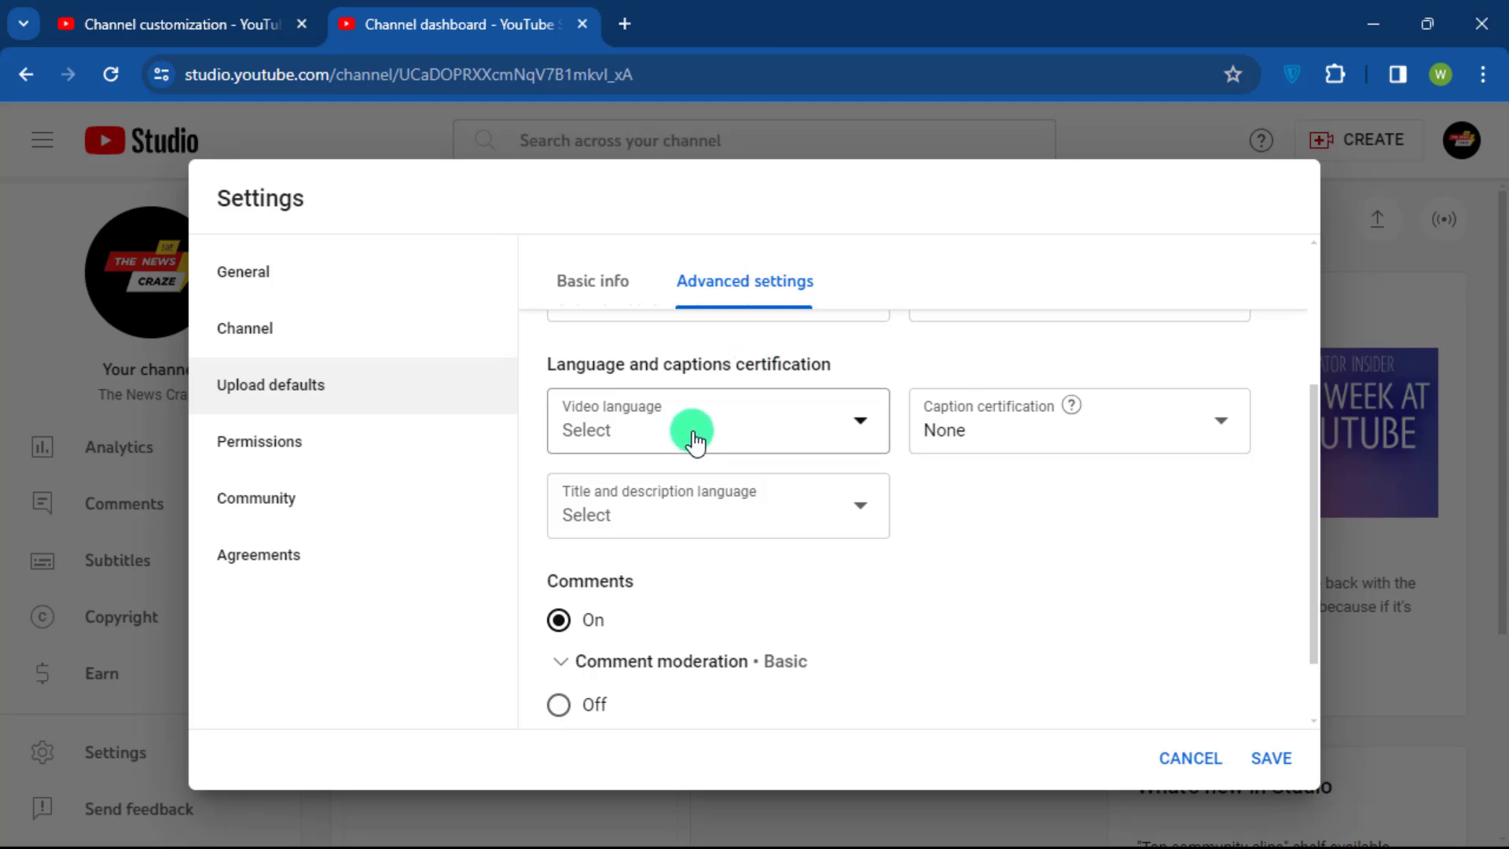
pyautogui.click(835, 431)
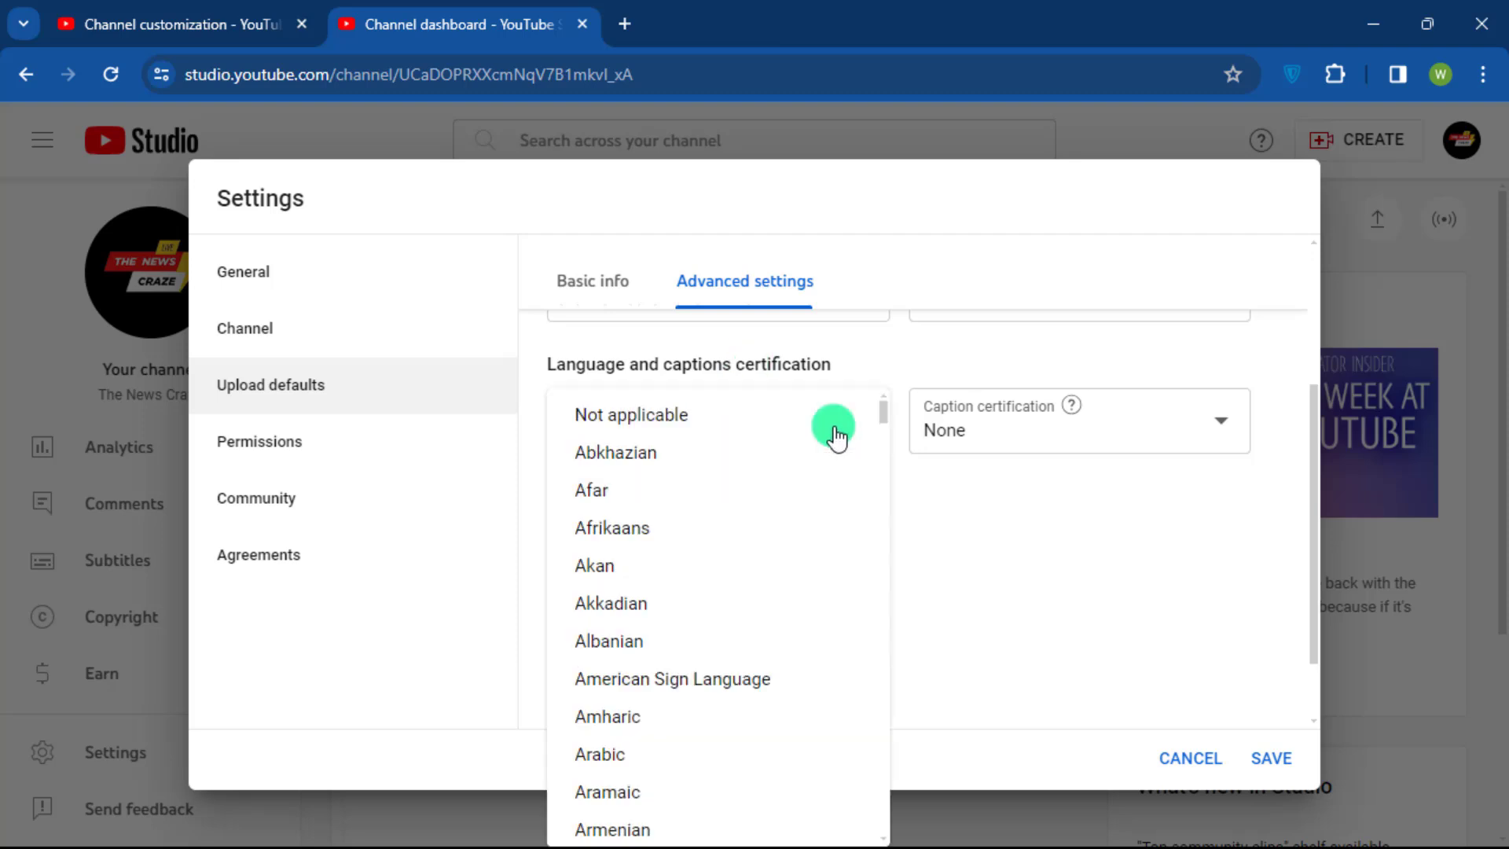
pyautogui.scroll(-3, 684, 477)
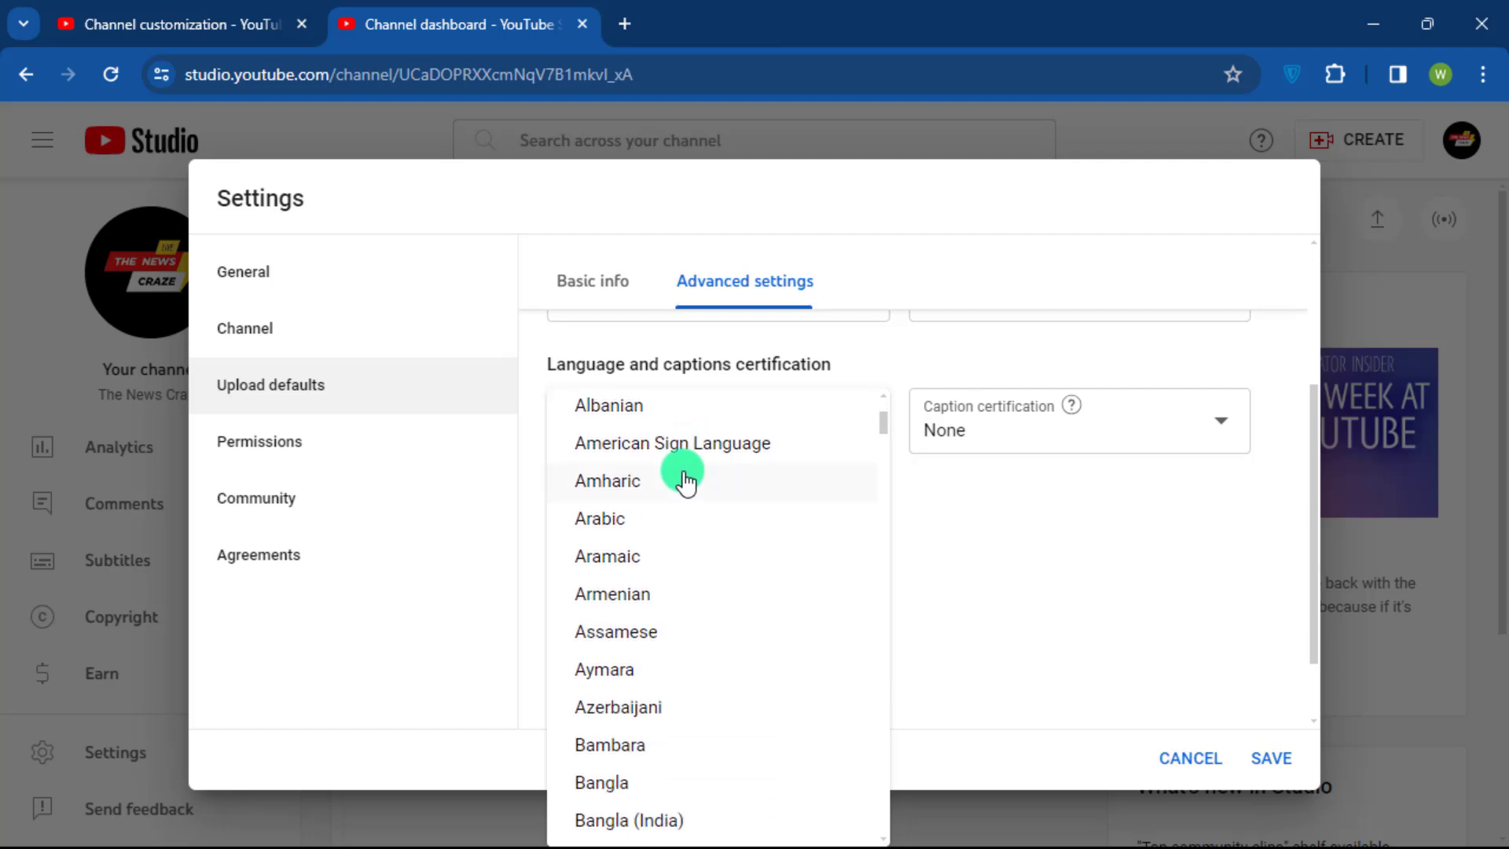
pyautogui.scroll(-3, 683, 480)
pyautogui.click(644, 543)
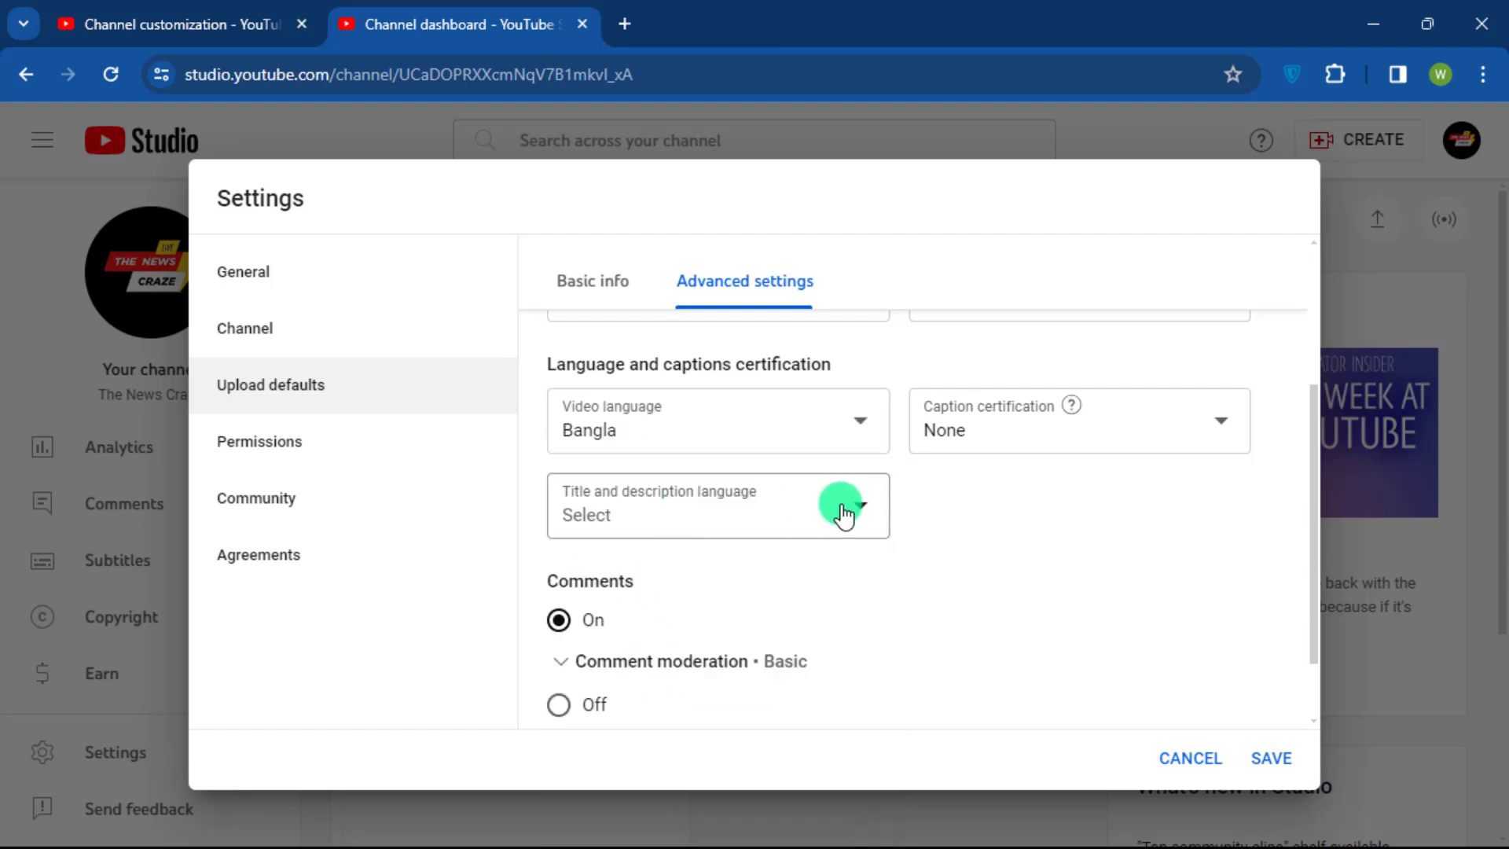
# - Set the default title and description language to Bangla, check the remaining advanced upload defaults, and save the settings
pyautogui.click(817, 507)
pyautogui.scroll(-3, 652, 417)
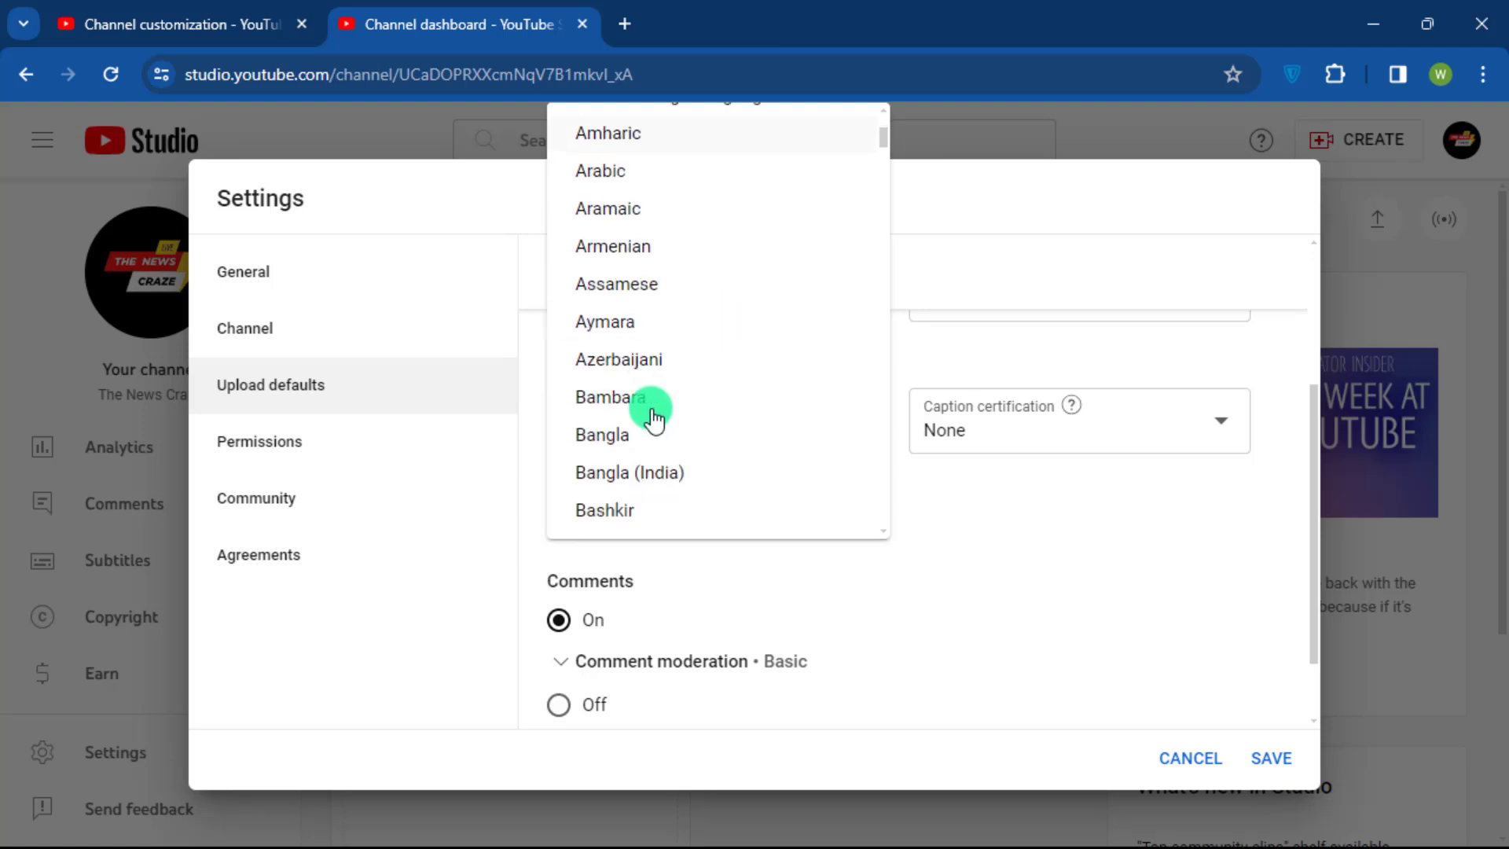
pyautogui.scroll(-2, 652, 421)
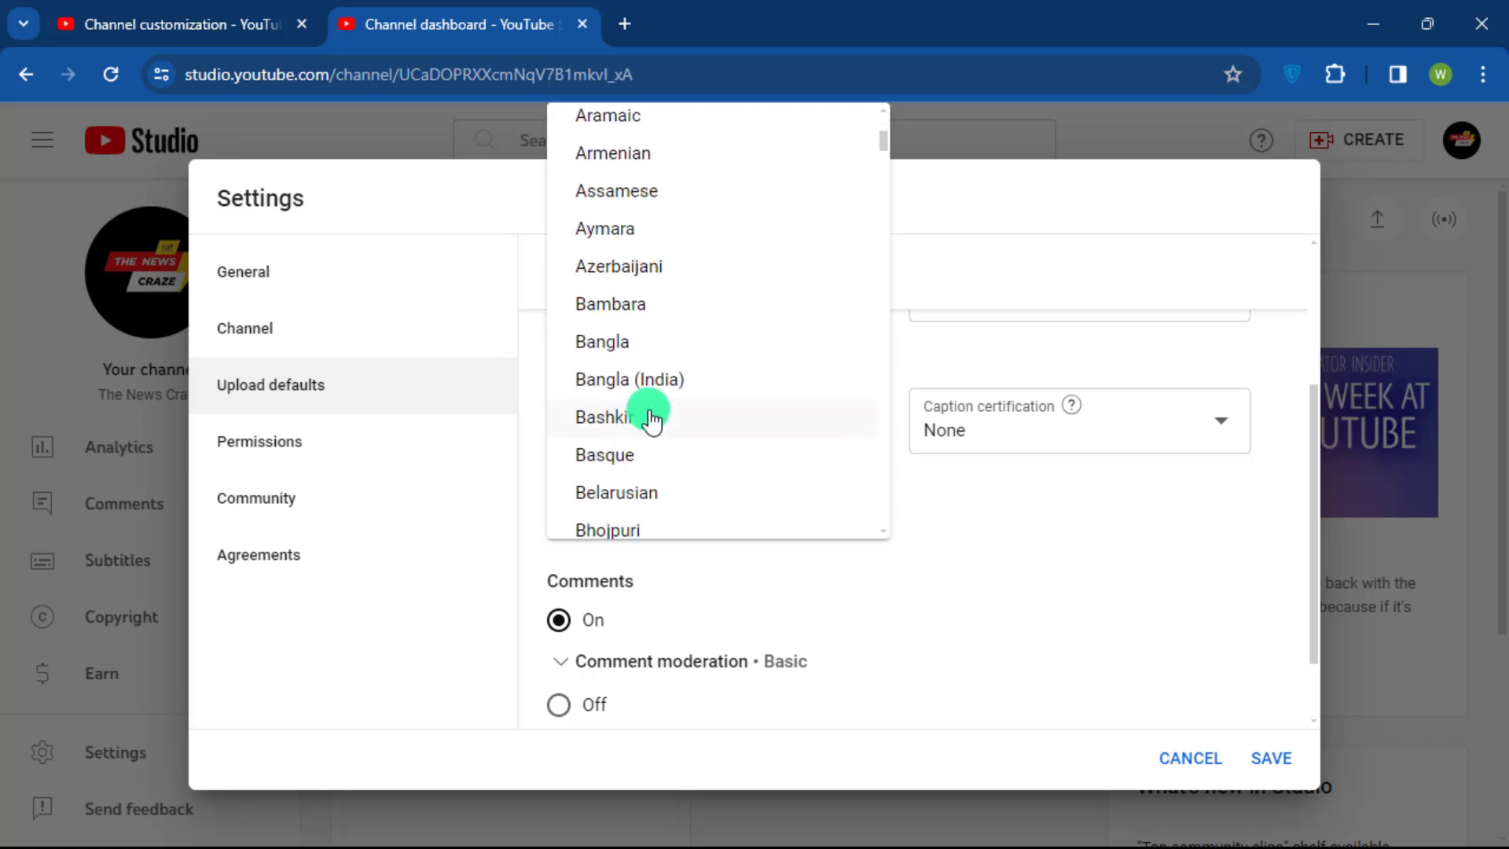
pyautogui.click(607, 348)
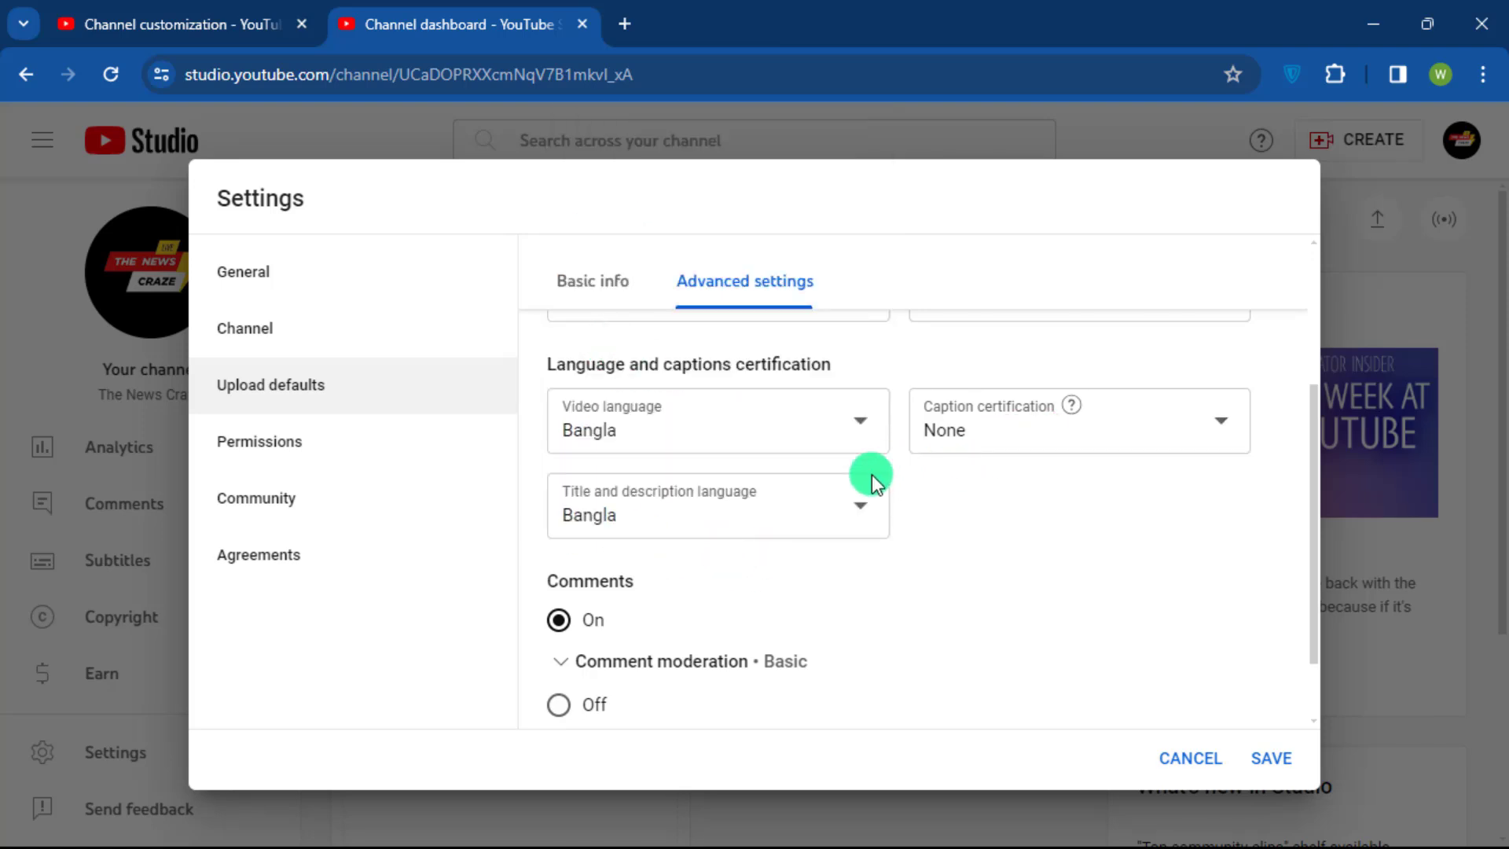
pyautogui.scroll(-1, 748, 512)
pyautogui.scroll(4, 748, 526)
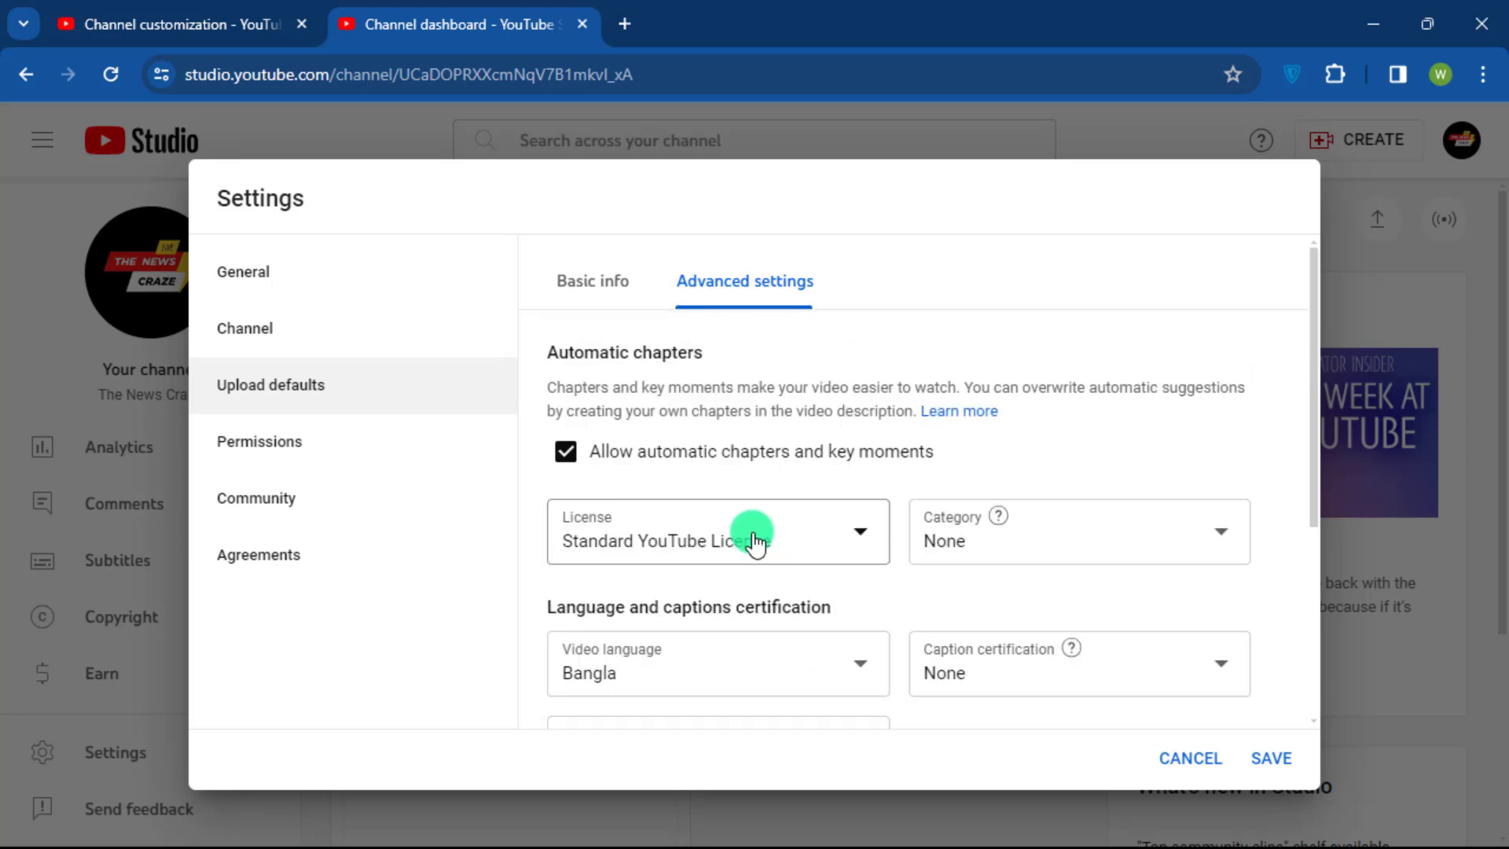
pyautogui.scroll(-4, 753, 541)
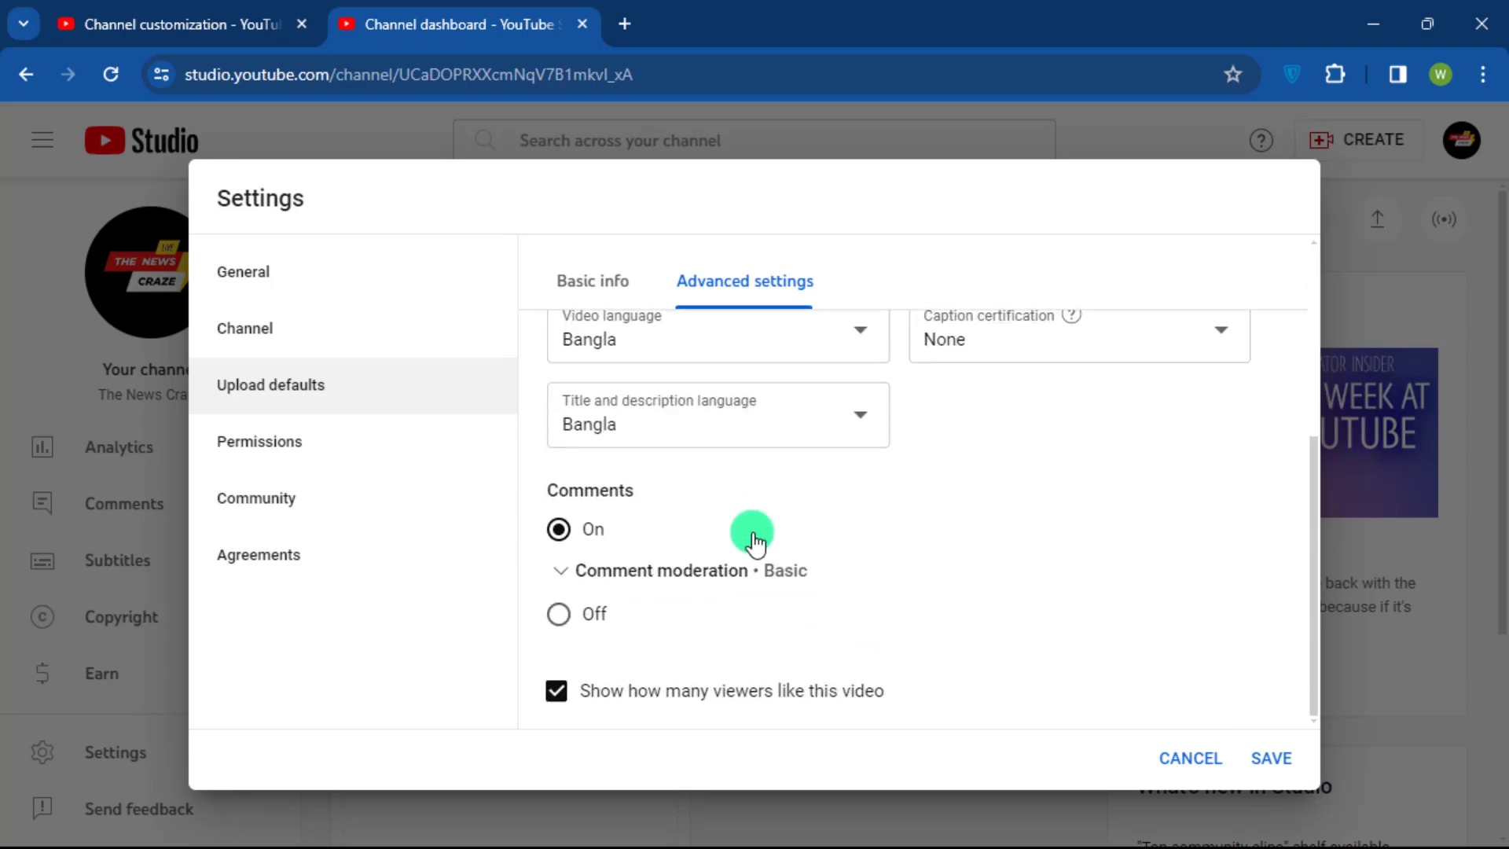
pyautogui.click(1266, 759)
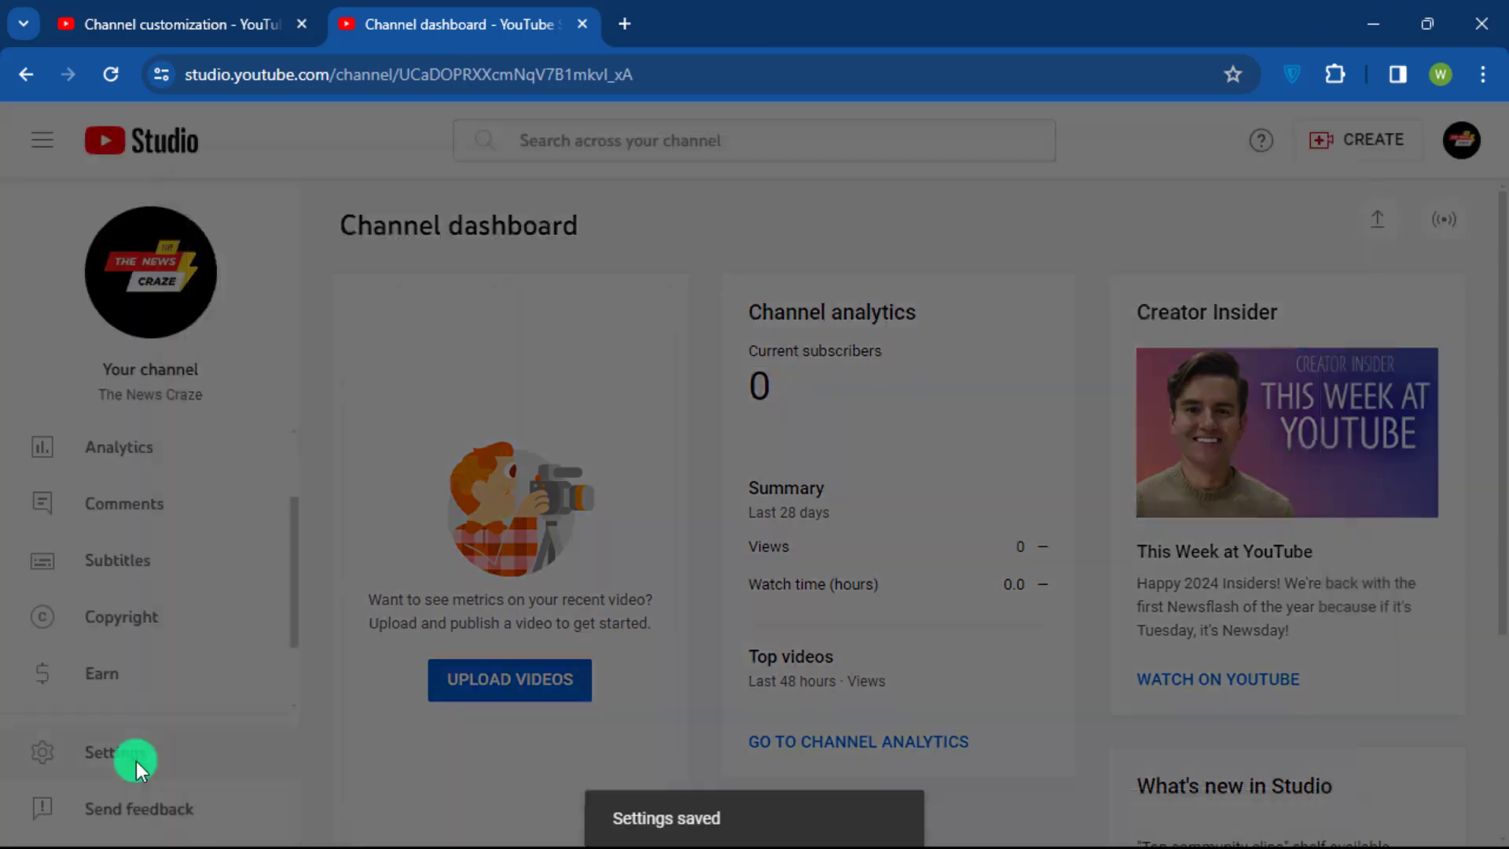
# - From the channel's permission settings, open the Brand Account's permission management, verifying identity with the account password
pyautogui.click(135, 761)
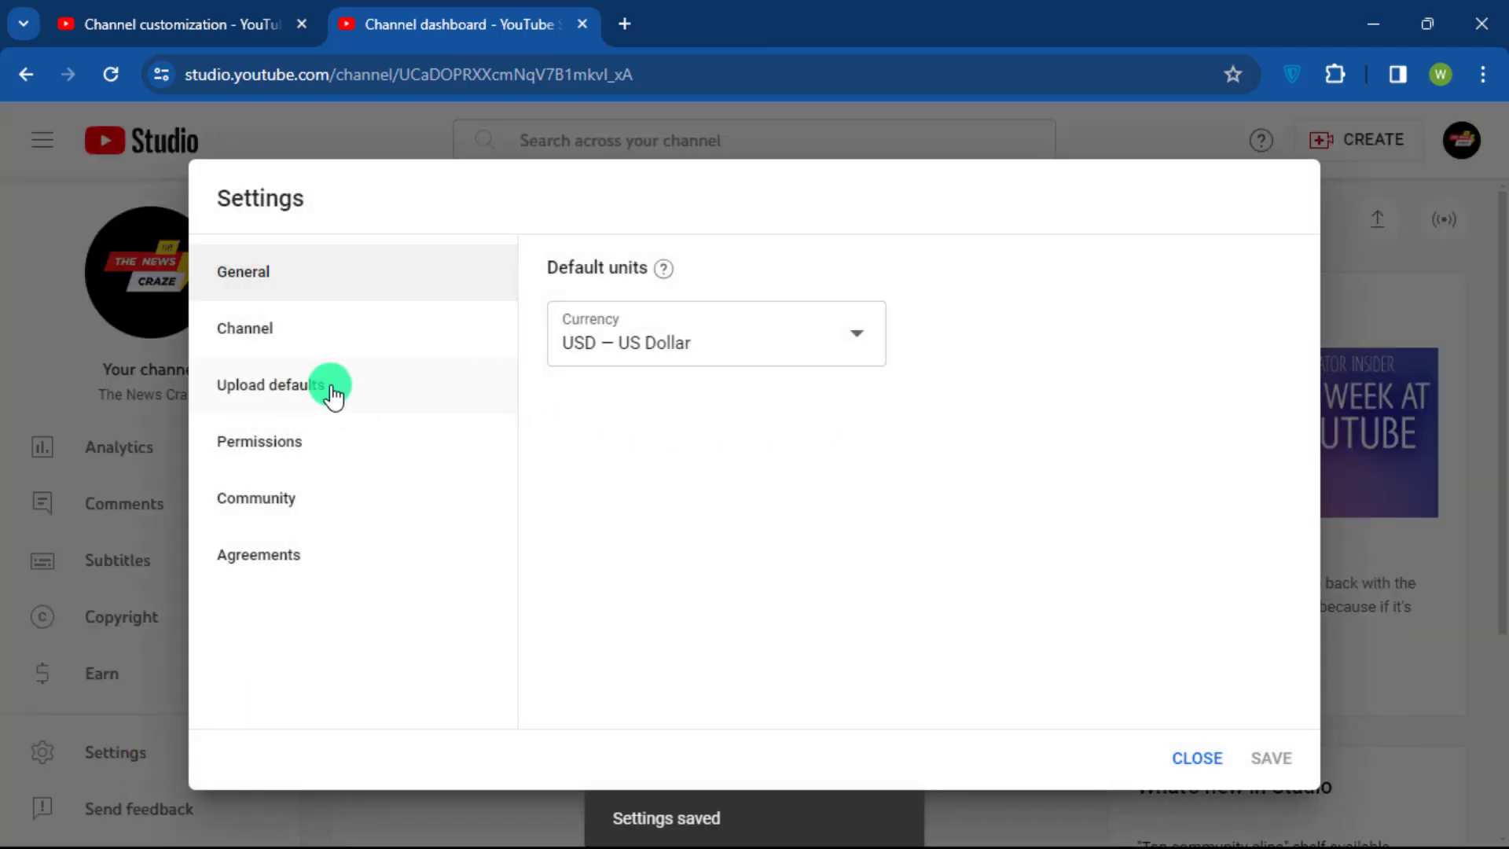
pyautogui.click(282, 451)
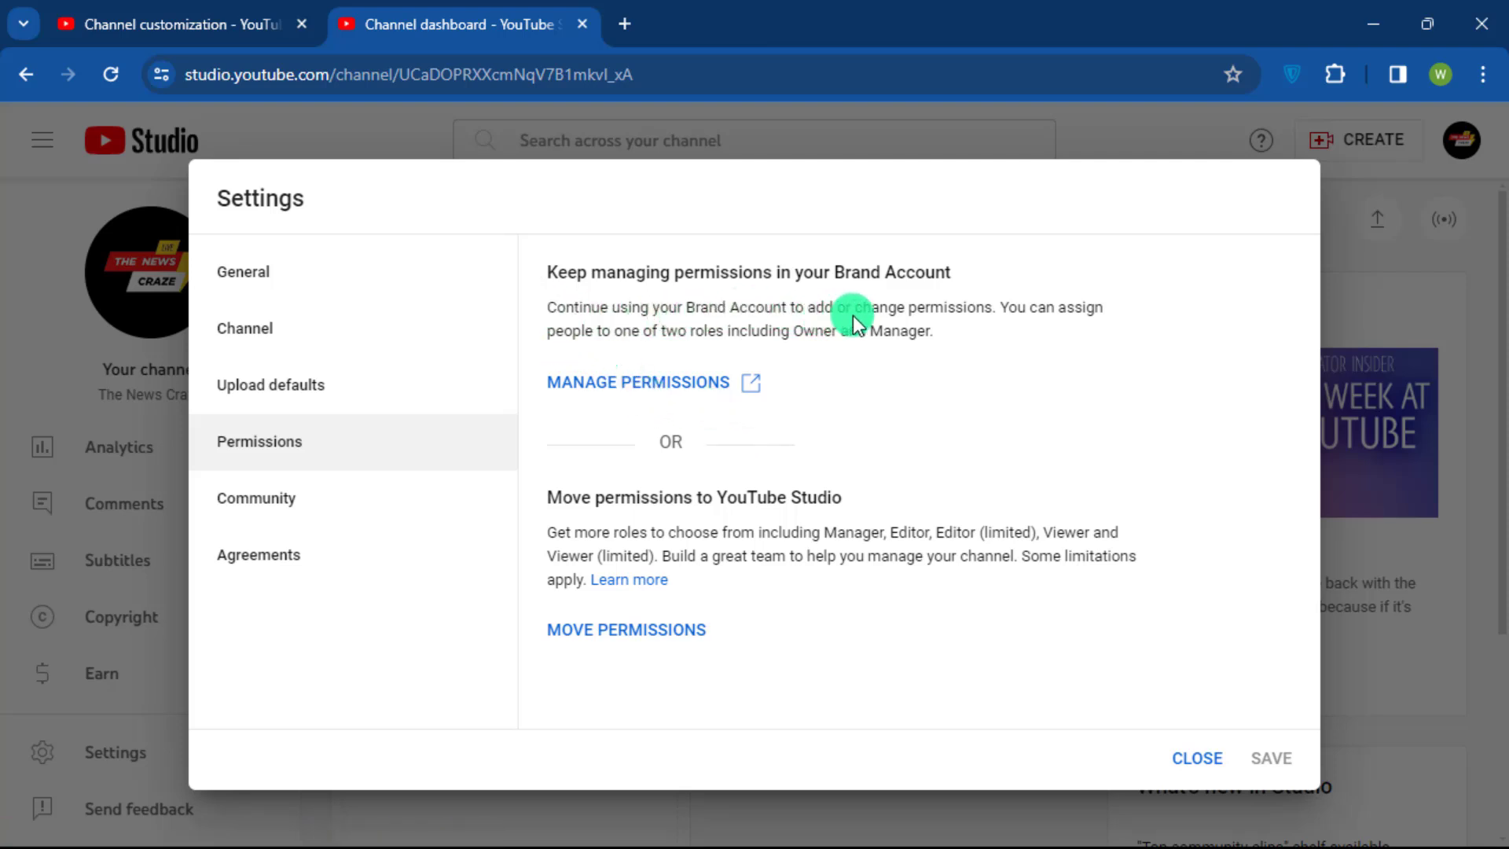
pyautogui.click(691, 393)
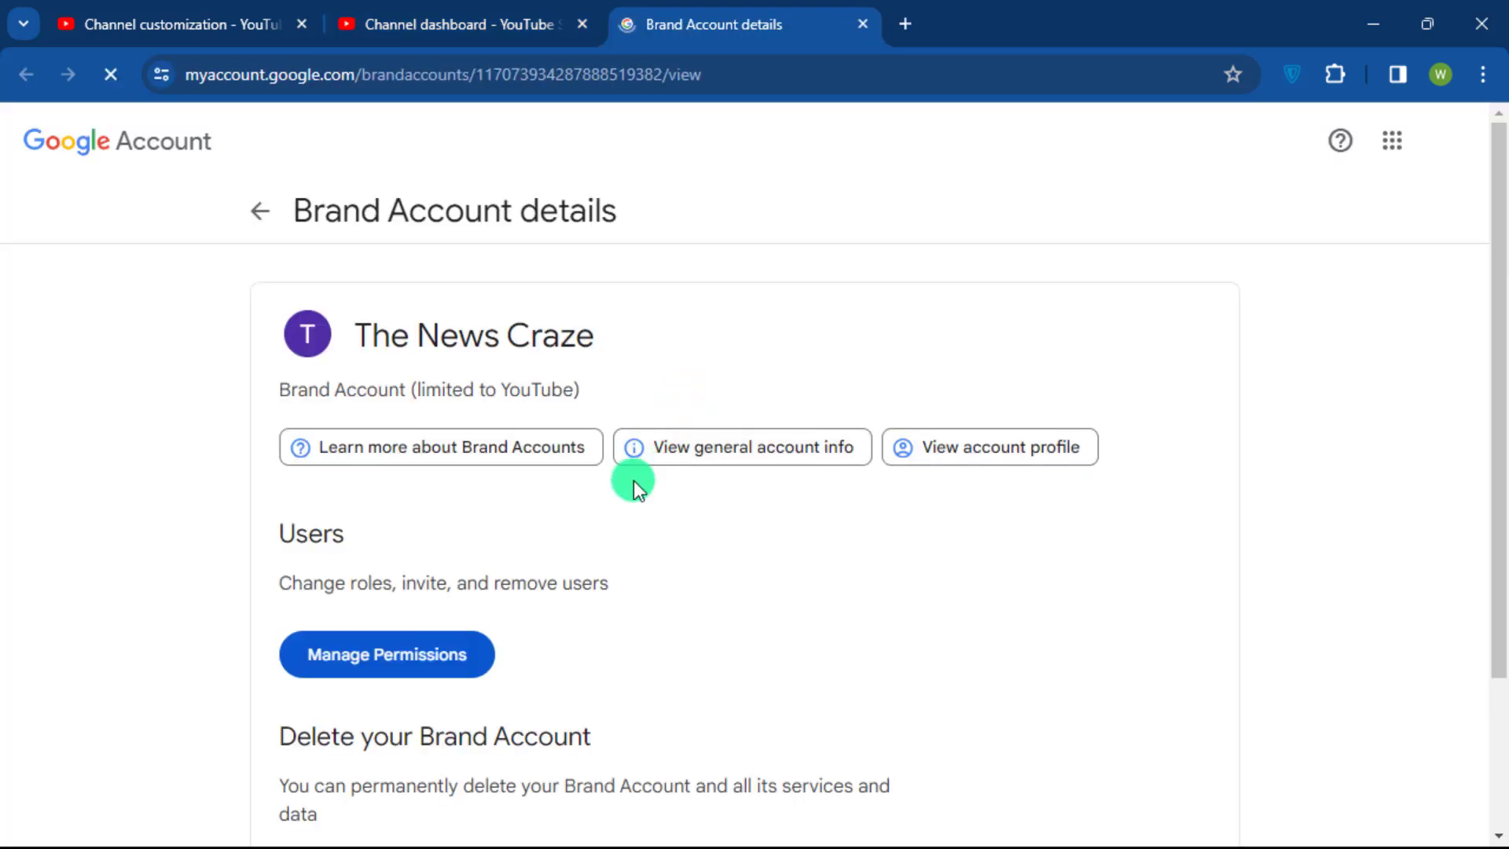
pyautogui.scroll(-2, 630, 482)
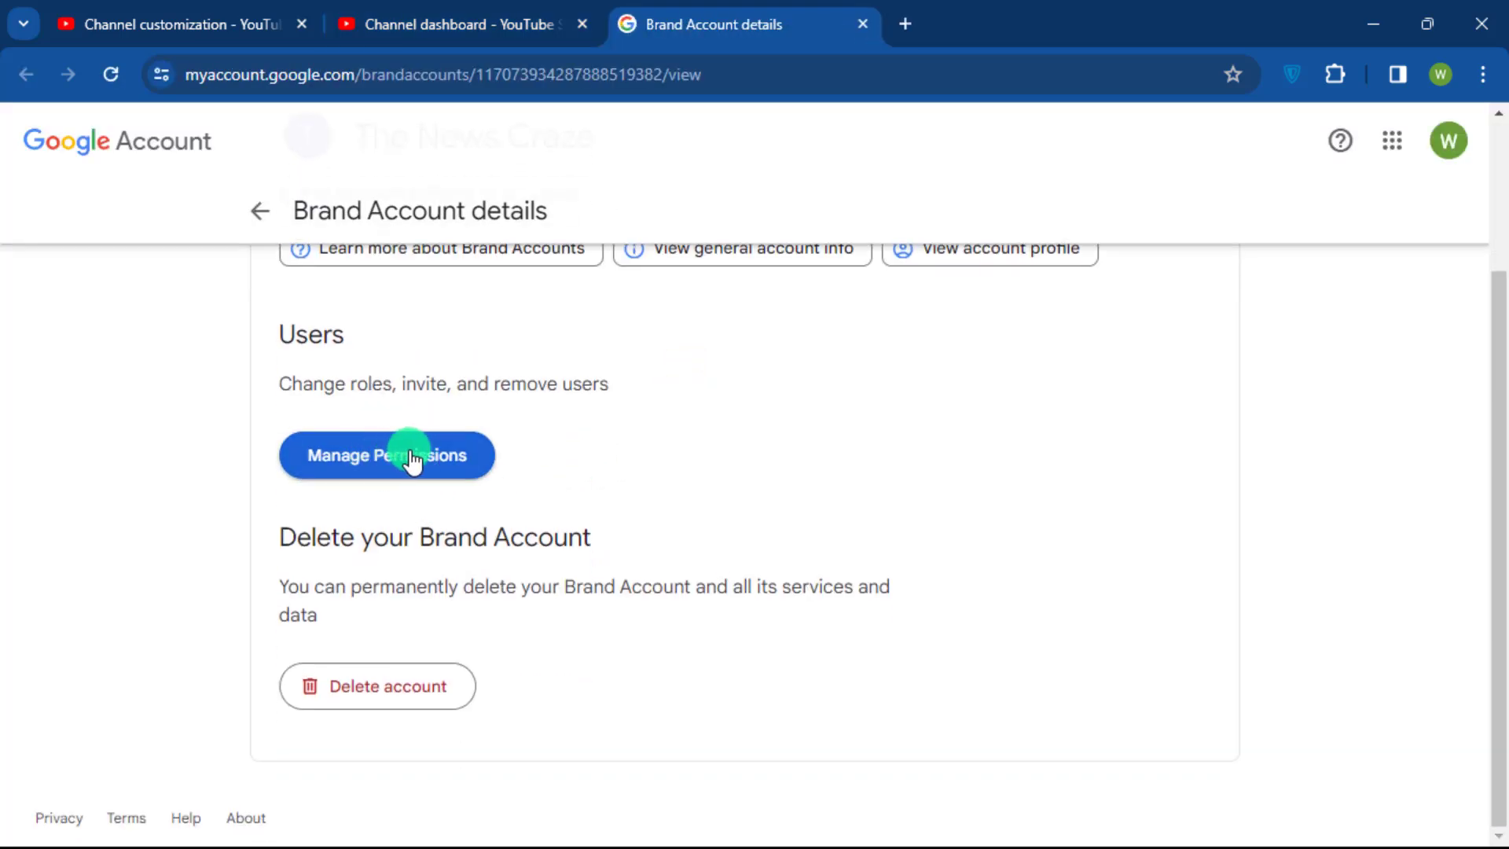
pyautogui.click(408, 462)
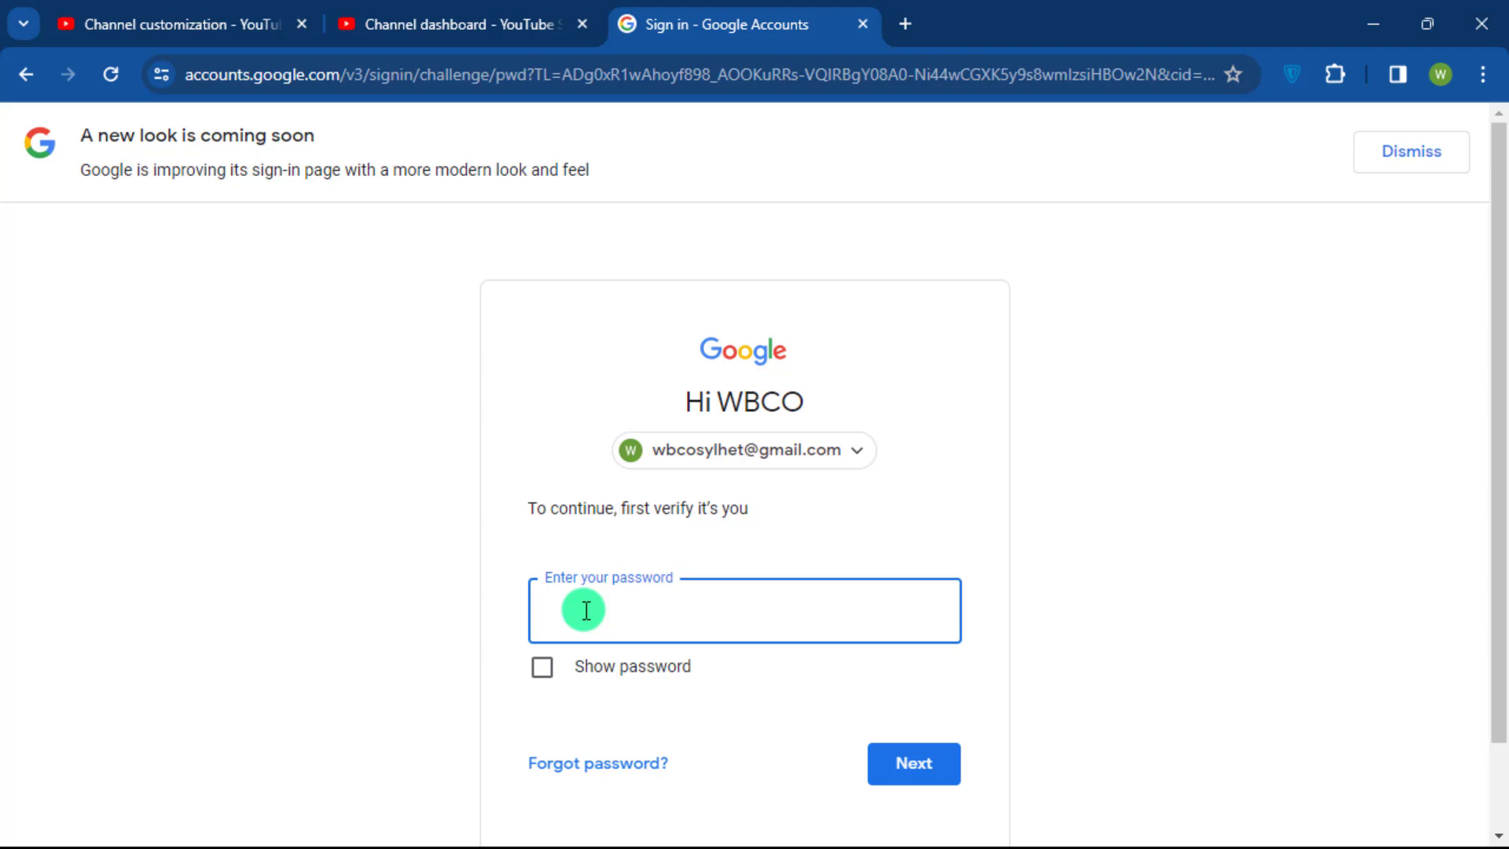
pyautogui.hotkey('ctrl', 'v')
pyautogui.click(892, 756)
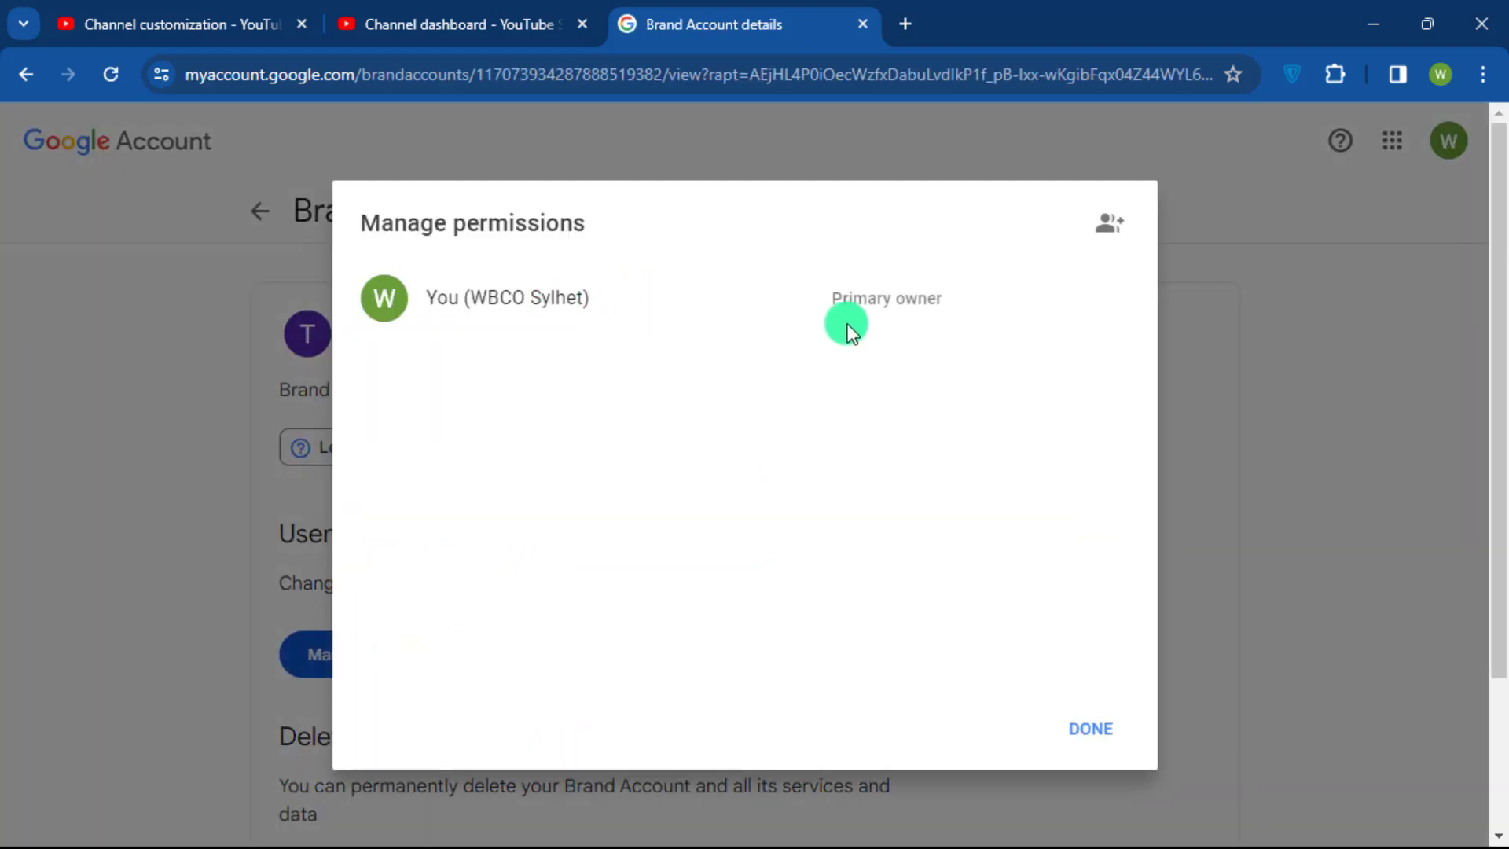
# - Examine the form for adding new users and its role choices, and close permission management without inviting anyone
pyautogui.click(1109, 224)
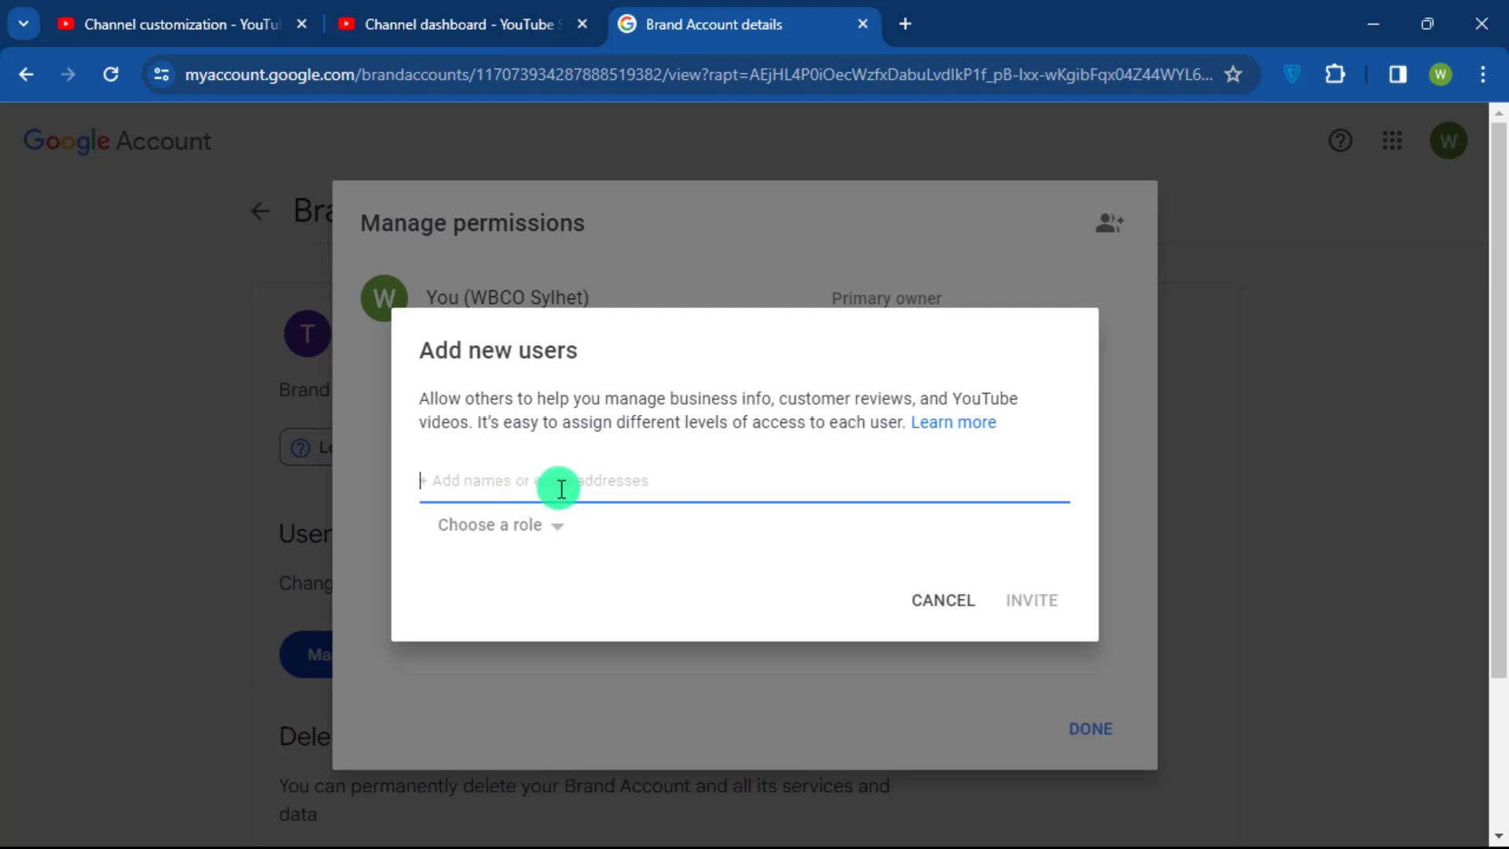
pyautogui.click(558, 534)
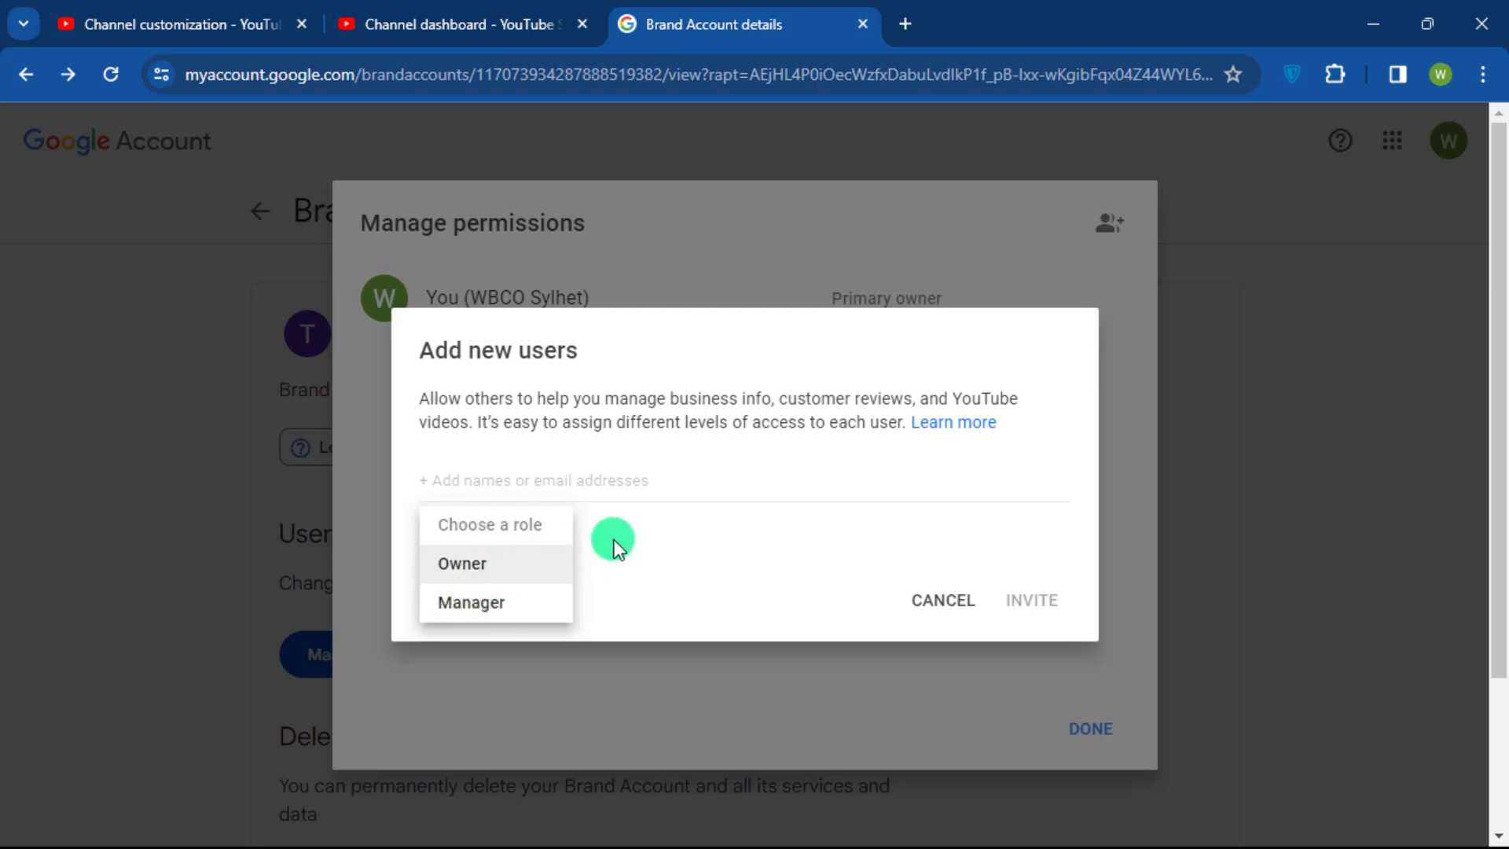
pyautogui.click(592, 482)
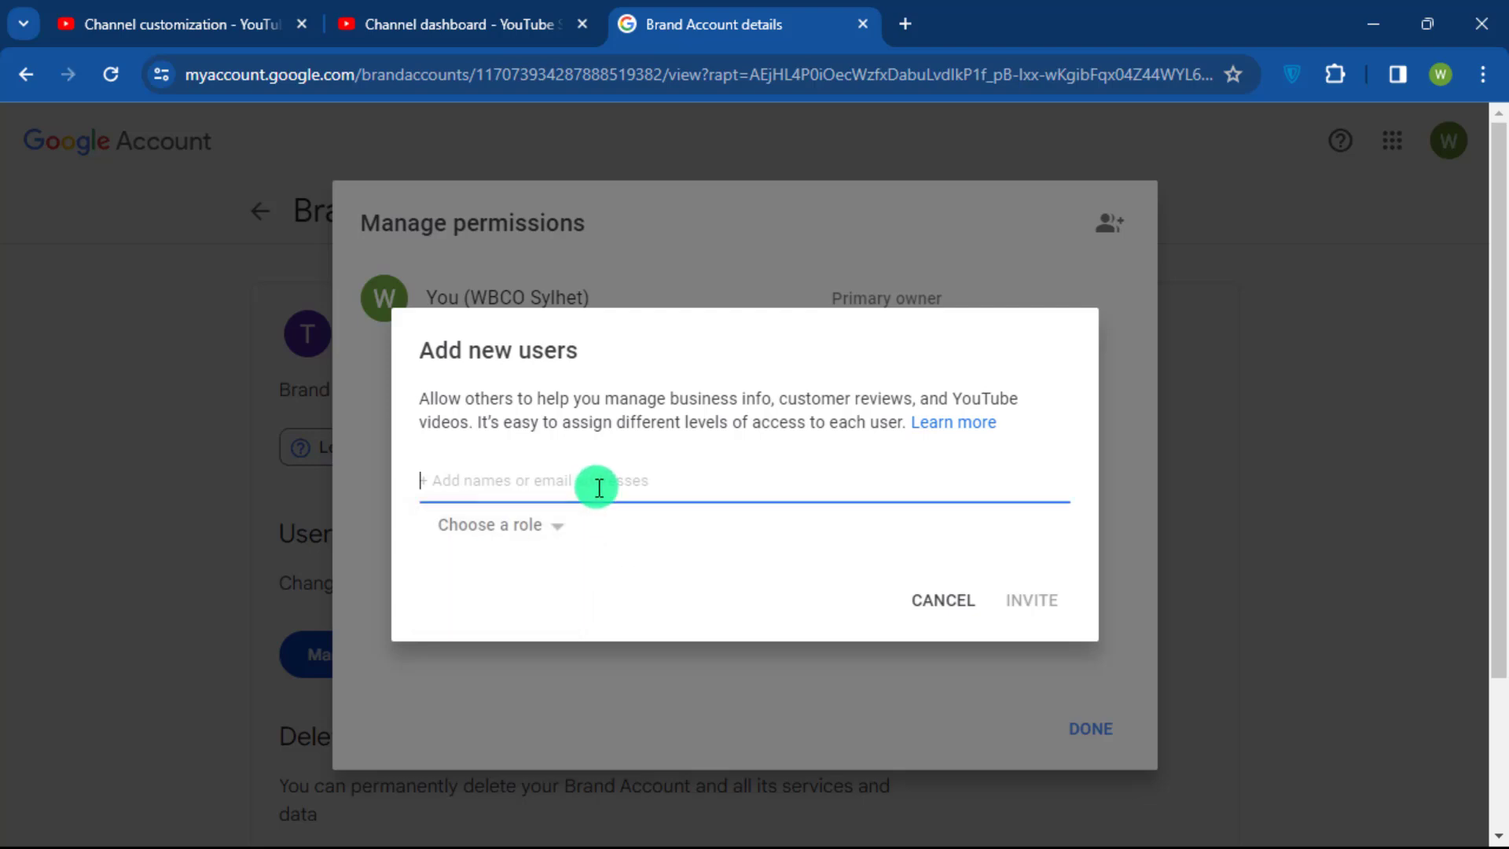
pyautogui.click(555, 531)
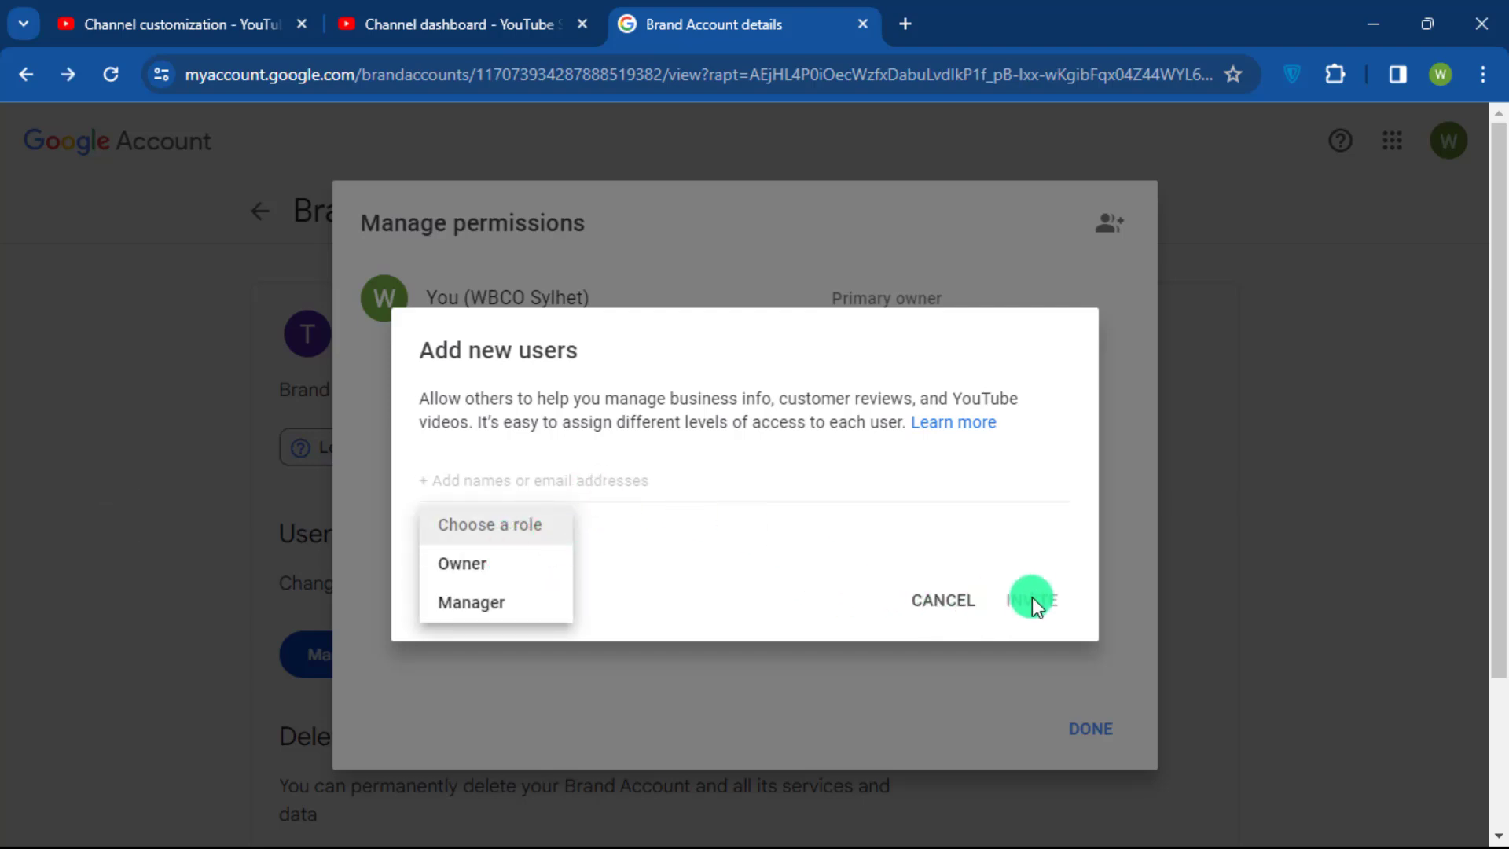
pyautogui.click(700, 553)
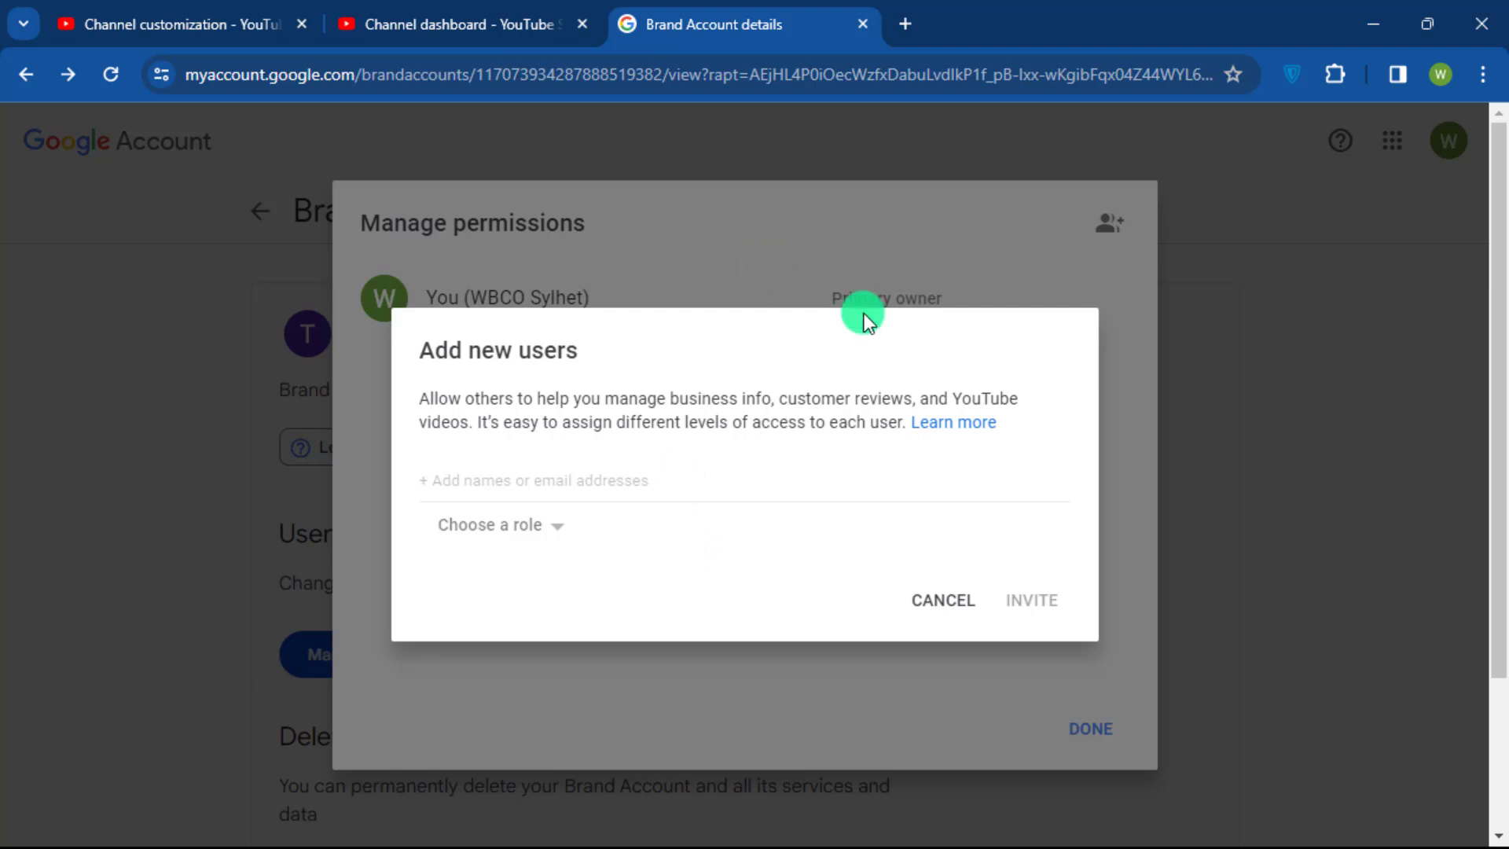
pyautogui.click(949, 601)
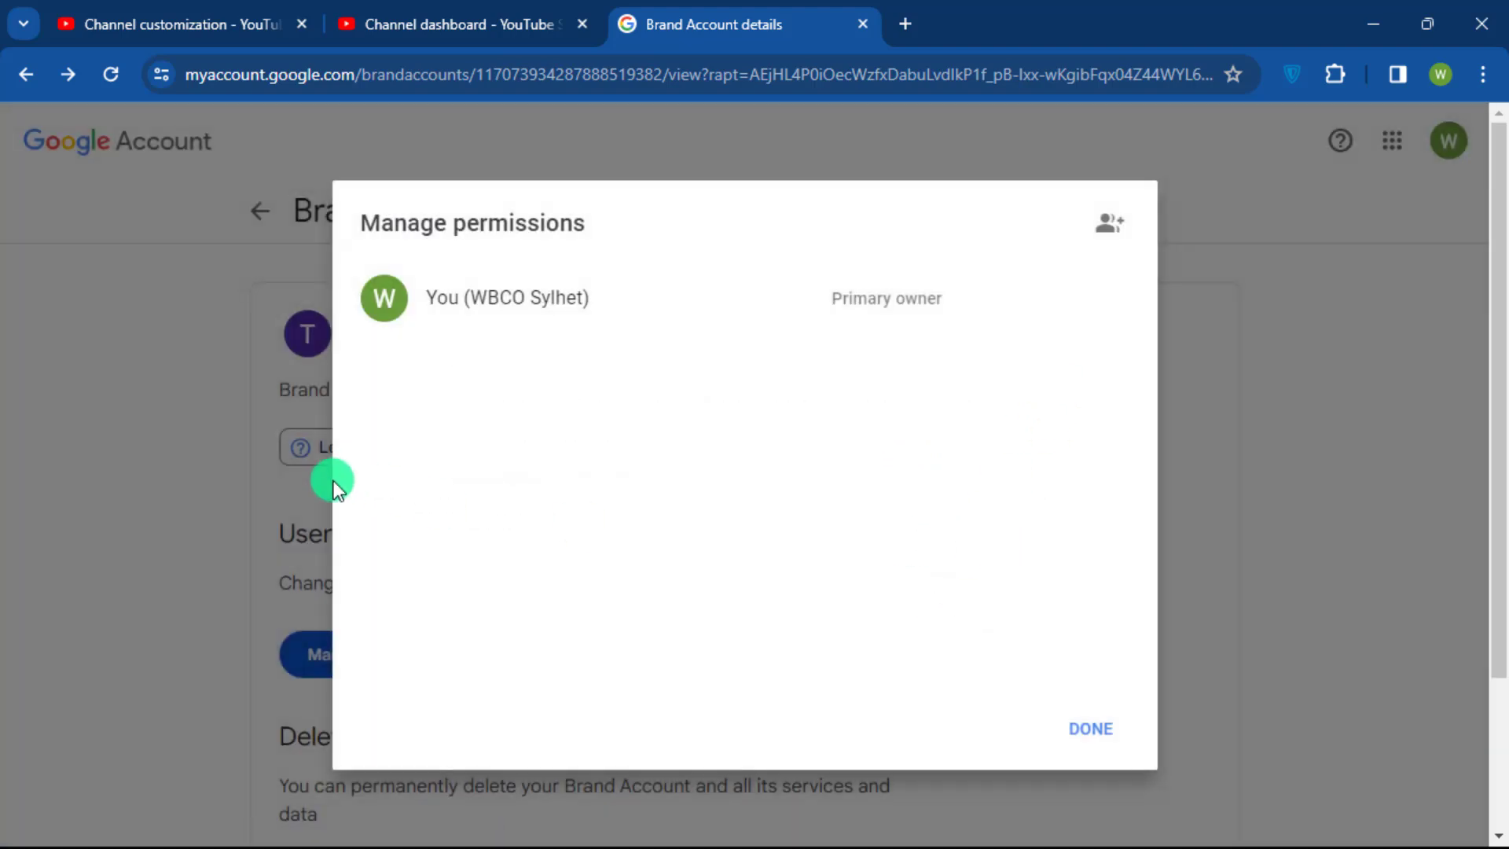
pyautogui.click(1086, 731)
pyautogui.click(30, 71)
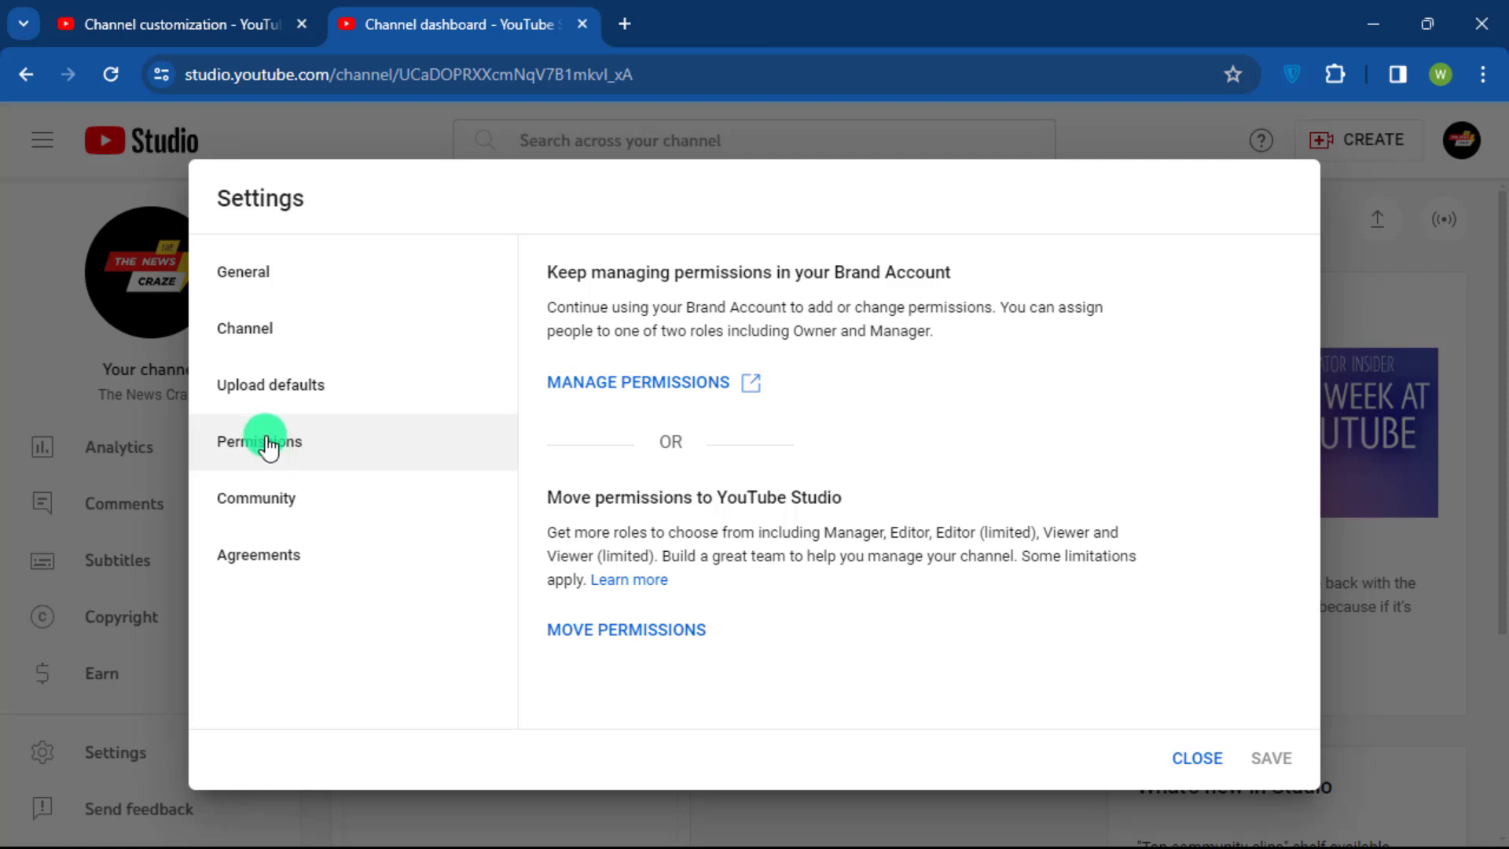
# - In the advanced upload defaults, set the default video category to News & Politics and save the settings
pyautogui.click(270, 393)
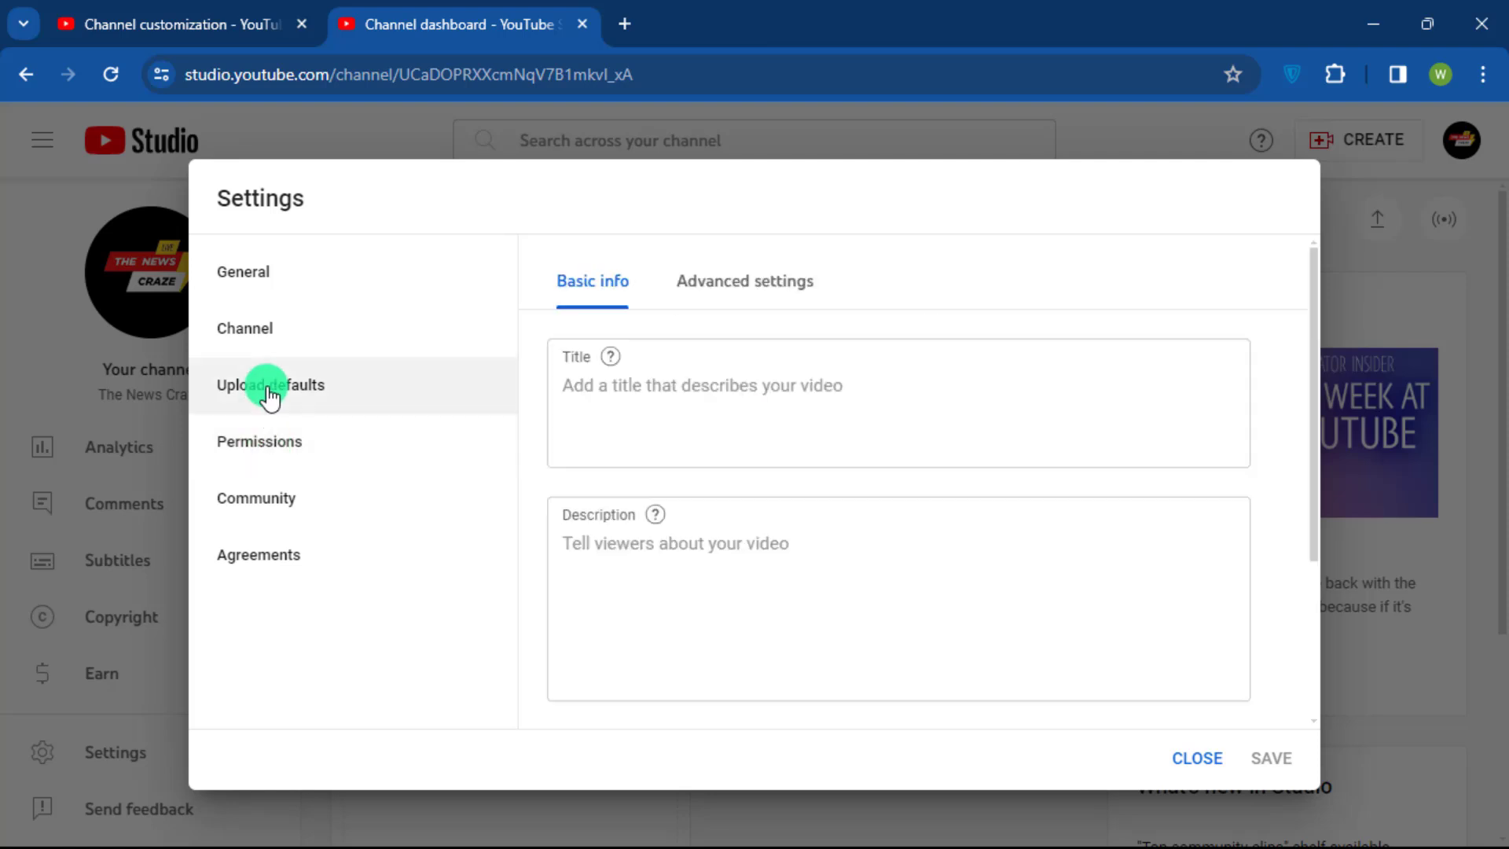
pyautogui.click(729, 291)
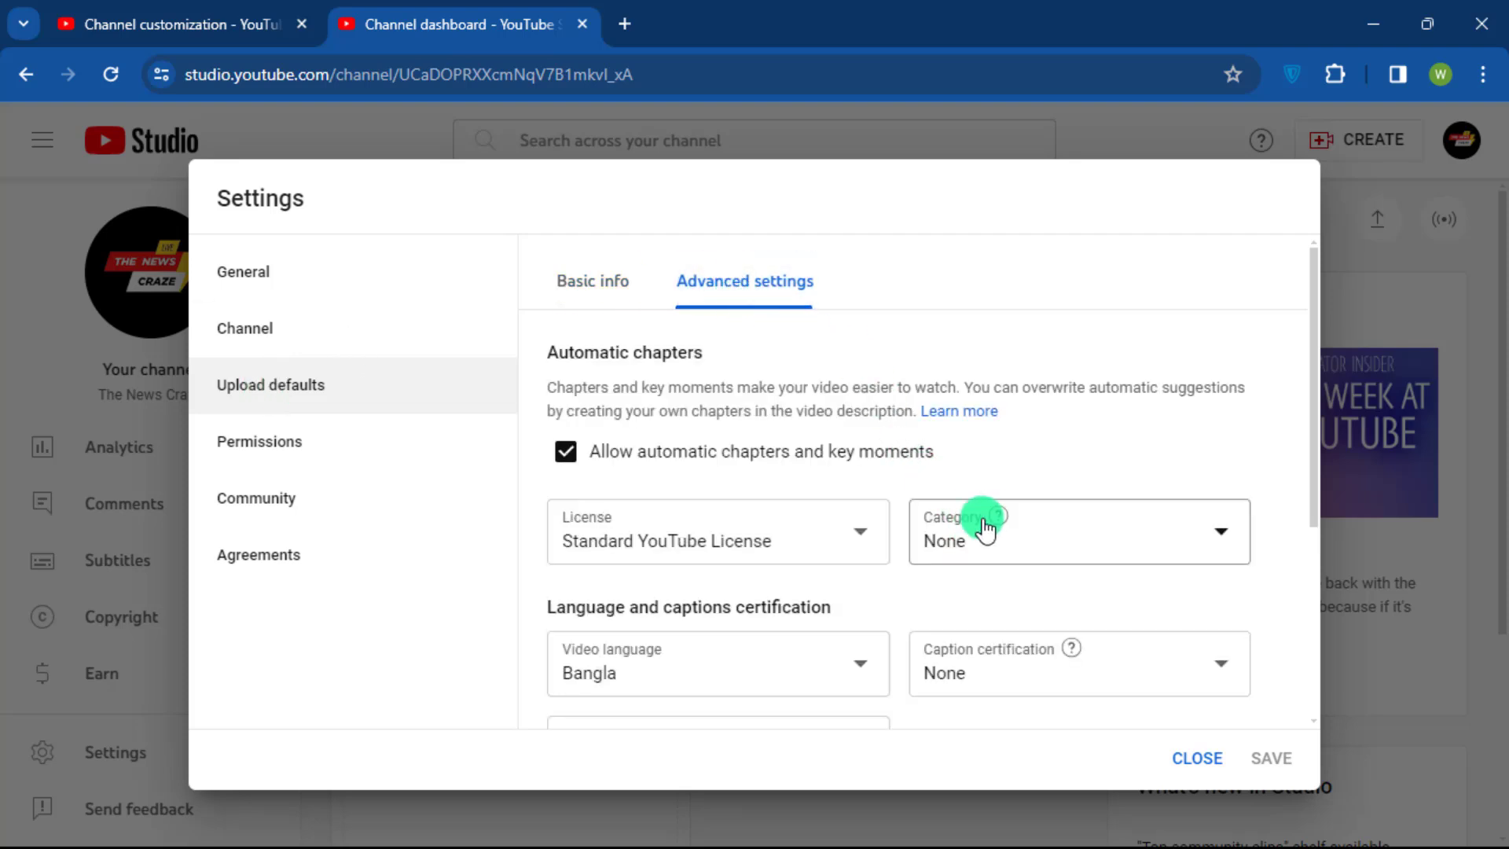
pyautogui.click(1212, 542)
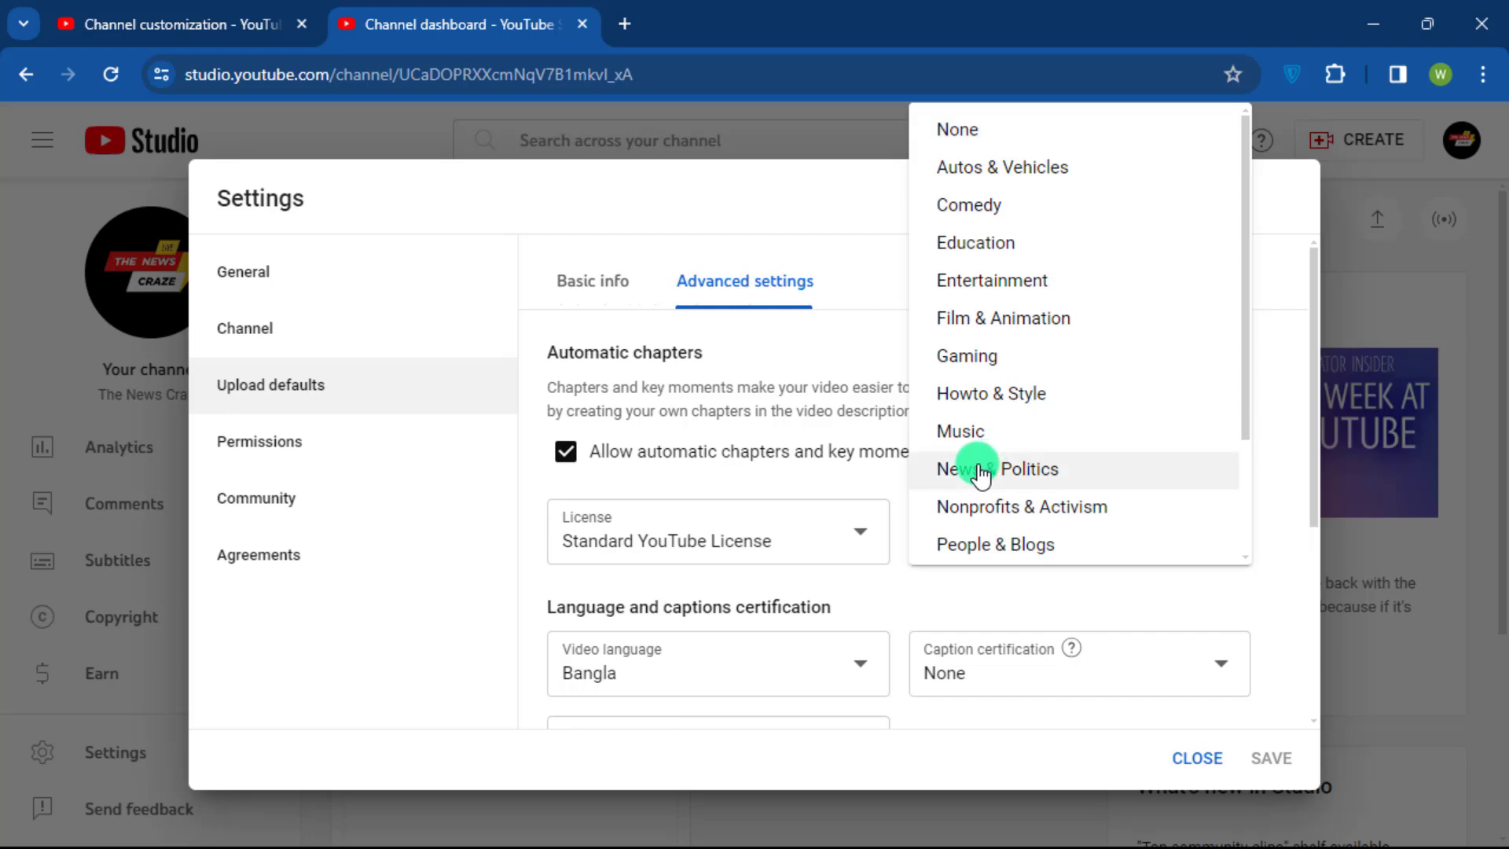
pyautogui.click(984, 472)
pyautogui.click(1265, 756)
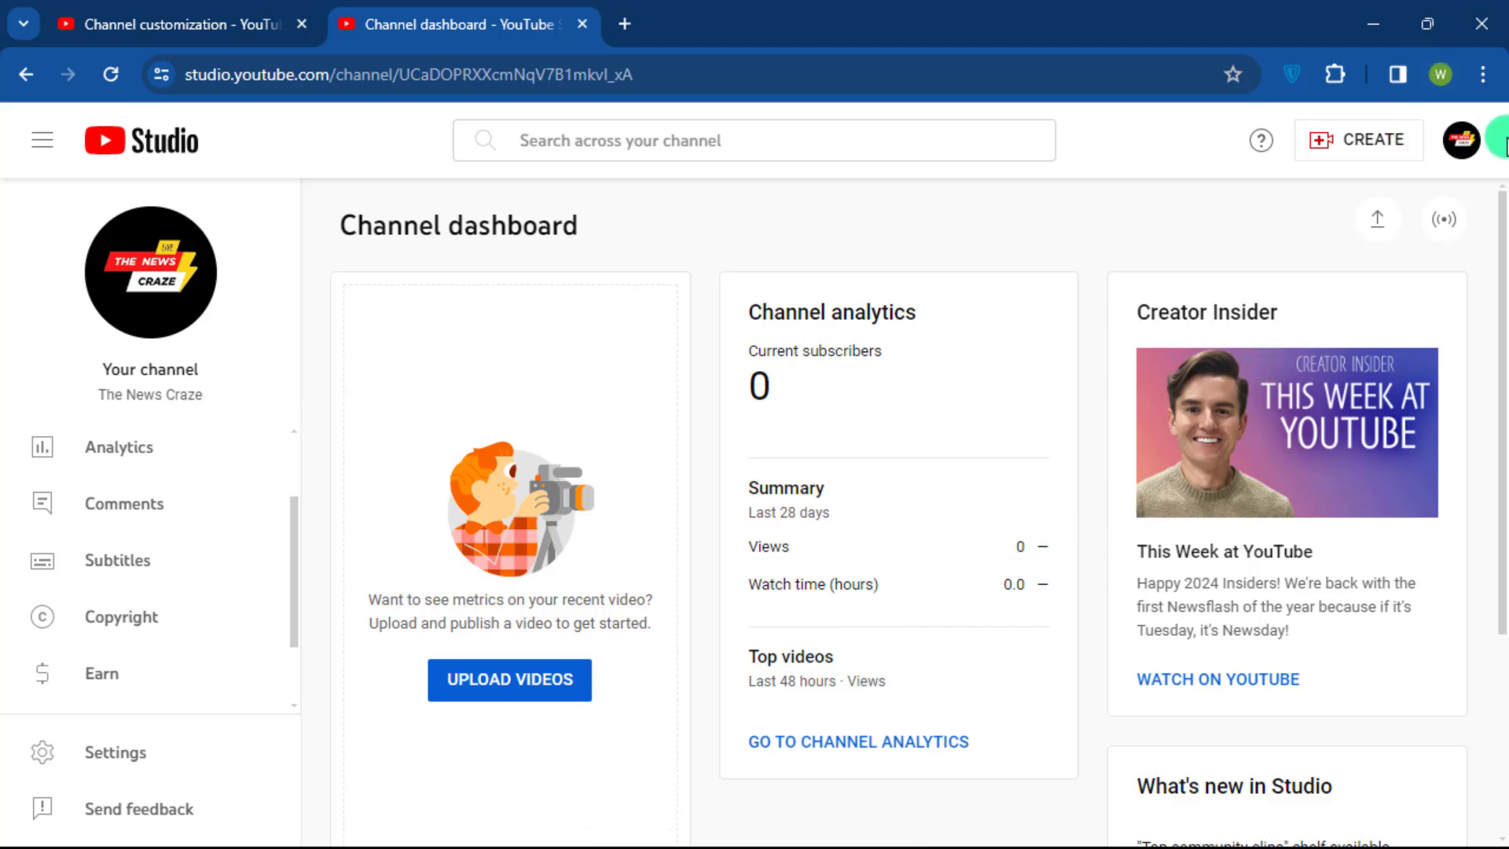
# - View the public page of The News Craze channel and look over its banner, description and featured channel section
pyautogui.click(1472, 149)
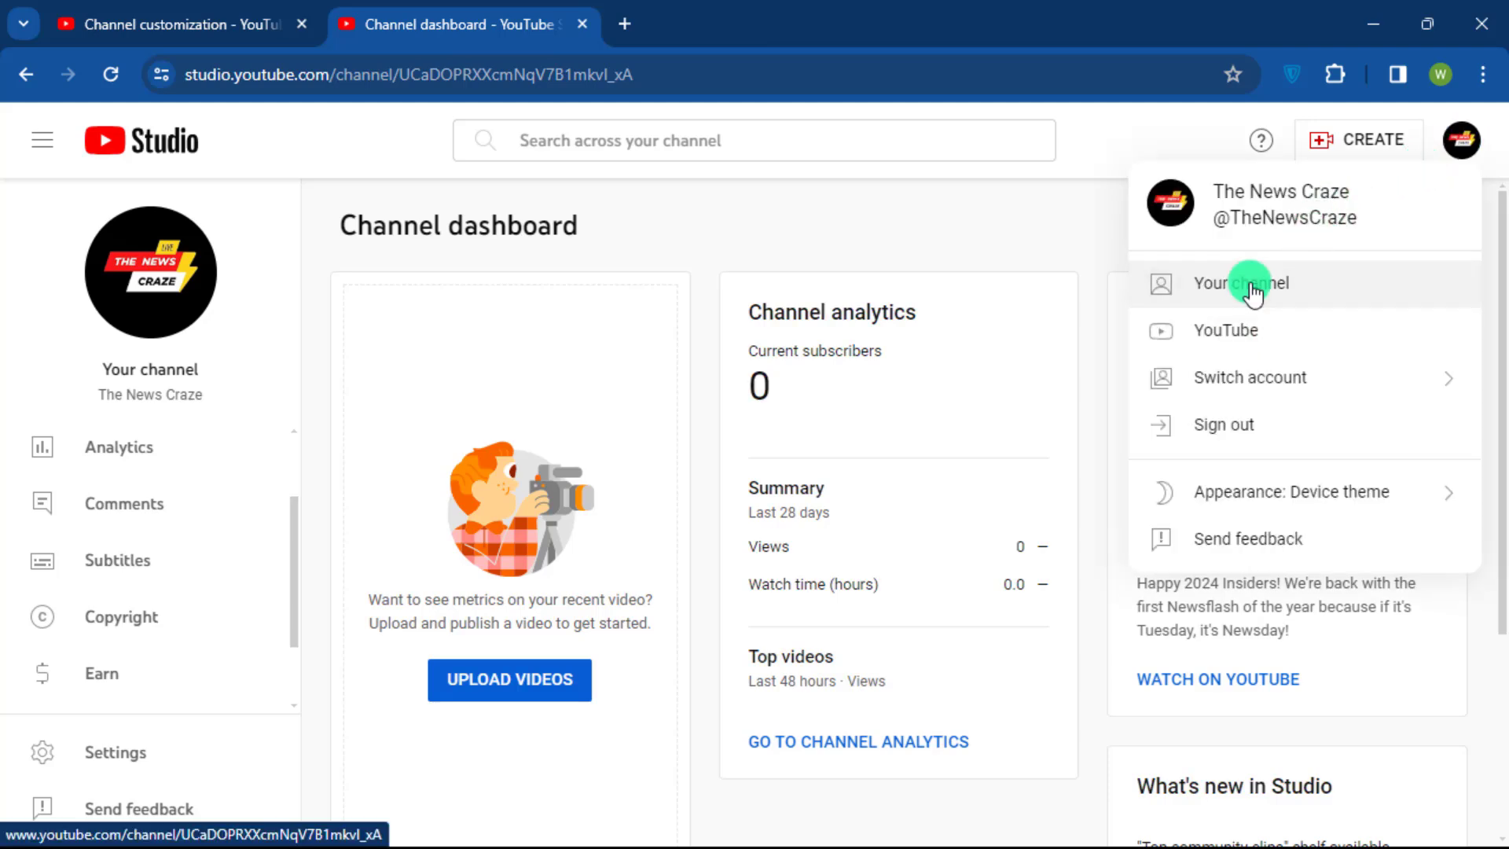
pyautogui.click(1252, 288)
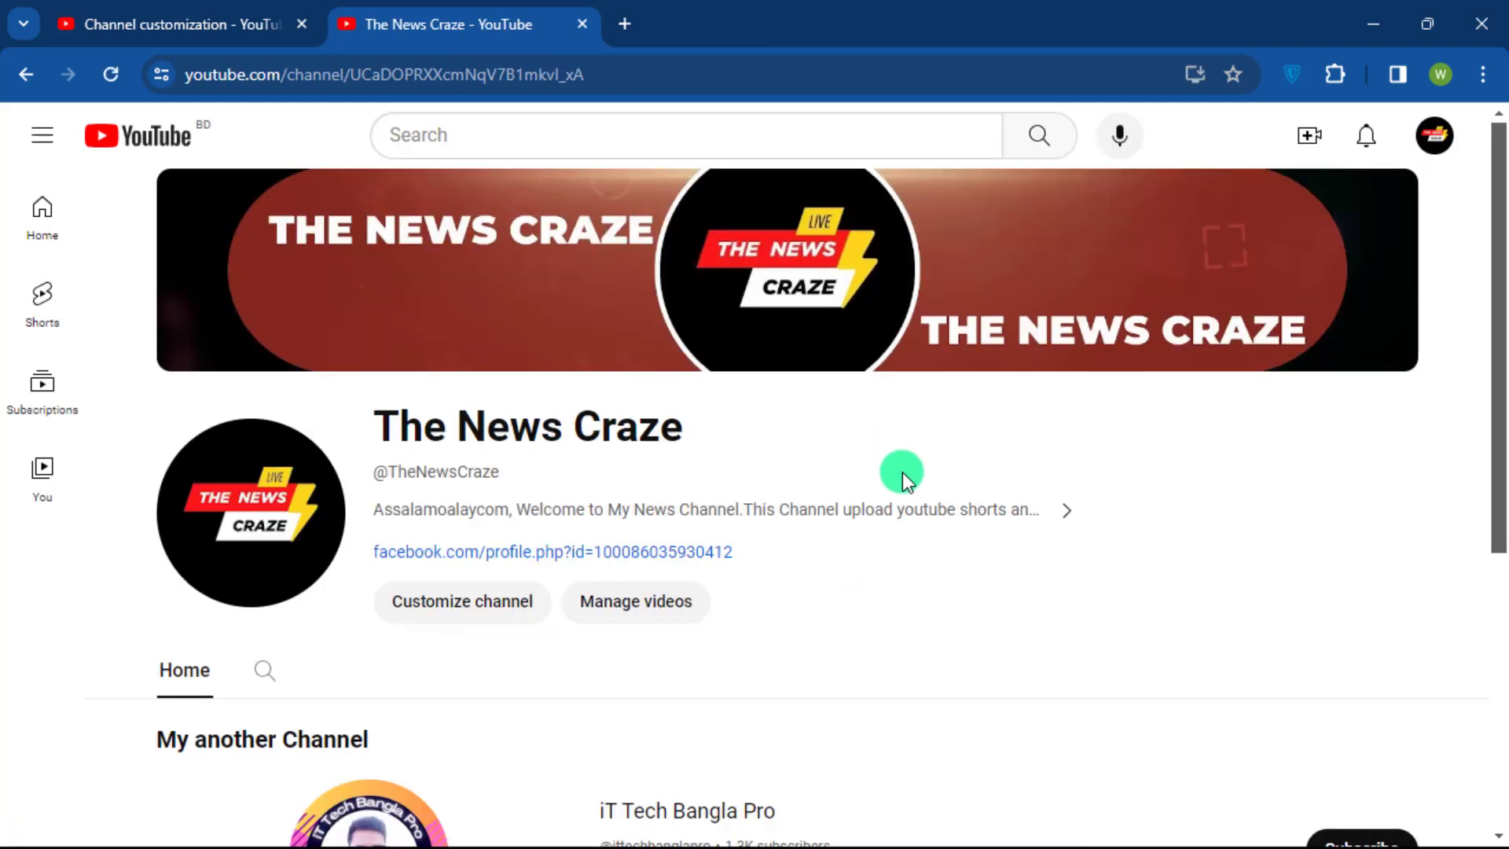
pyautogui.scroll(-5, 902, 473)
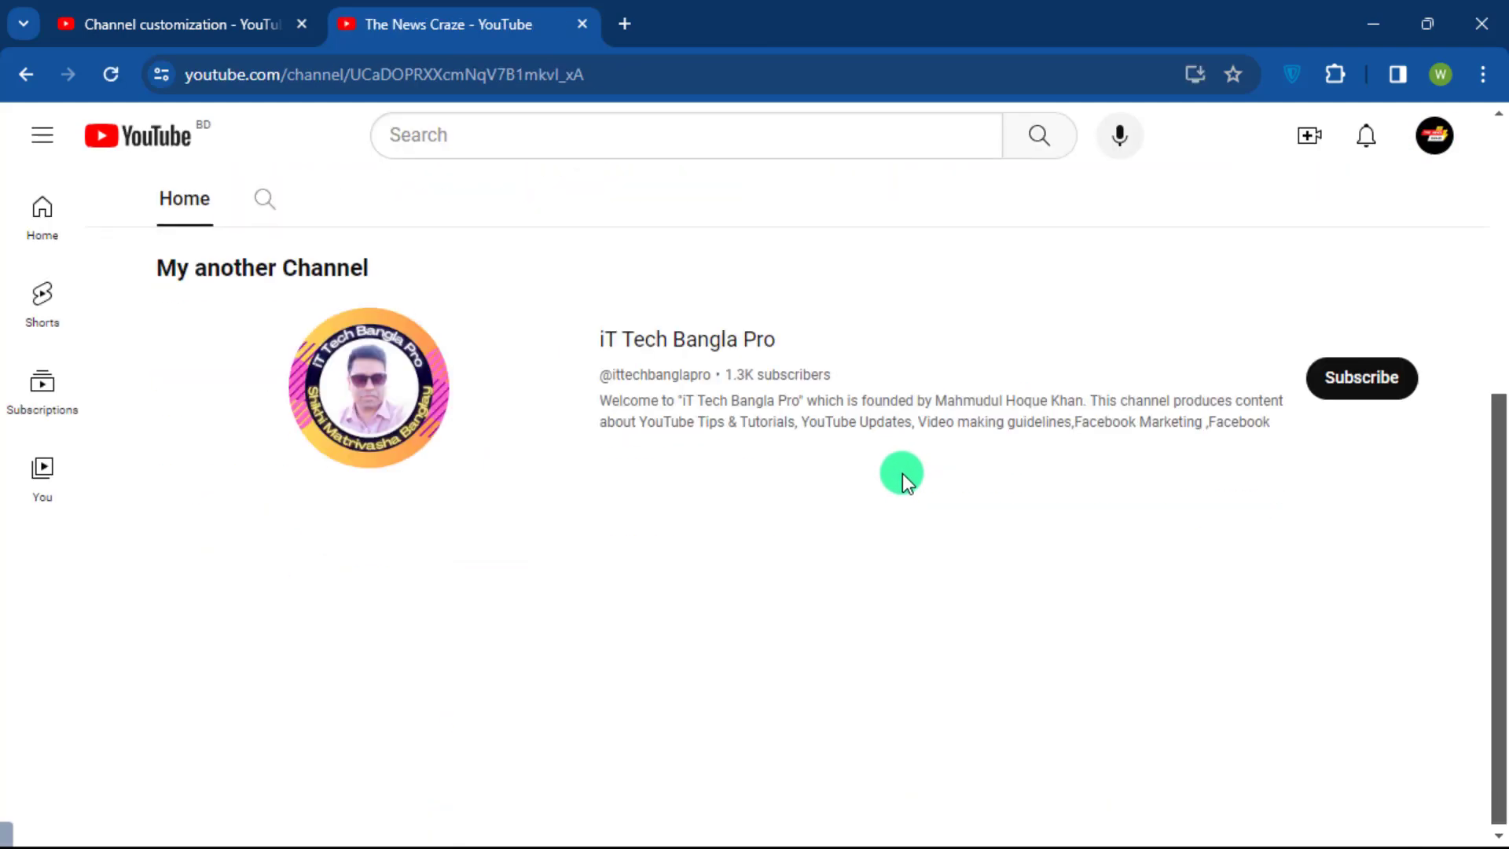
pyautogui.scroll(5, 902, 473)
# - Return to the YouTube Studio dashboard and look at the available content creation options
pyautogui.click(1432, 146)
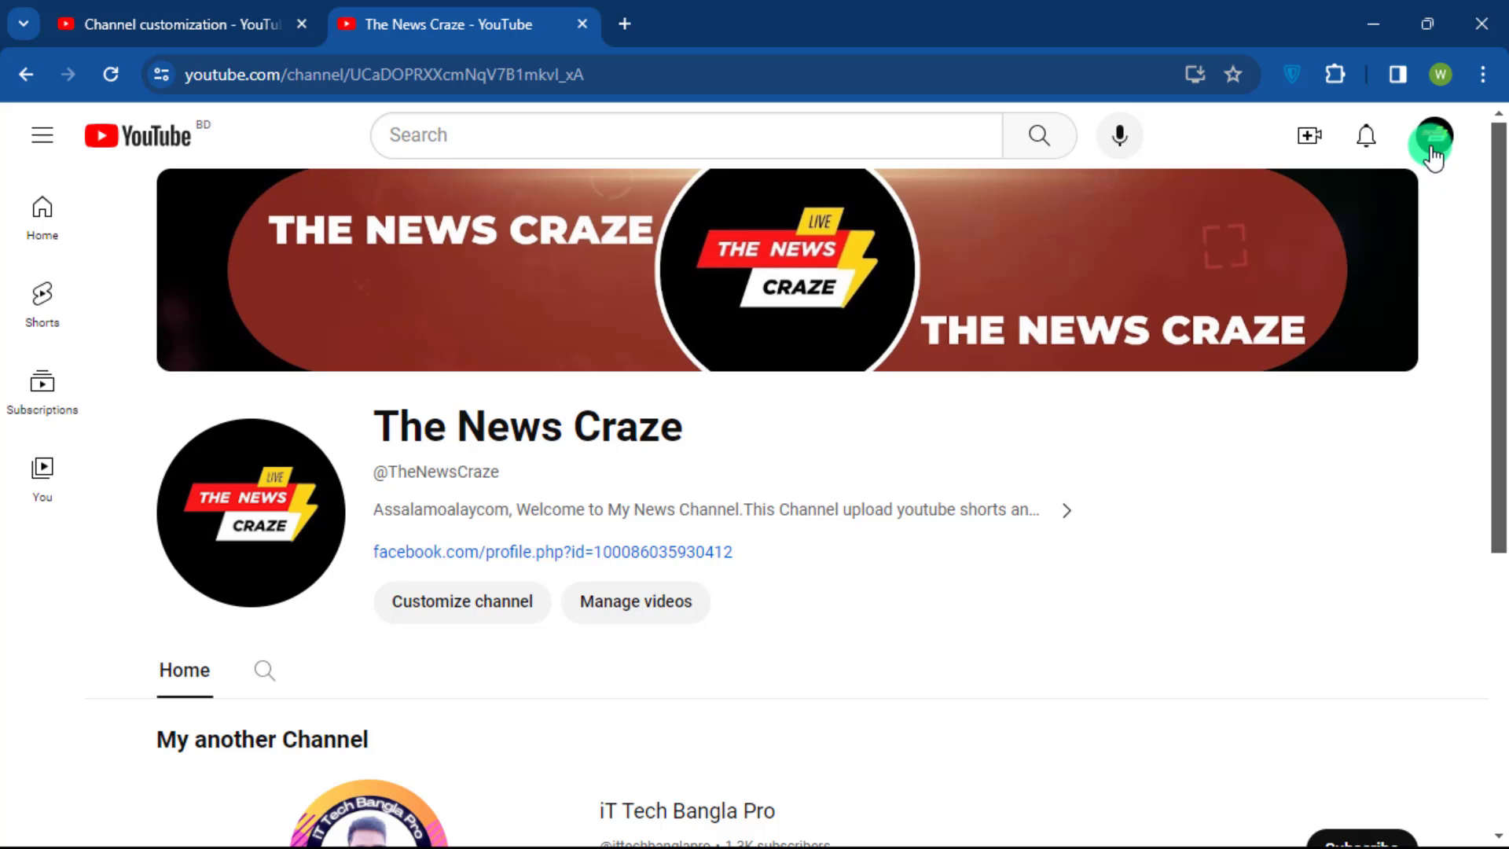
pyautogui.click(1178, 441)
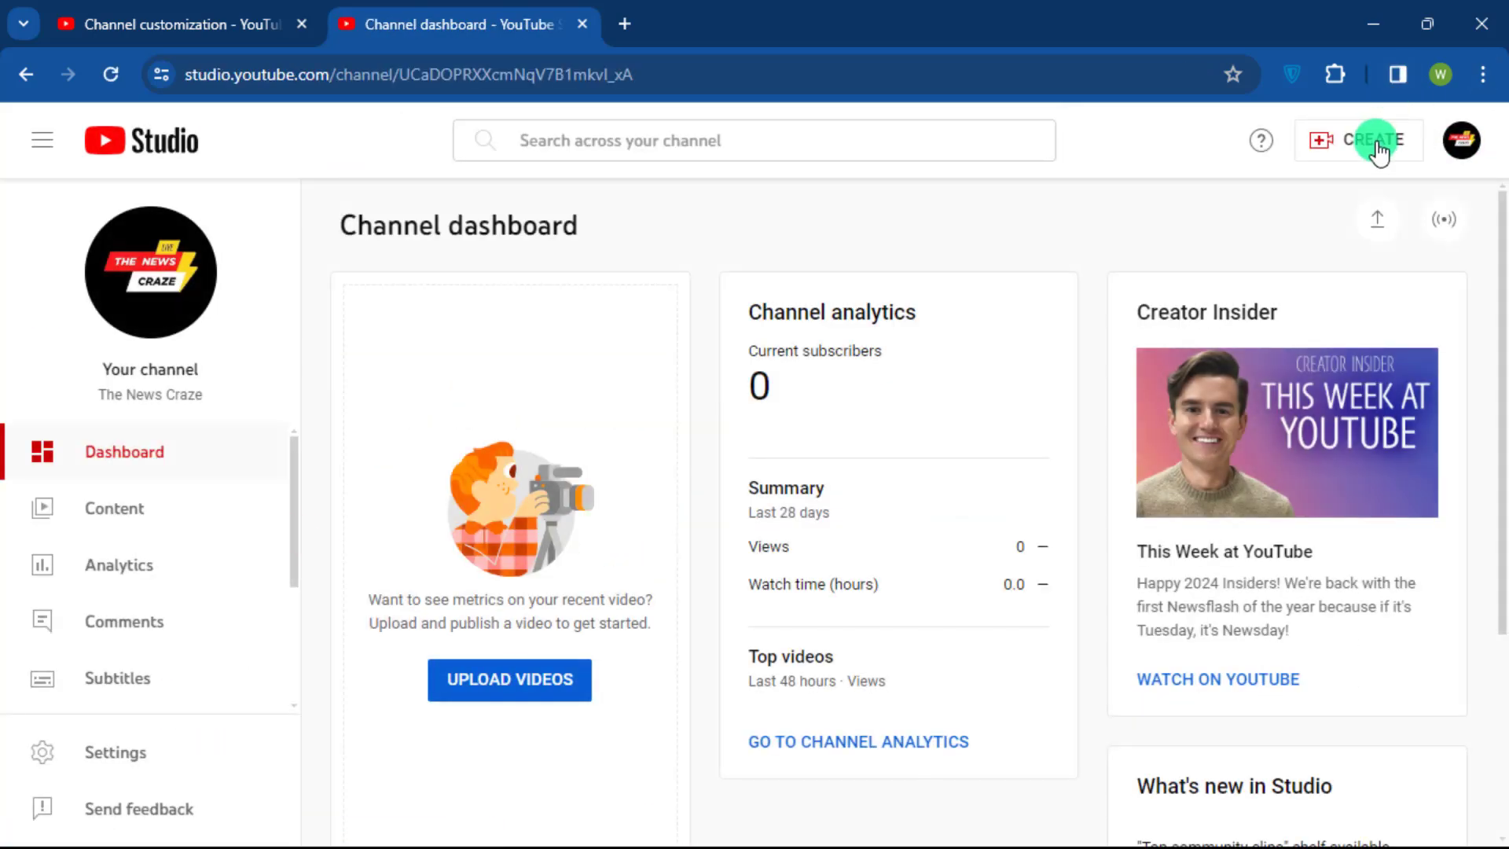
pyautogui.click(1377, 149)
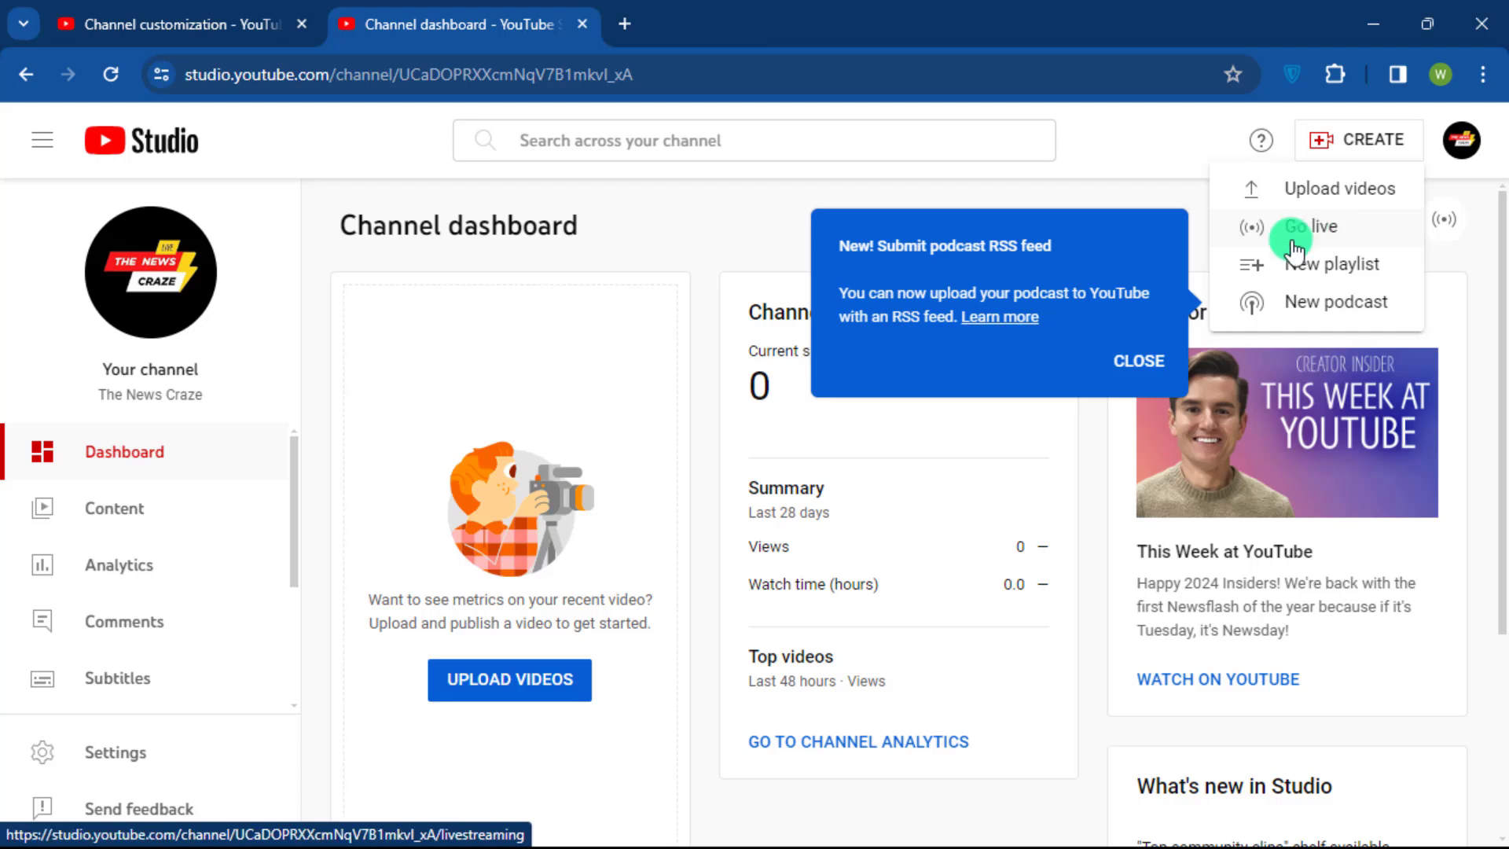
pyautogui.click(635, 252)
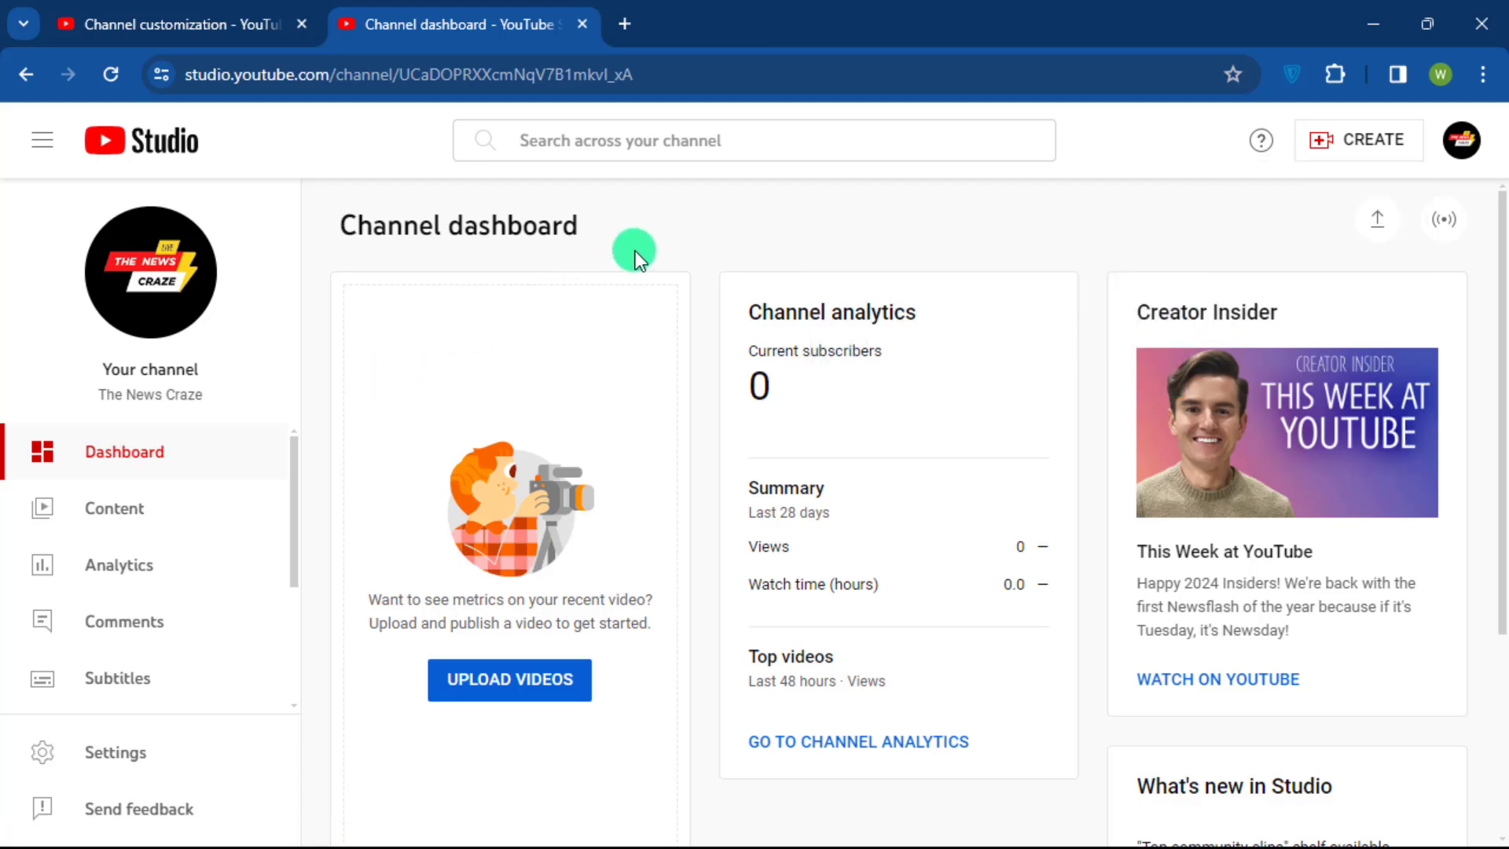